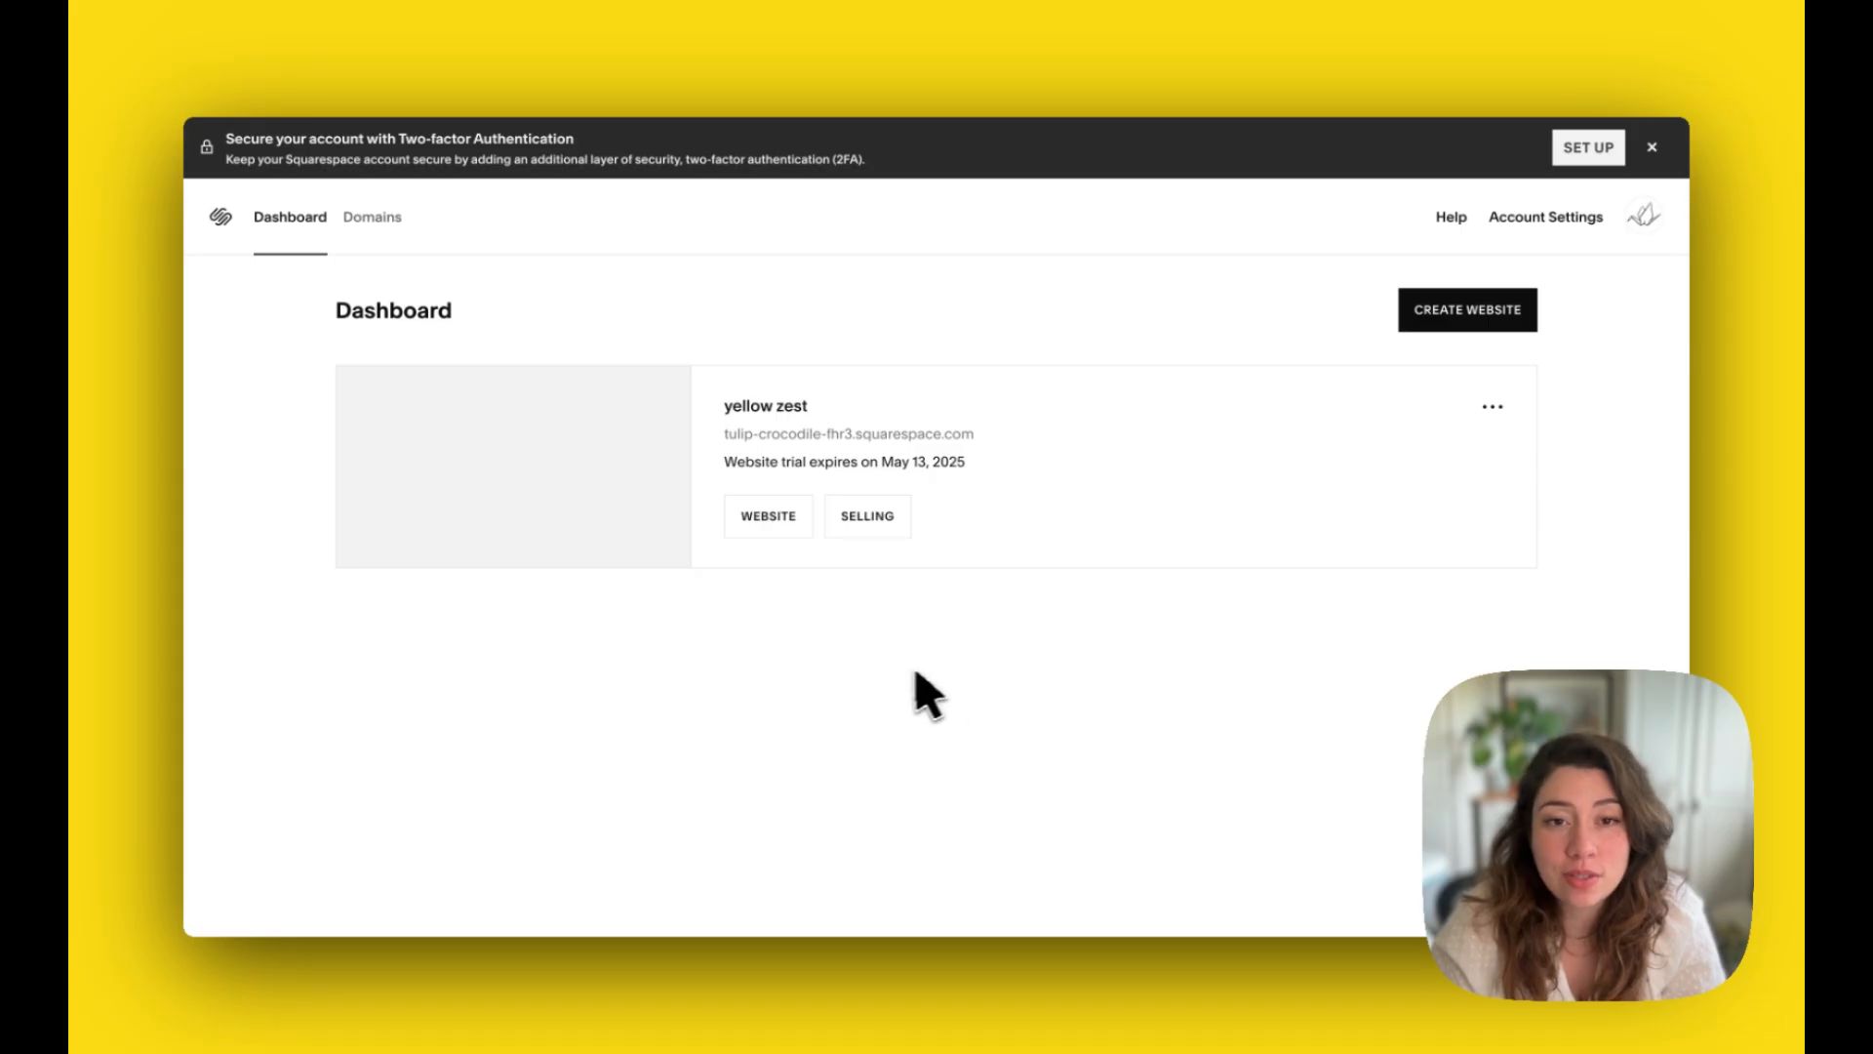
Step: Open the yellow zest website's page list and move Home from Not Linked to the start of Main Navigation
{"action": "mouse_move", "coordinate": [578, 477]}
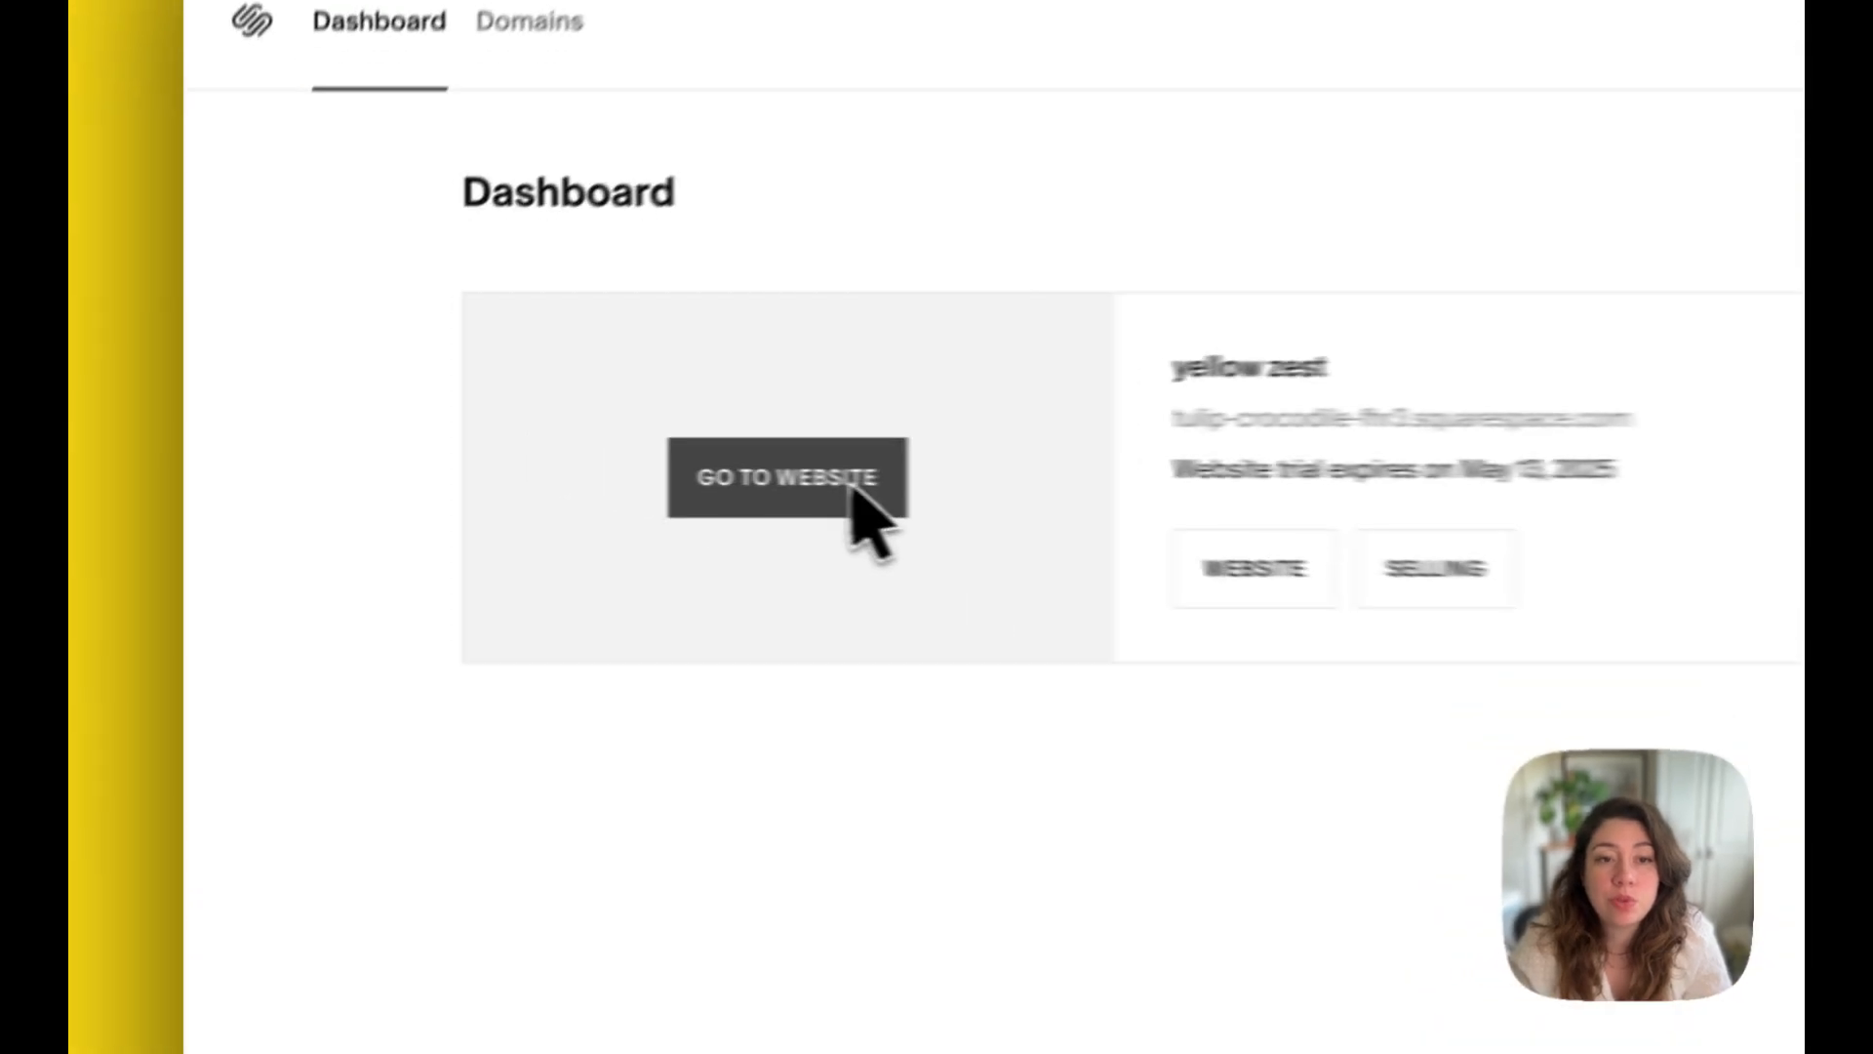
{"action": "left_click", "coordinate": [851, 488]}
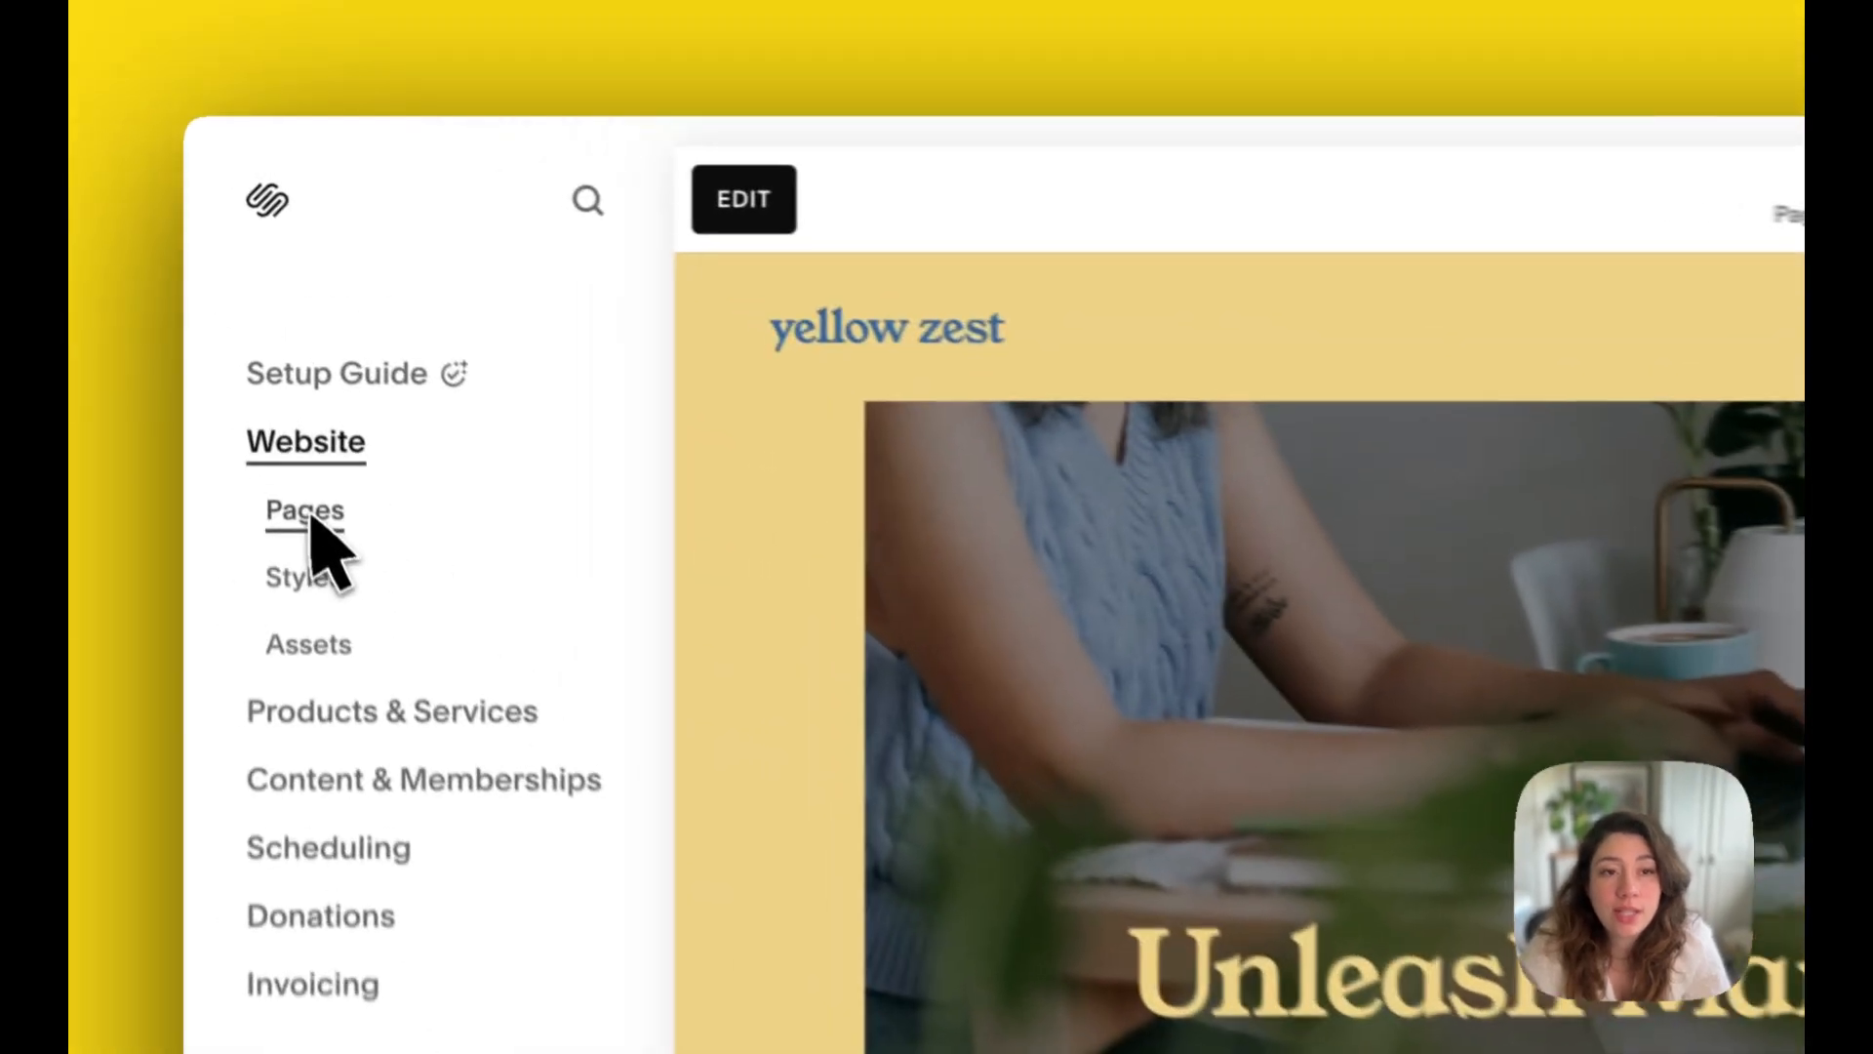
{"action": "left_click", "coordinate": [248, 326]}
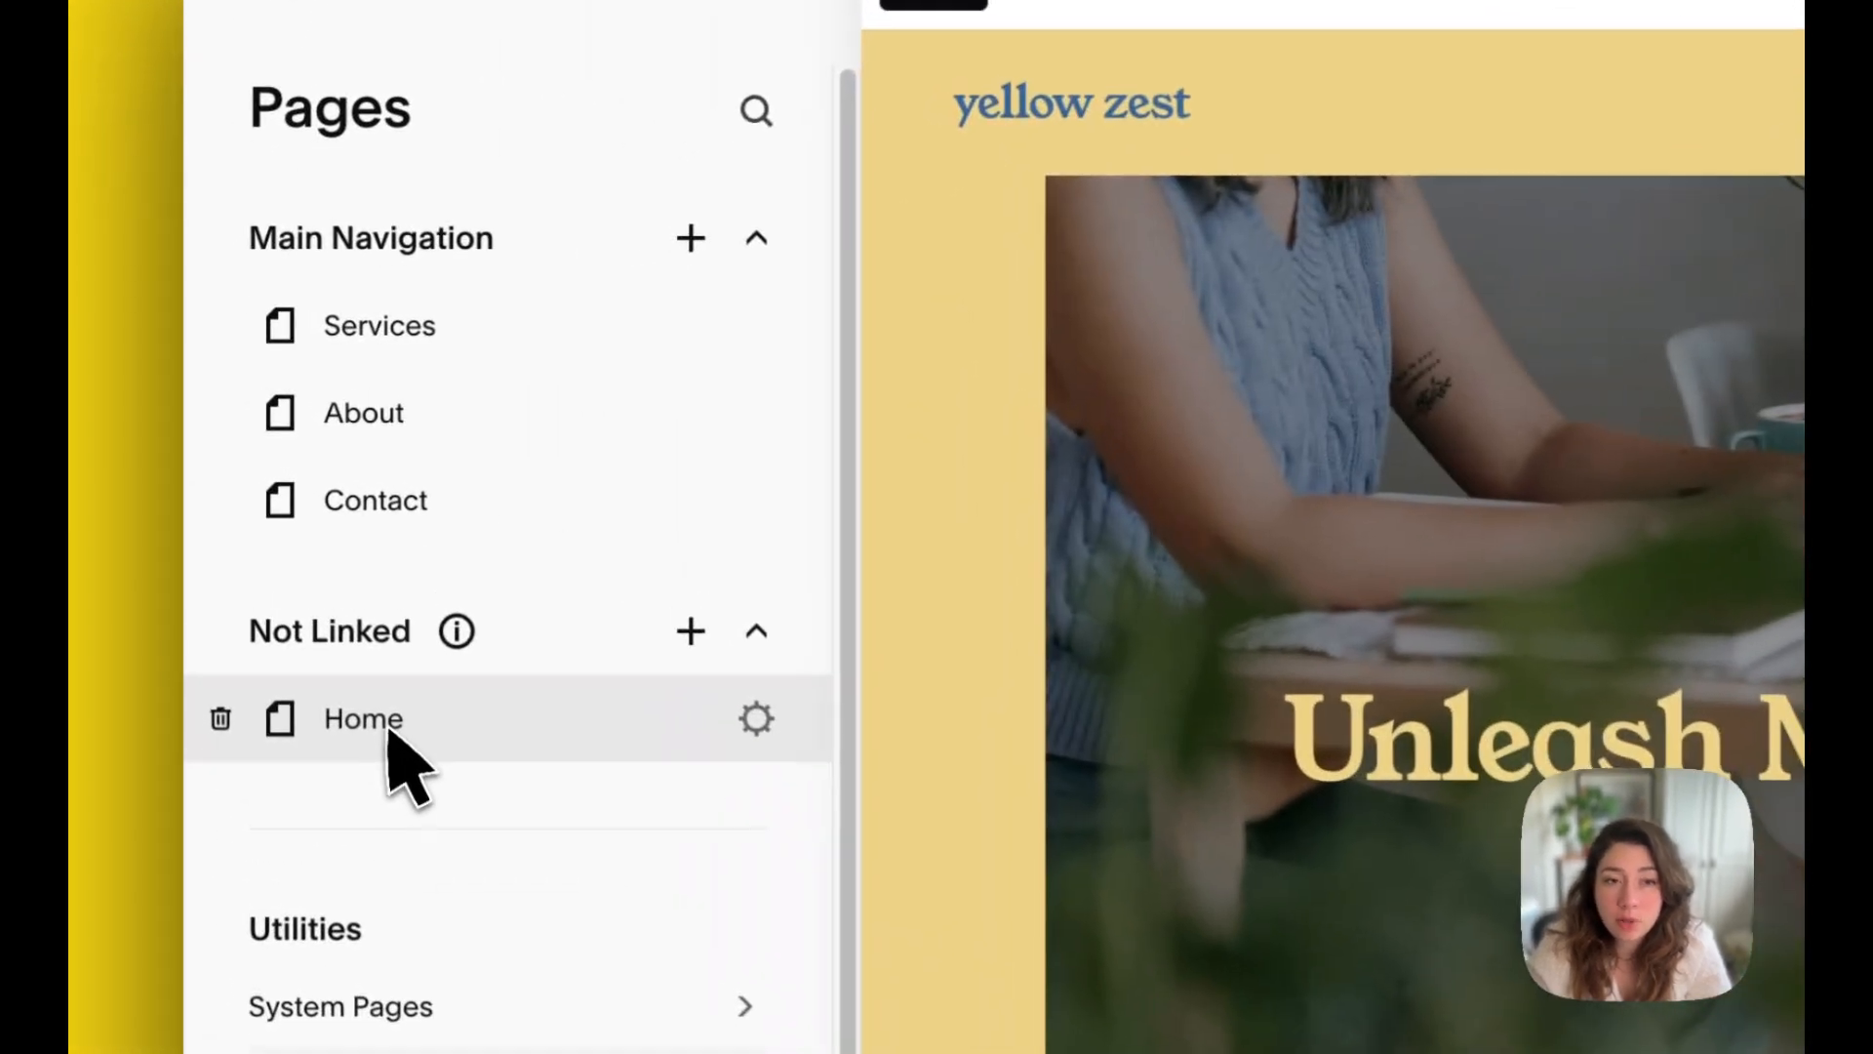
{"action": "left_click_drag", "start_coordinate": [286, 538], "coordinate": [290, 486]}
{"action": "left_click_drag", "start_coordinate": [399, 621], "coordinate": [399, 336]}
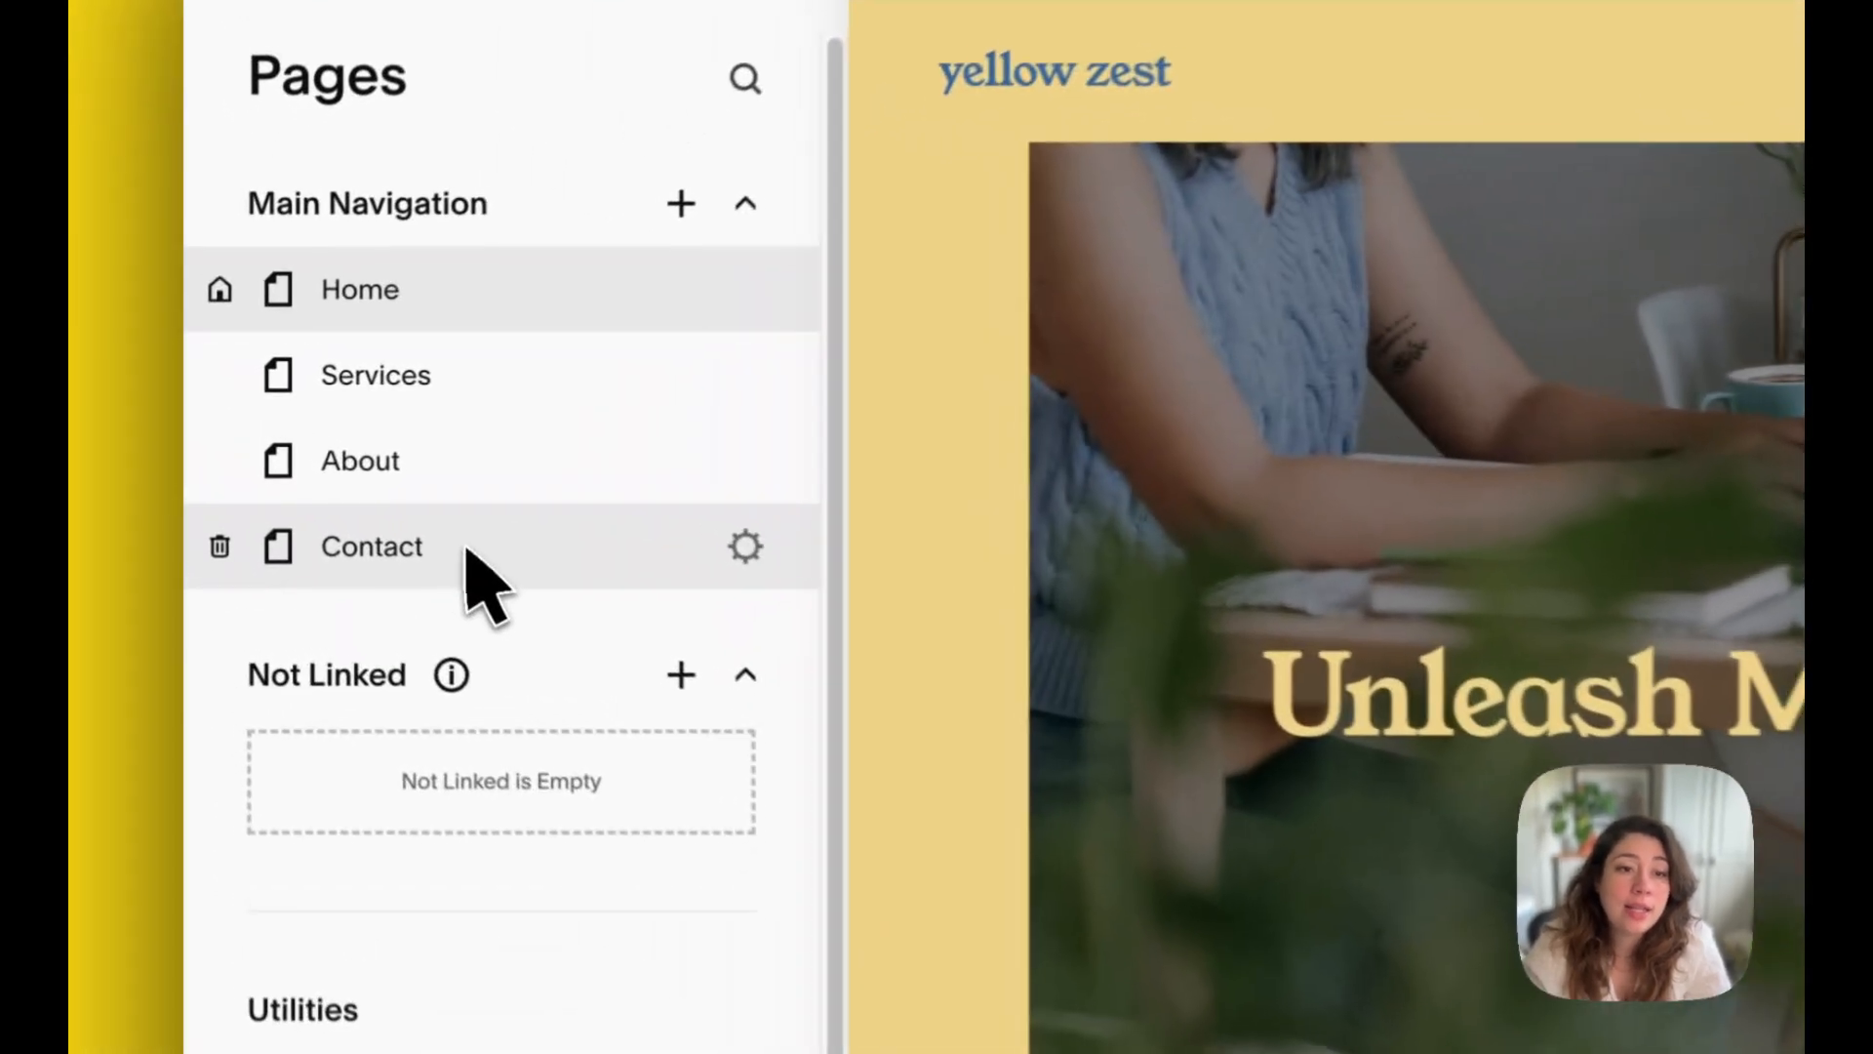
Step: Try moving the Contact page to Not Linked and return it to the end of Main Navigation
{"action": "left_click_drag", "start_coordinate": [326, 475], "coordinate": [311, 550]}
{"action": "left_click_drag", "start_coordinate": [438, 717], "coordinate": [447, 746]}
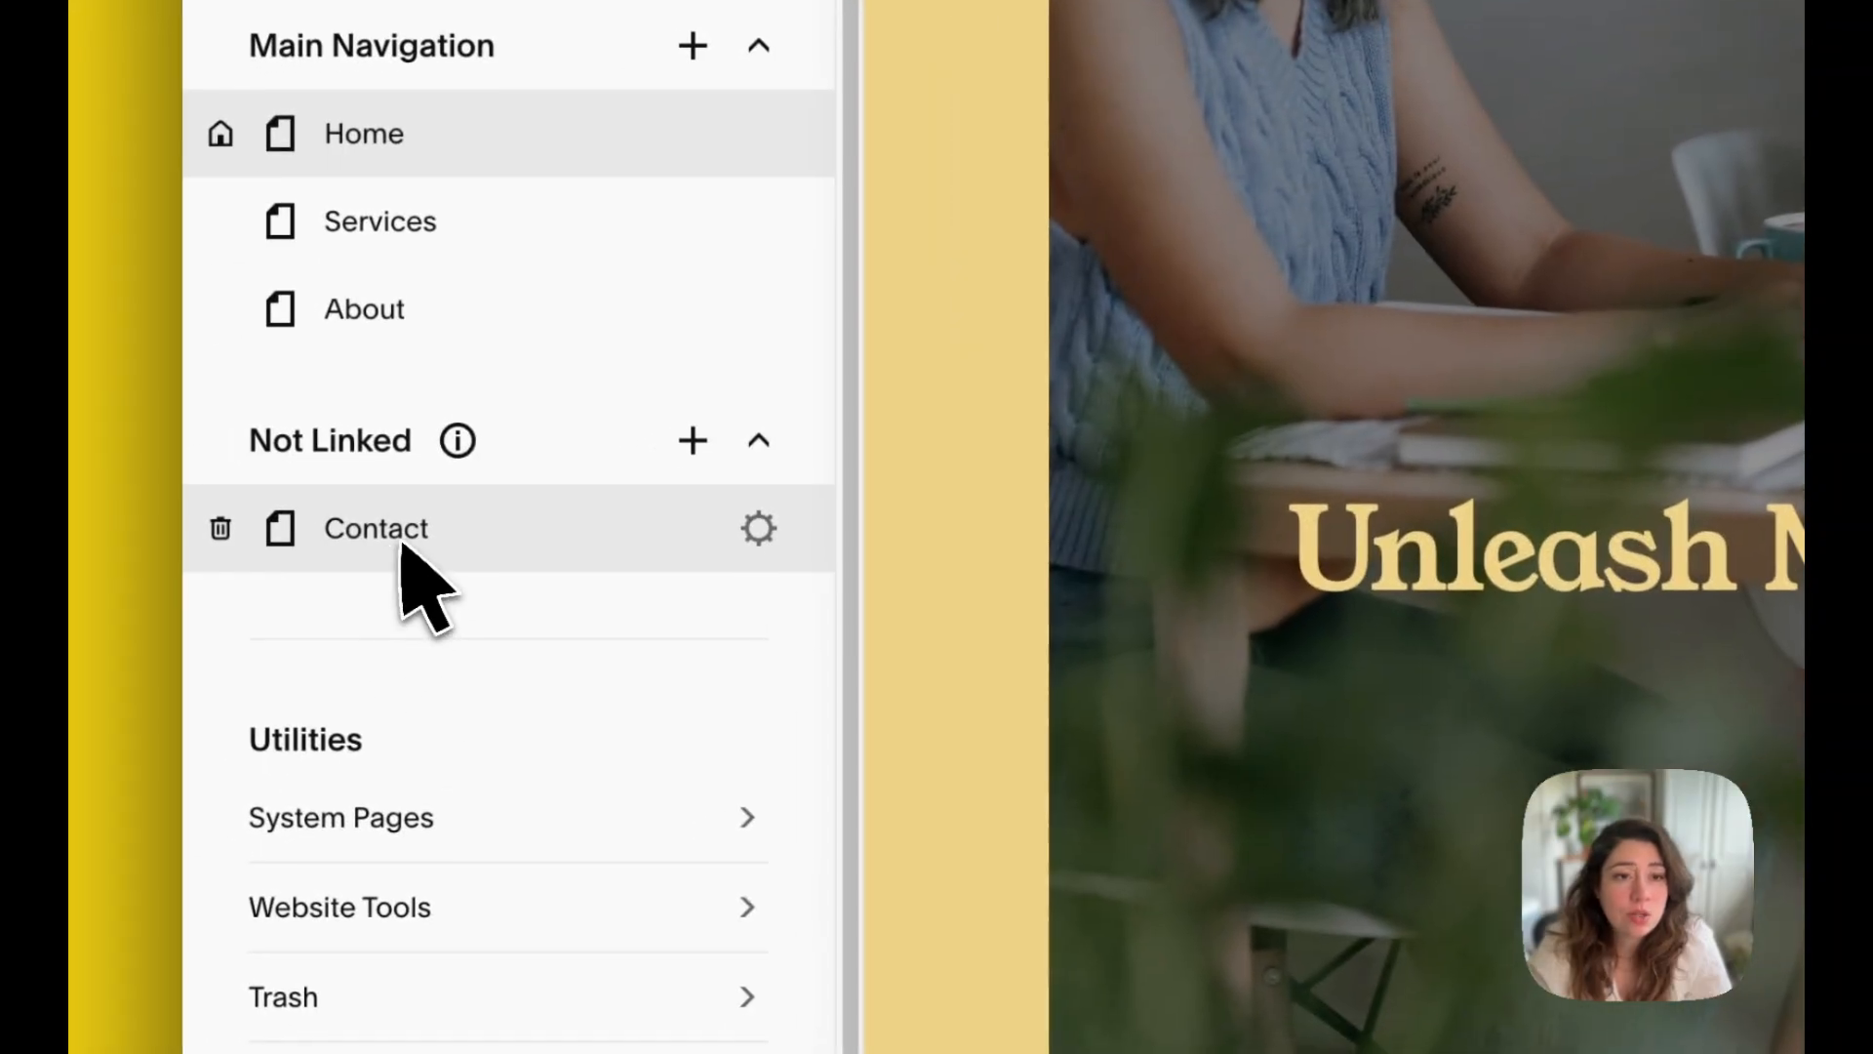
{"action": "left_click_drag", "start_coordinate": [401, 544], "coordinate": [404, 385]}
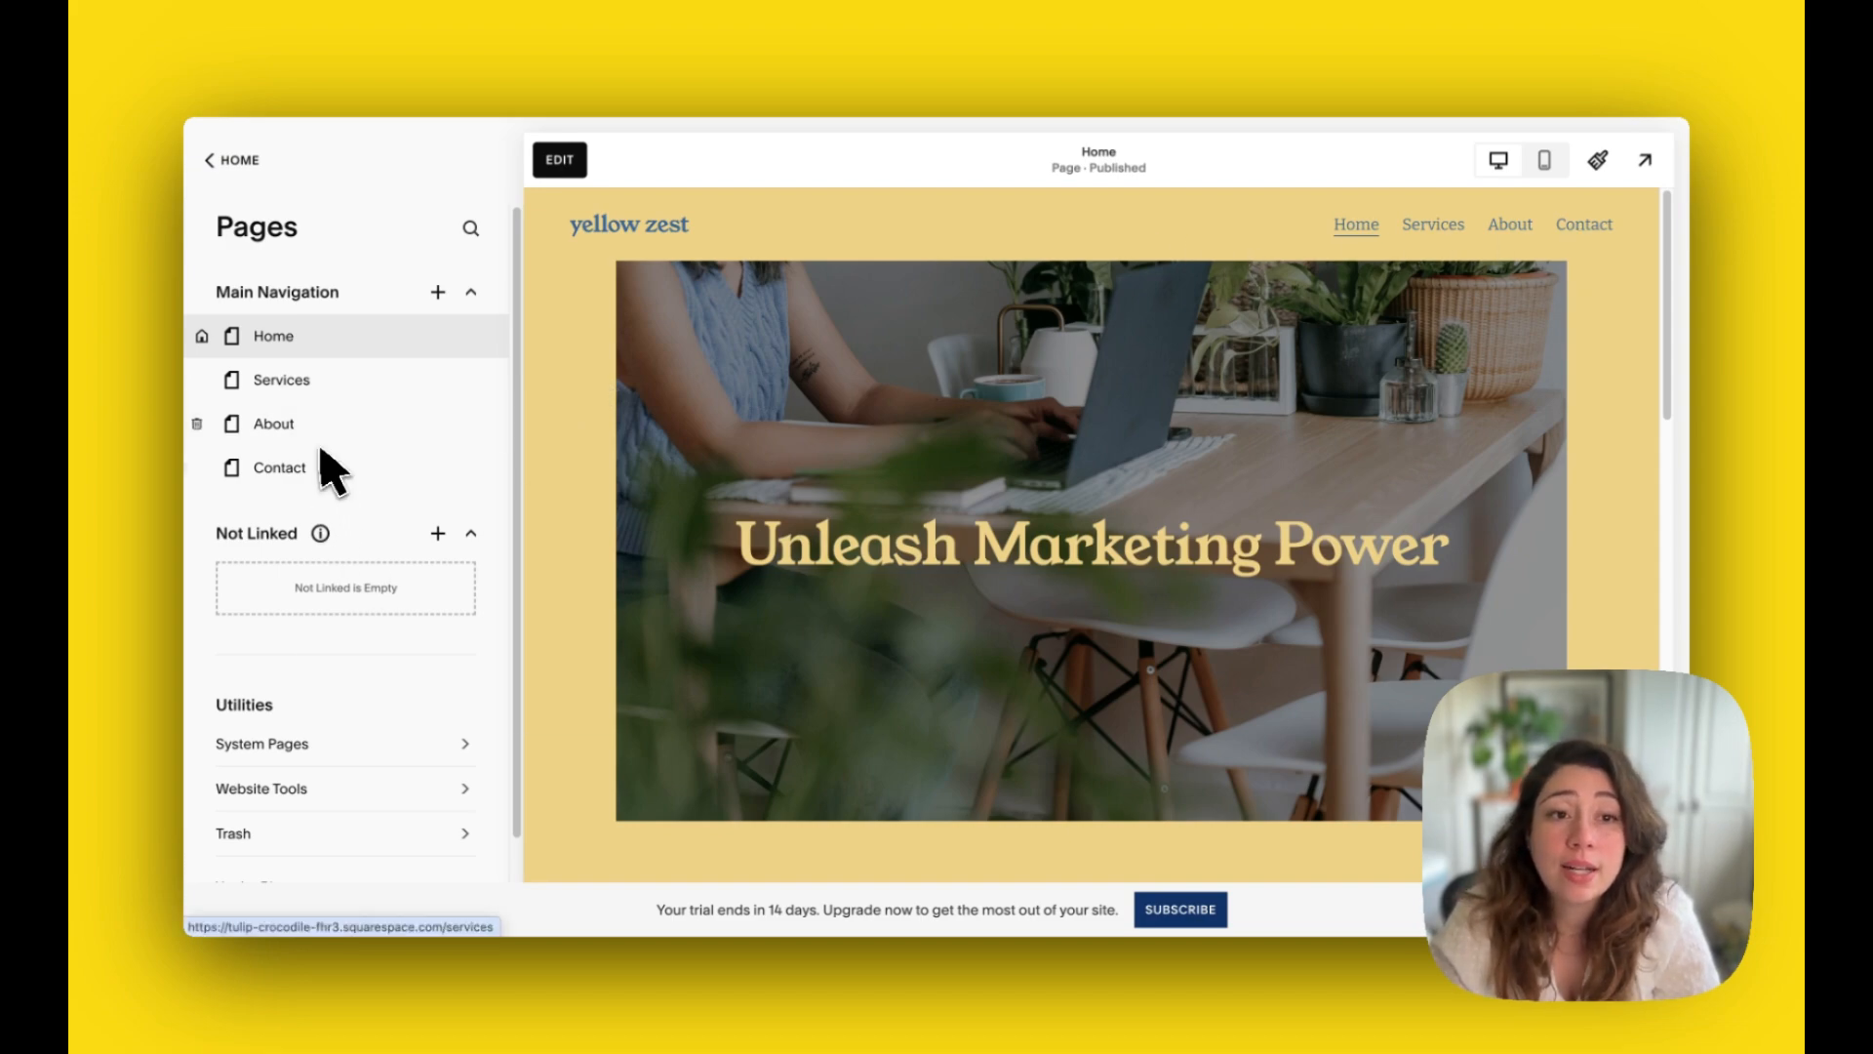
Step: Look through the content of the Home page and the About page, down to their contact forms
{"action": "mouse_move", "coordinate": [320, 533]}
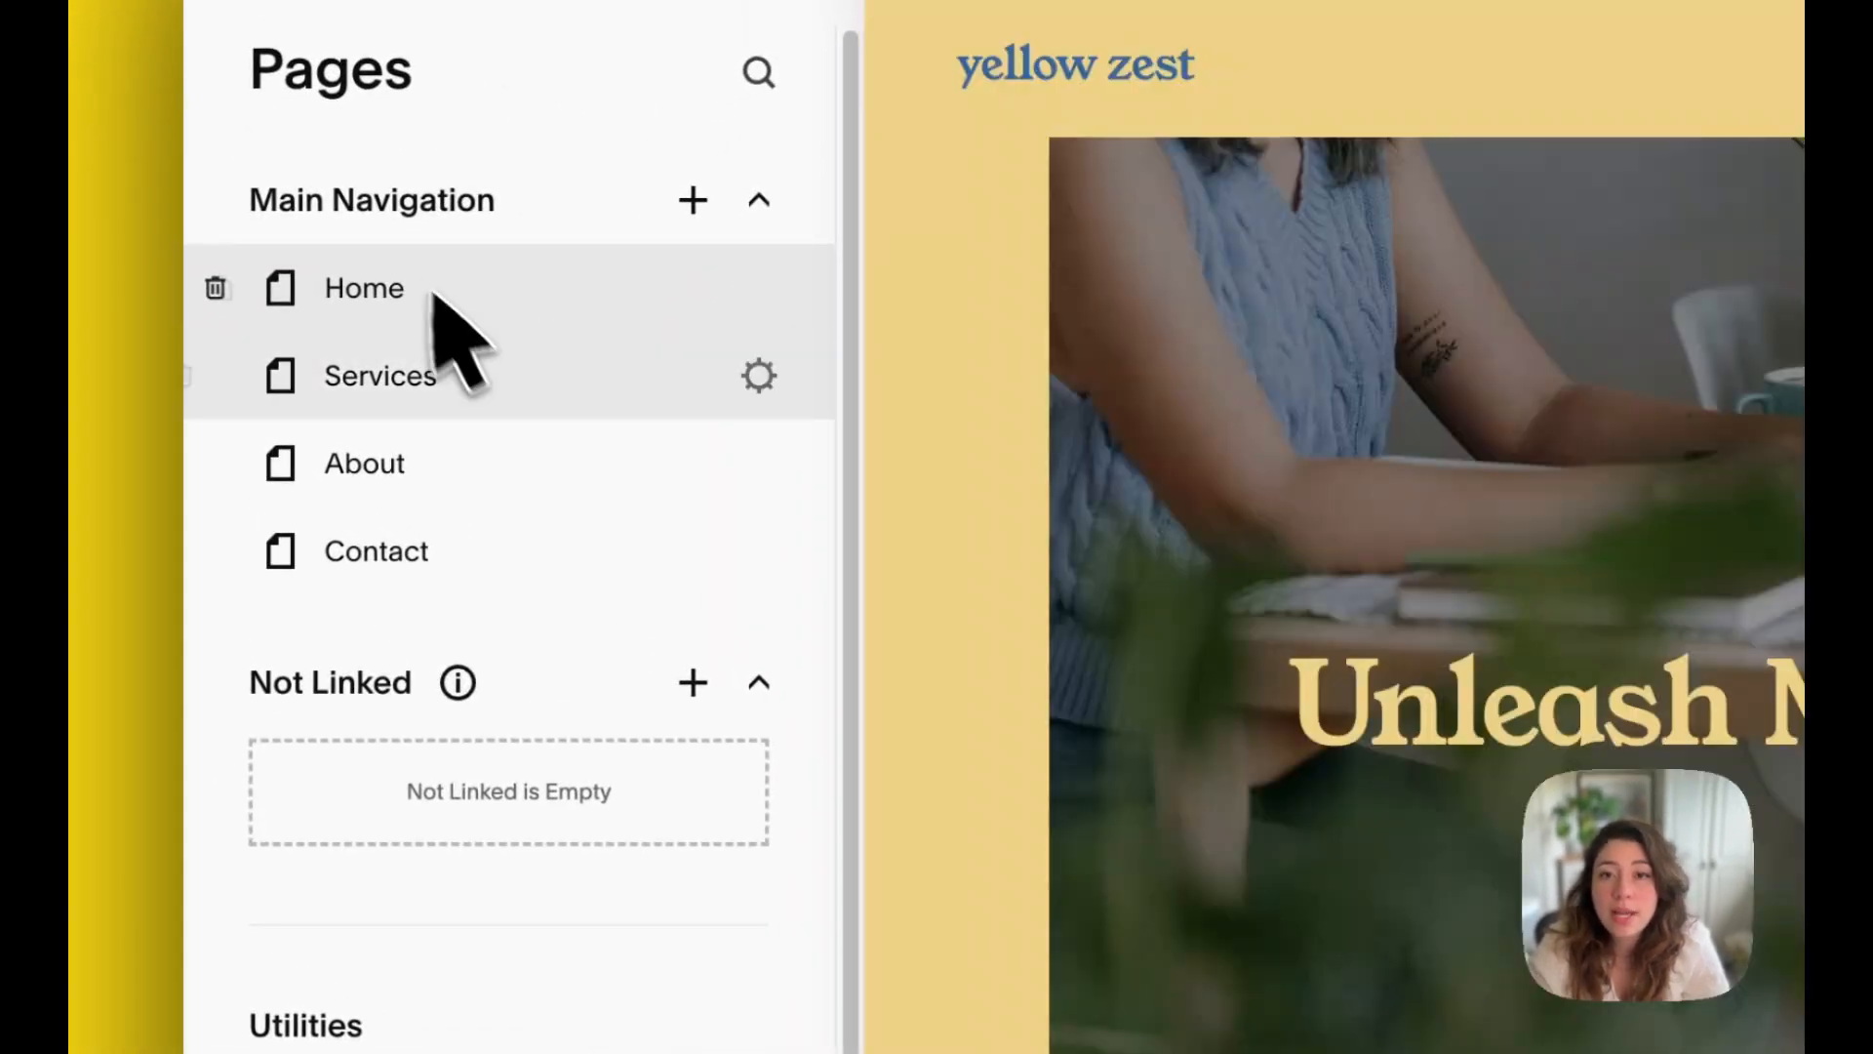
{"action": "scroll", "coordinate": [1668, 758], "scroll_direction": "down", "scroll_amount": 15}
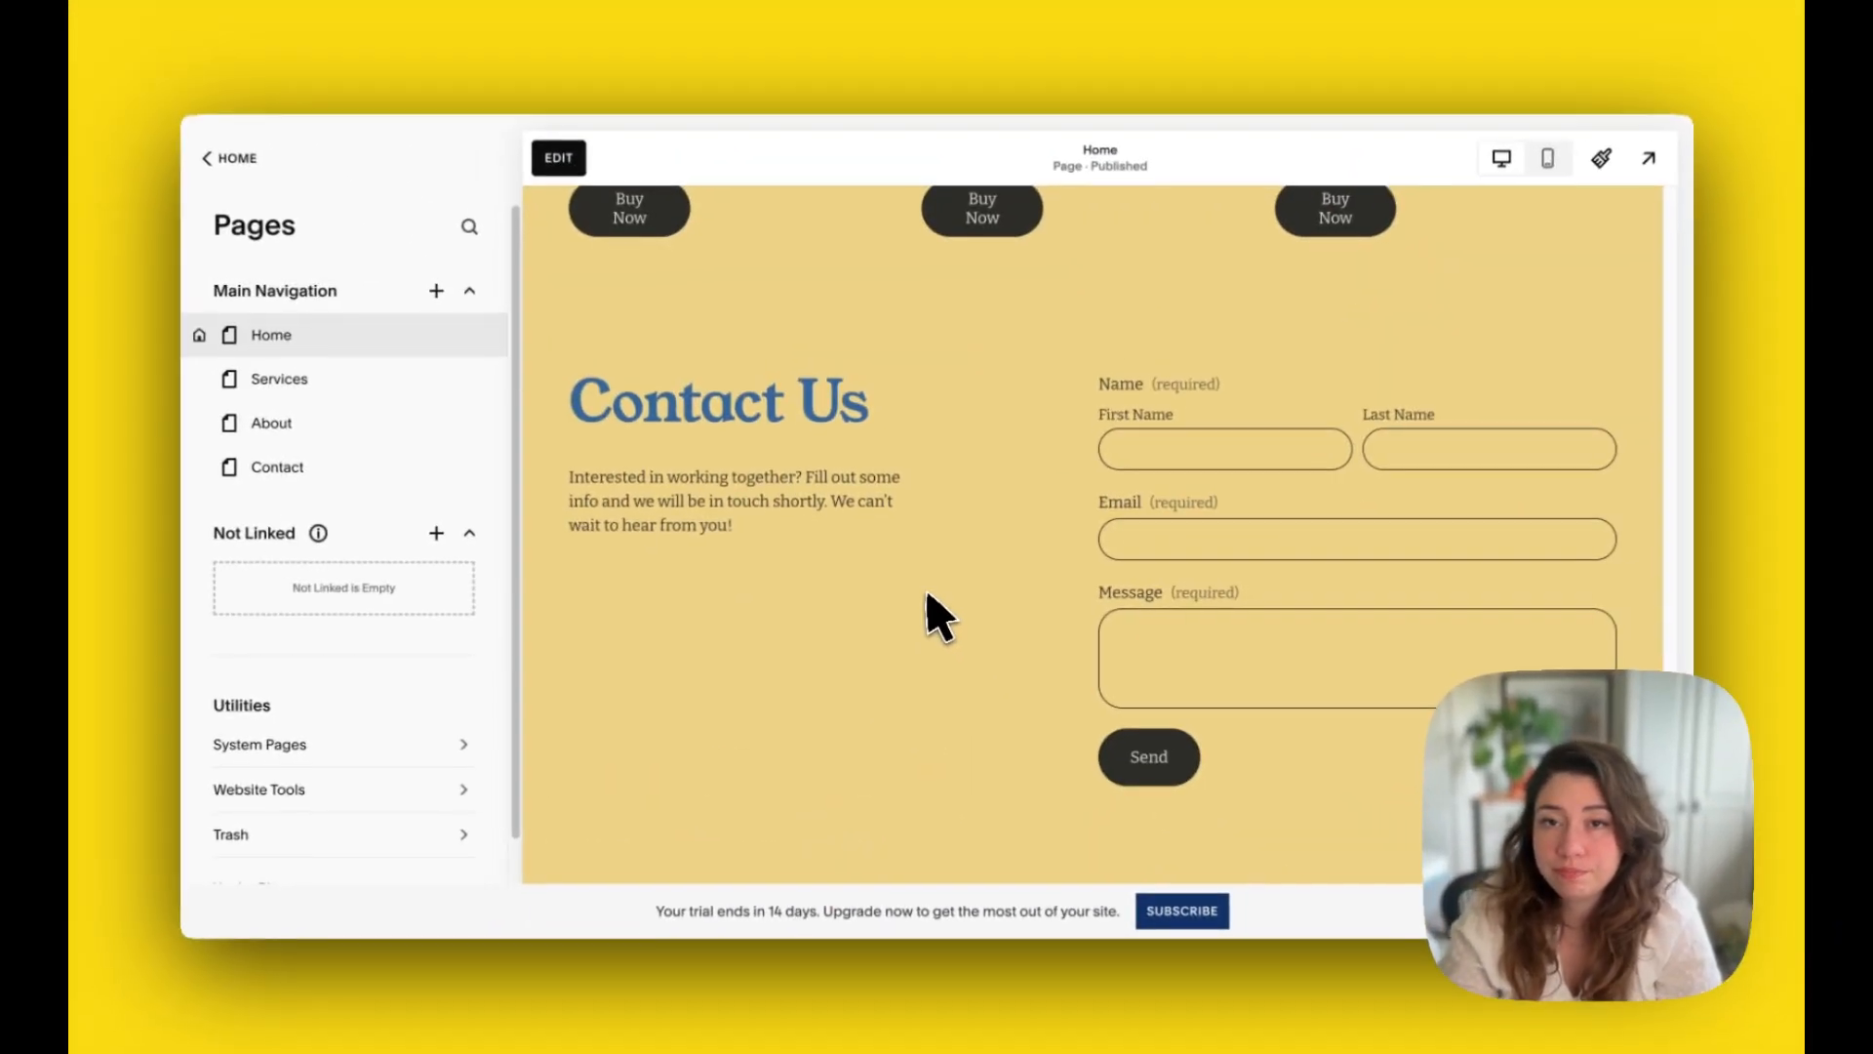
{"action": "scroll", "coordinate": [932, 610], "scroll_direction": "up", "scroll_amount": 15}
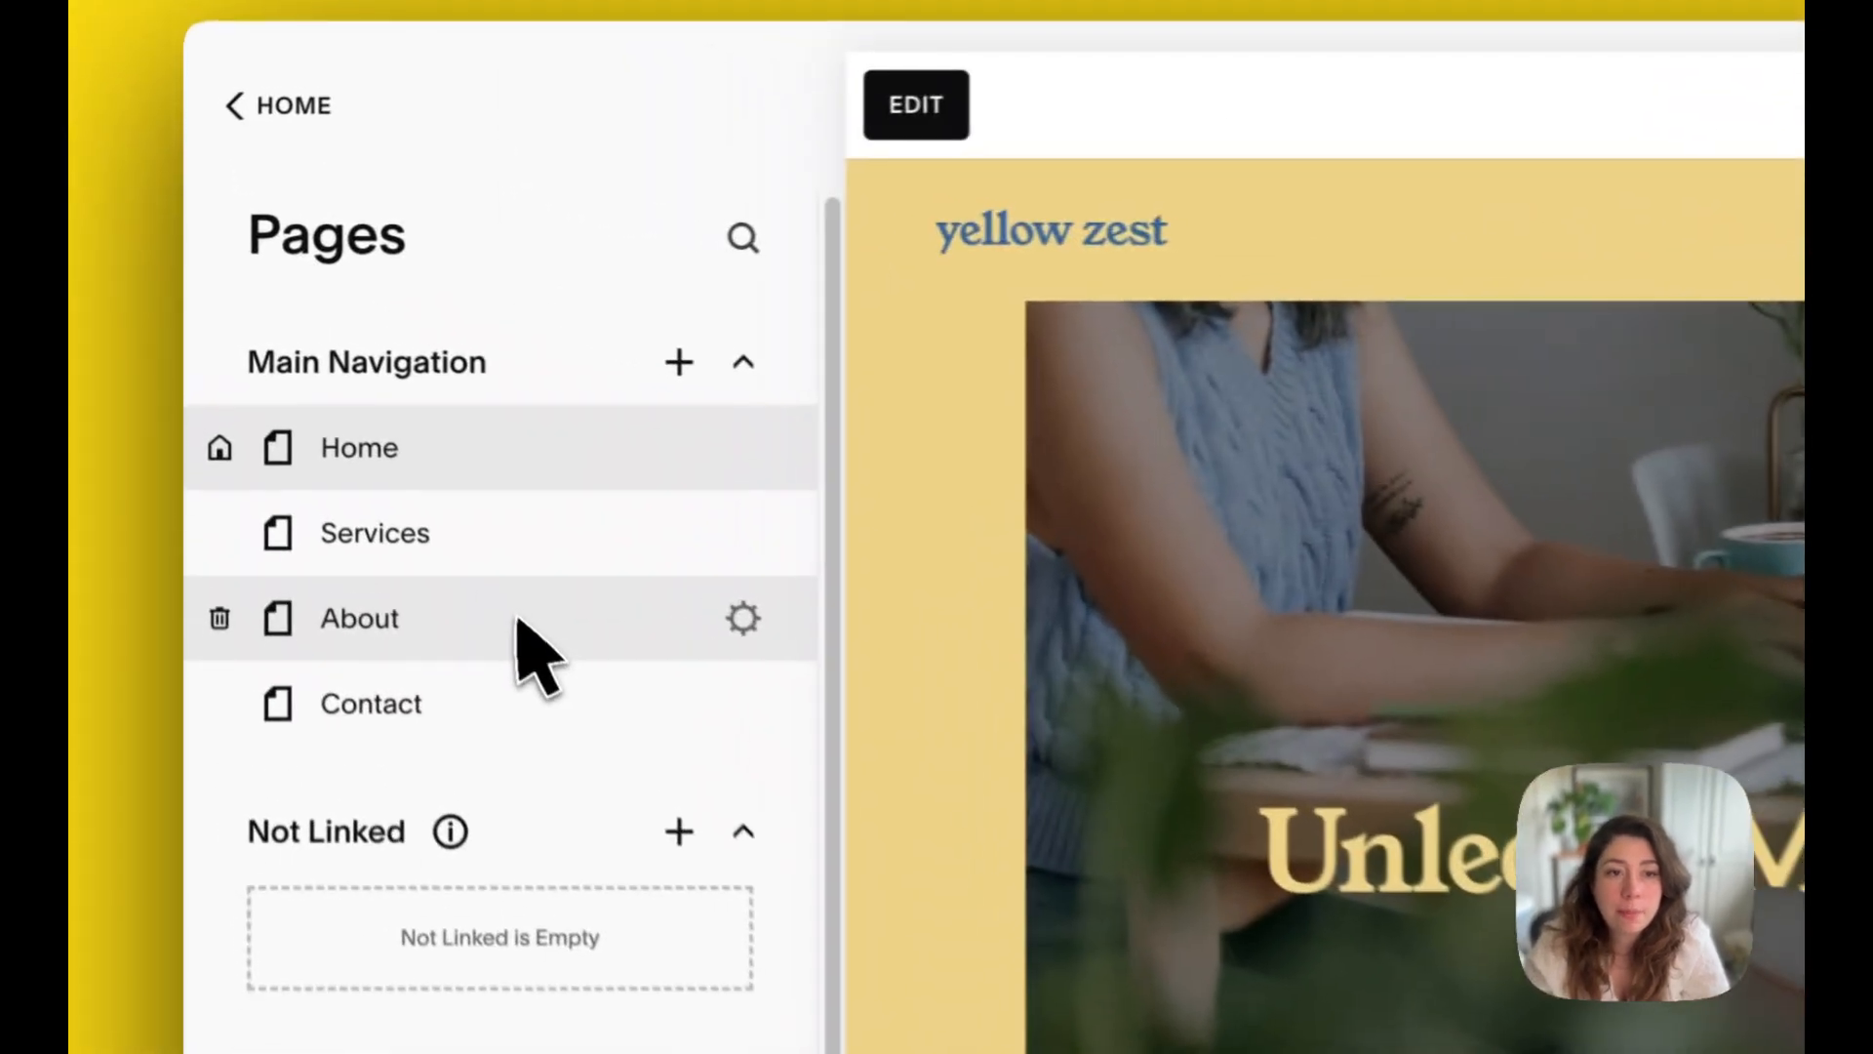
{"action": "left_click", "coordinate": [354, 423]}
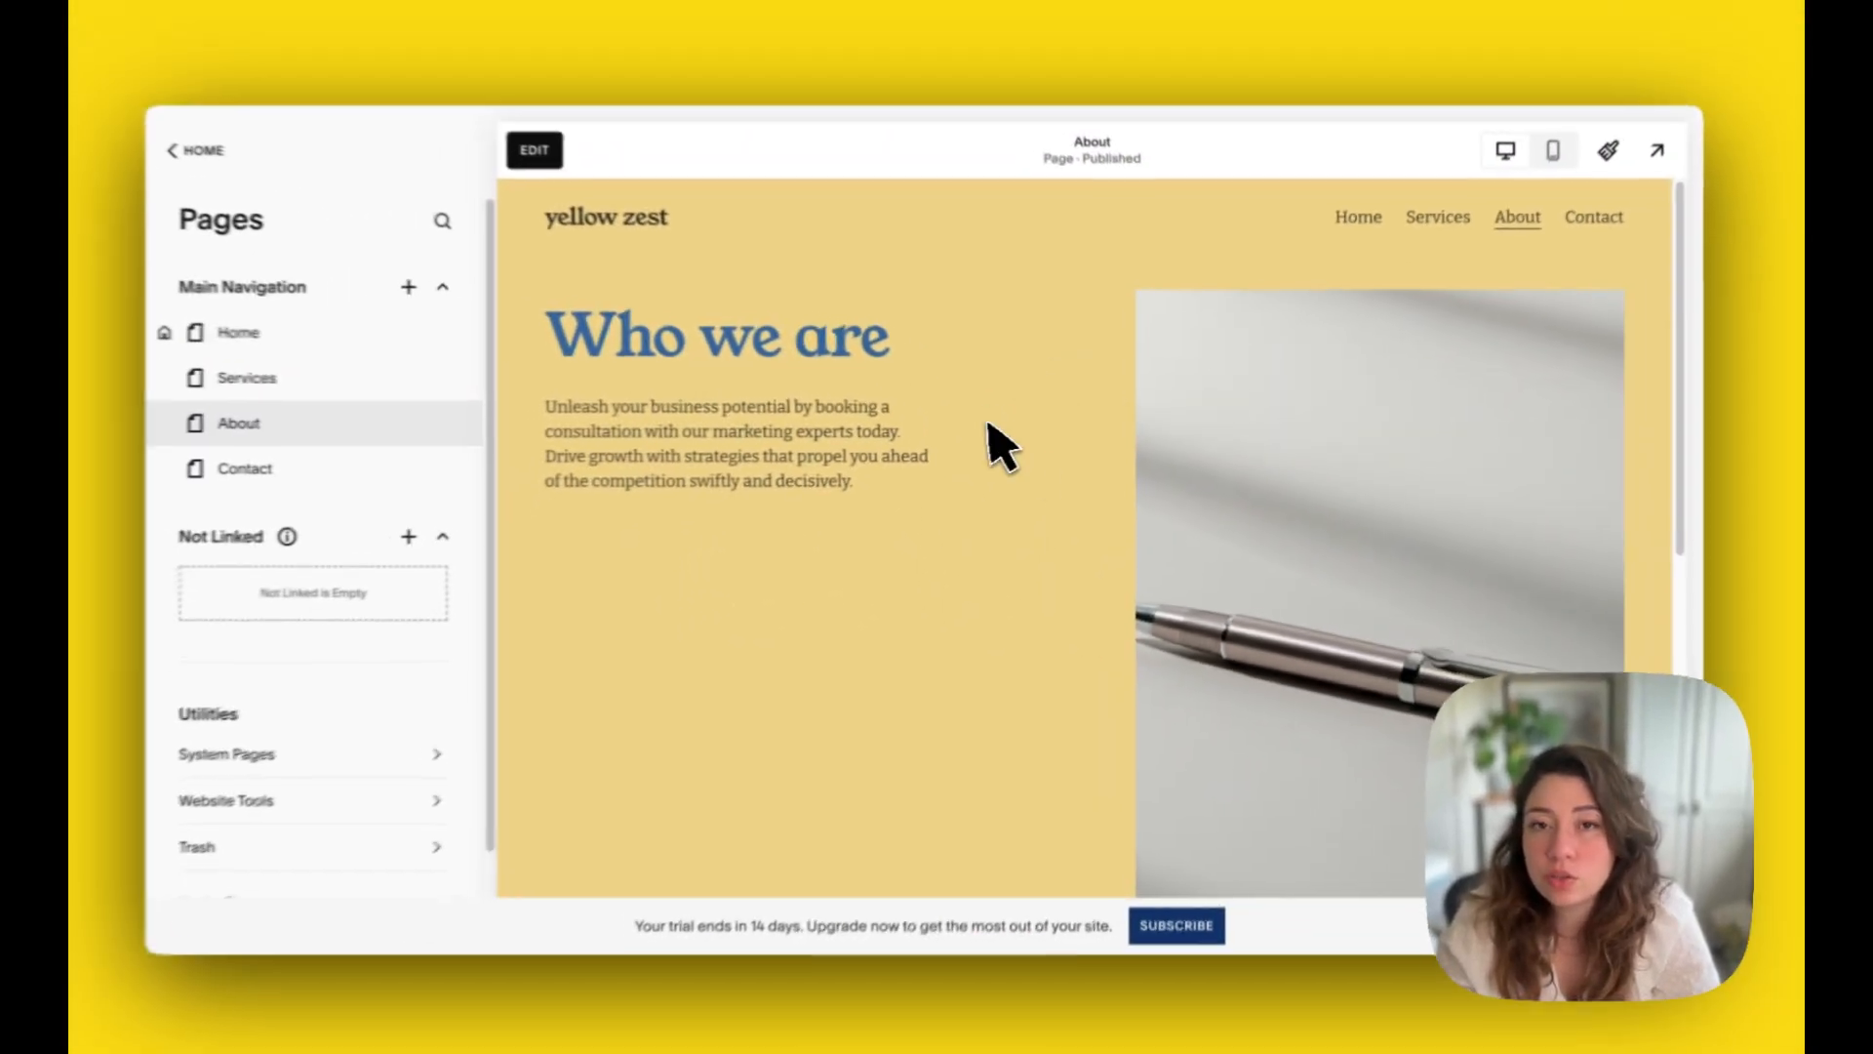
{"action": "scroll", "coordinate": [1080, 490], "scroll_direction": "down", "scroll_amount": 10}
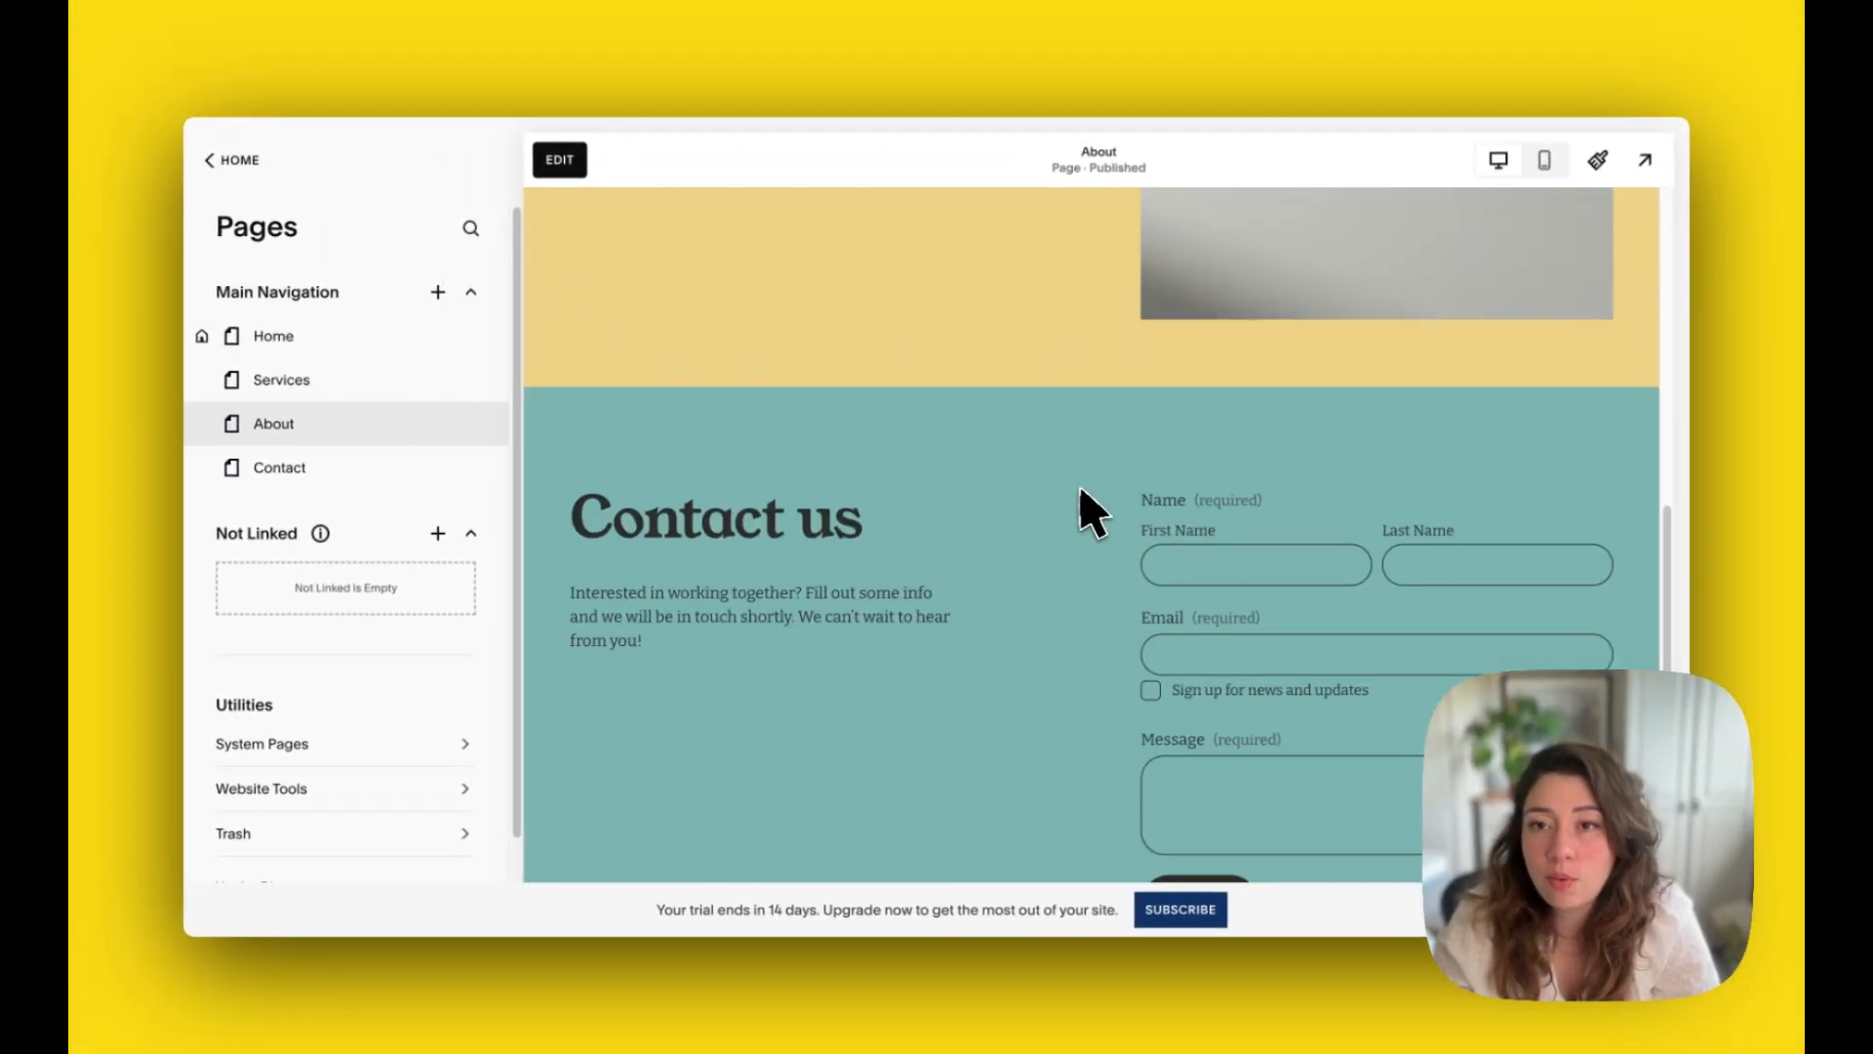
{"action": "scroll", "coordinate": [1073, 527], "scroll_direction": "down", "scroll_amount": 2}
{"action": "scroll", "coordinate": [922, 605], "scroll_direction": "up", "scroll_amount": 12}
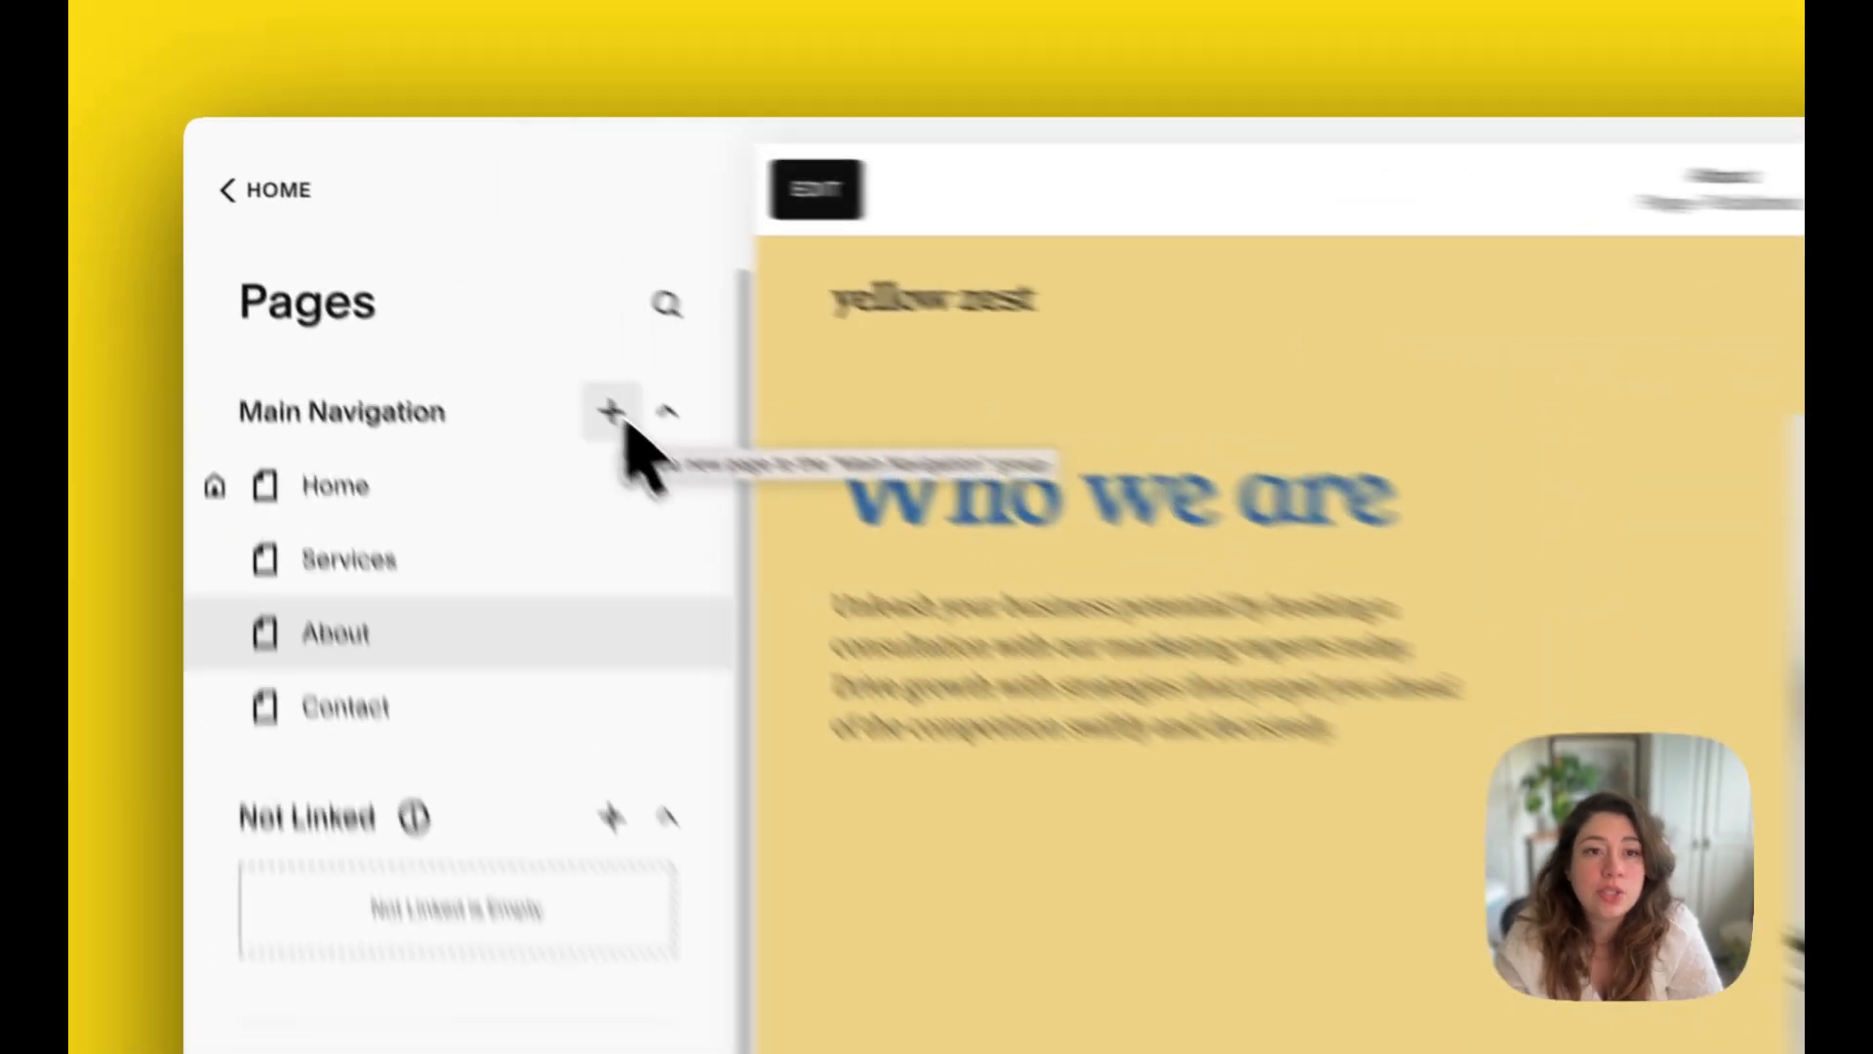
Step: Add a page to Main Navigation from the Team page layouts, using the Our Team design with three portraits in a row
{"action": "left_click", "coordinate": [444, 297]}
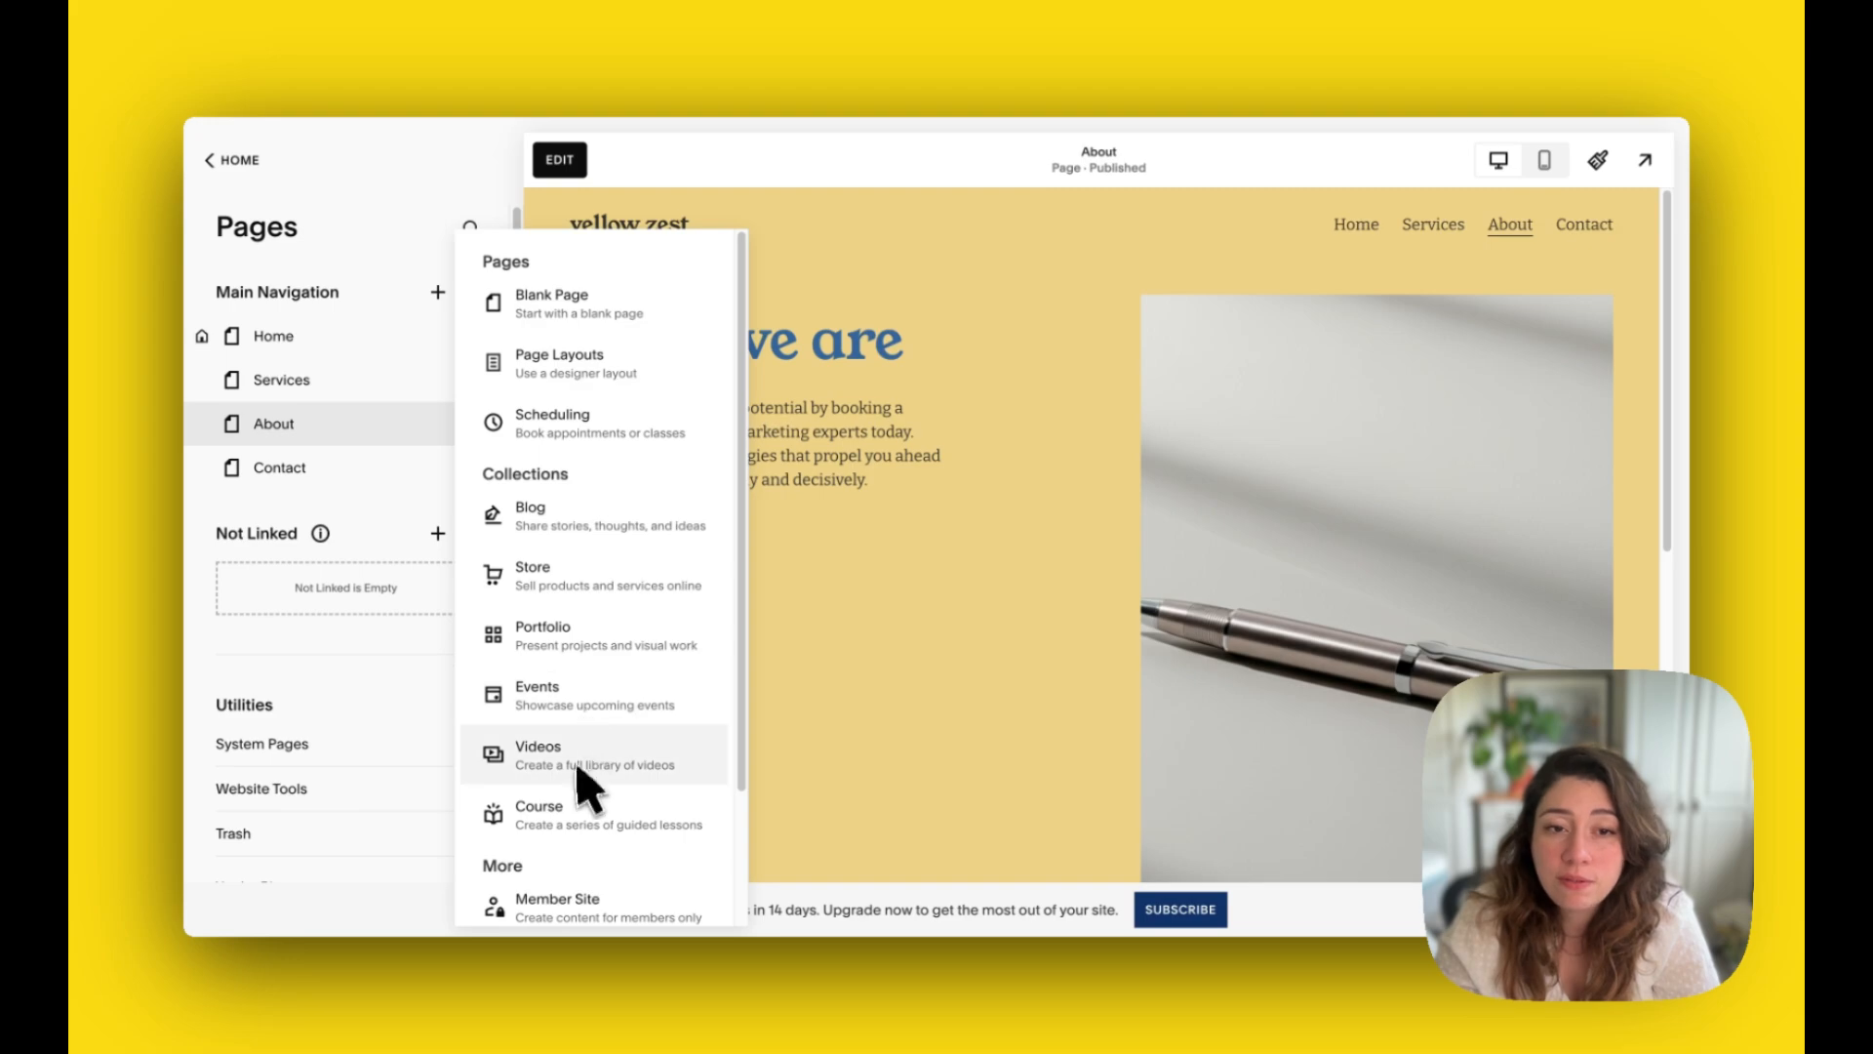
{"action": "scroll", "coordinate": [588, 822], "scroll_direction": "down", "scroll_amount": 2}
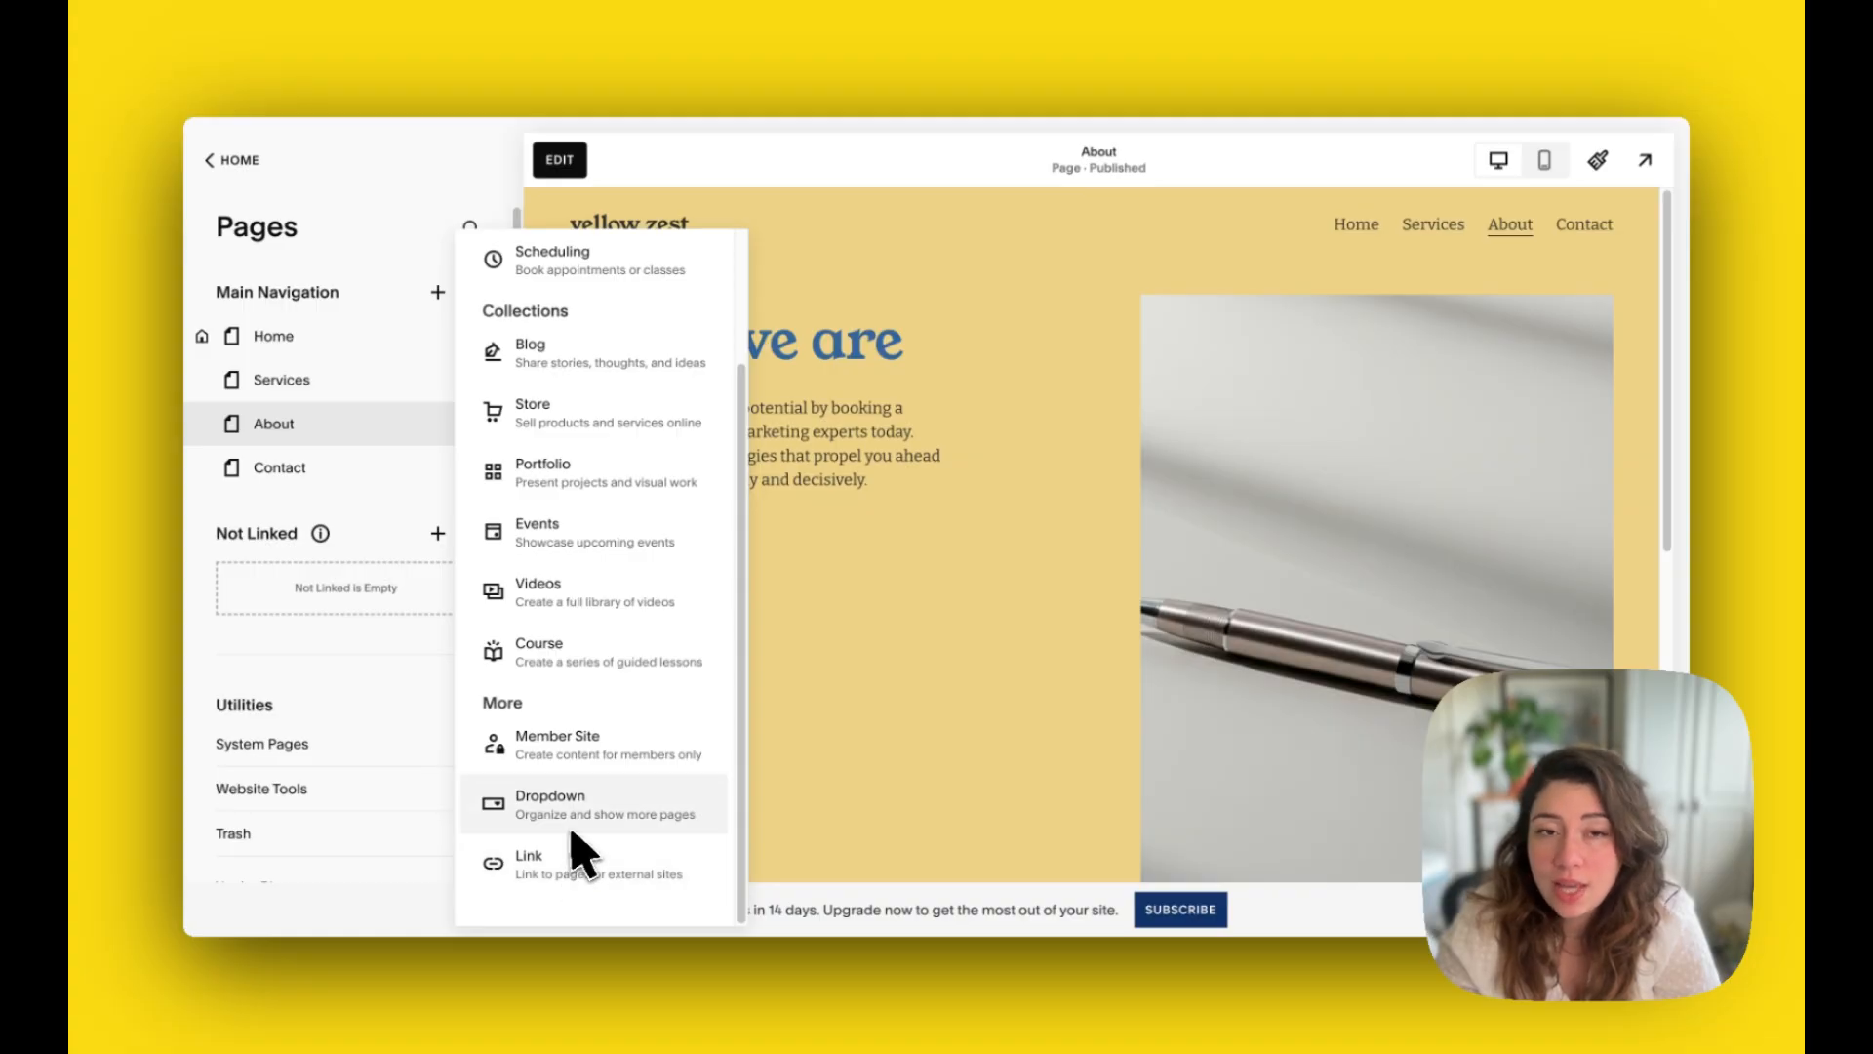
{"action": "scroll", "coordinate": [578, 839], "scroll_direction": "up", "scroll_amount": 2}
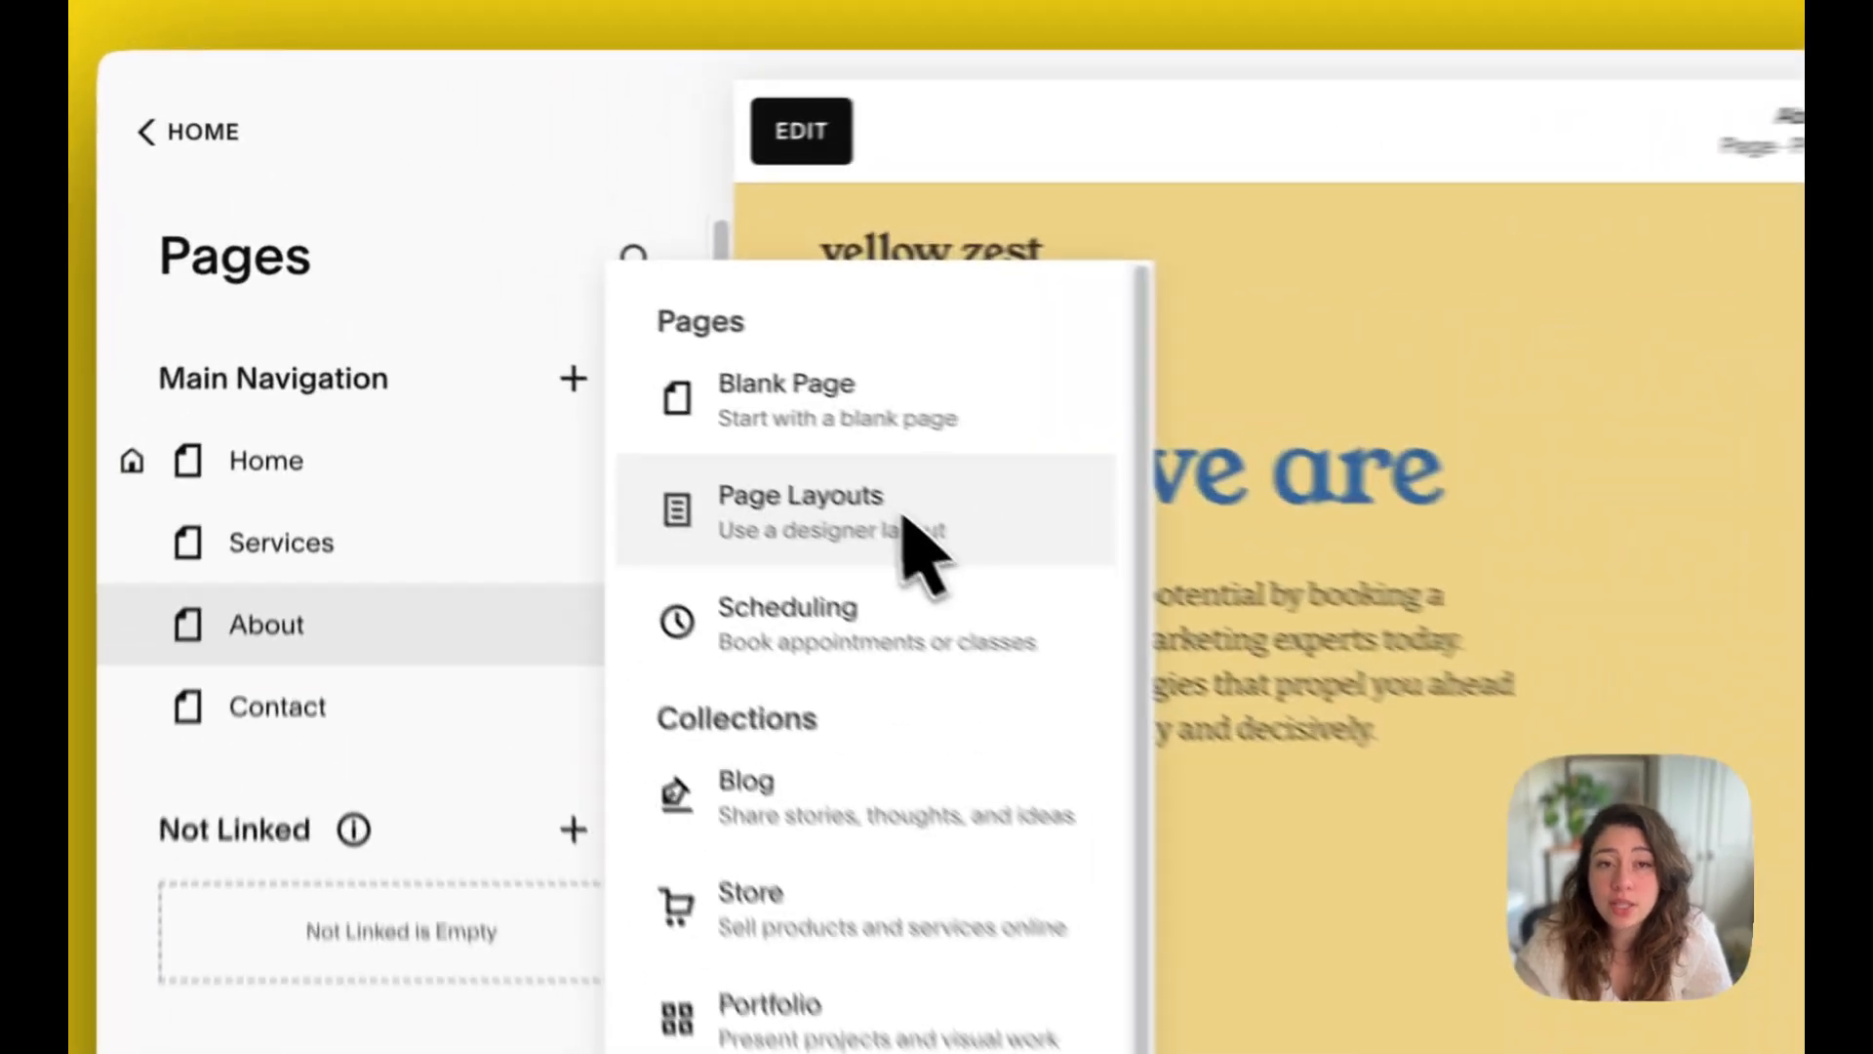
{"action": "left_click", "coordinate": [619, 371]}
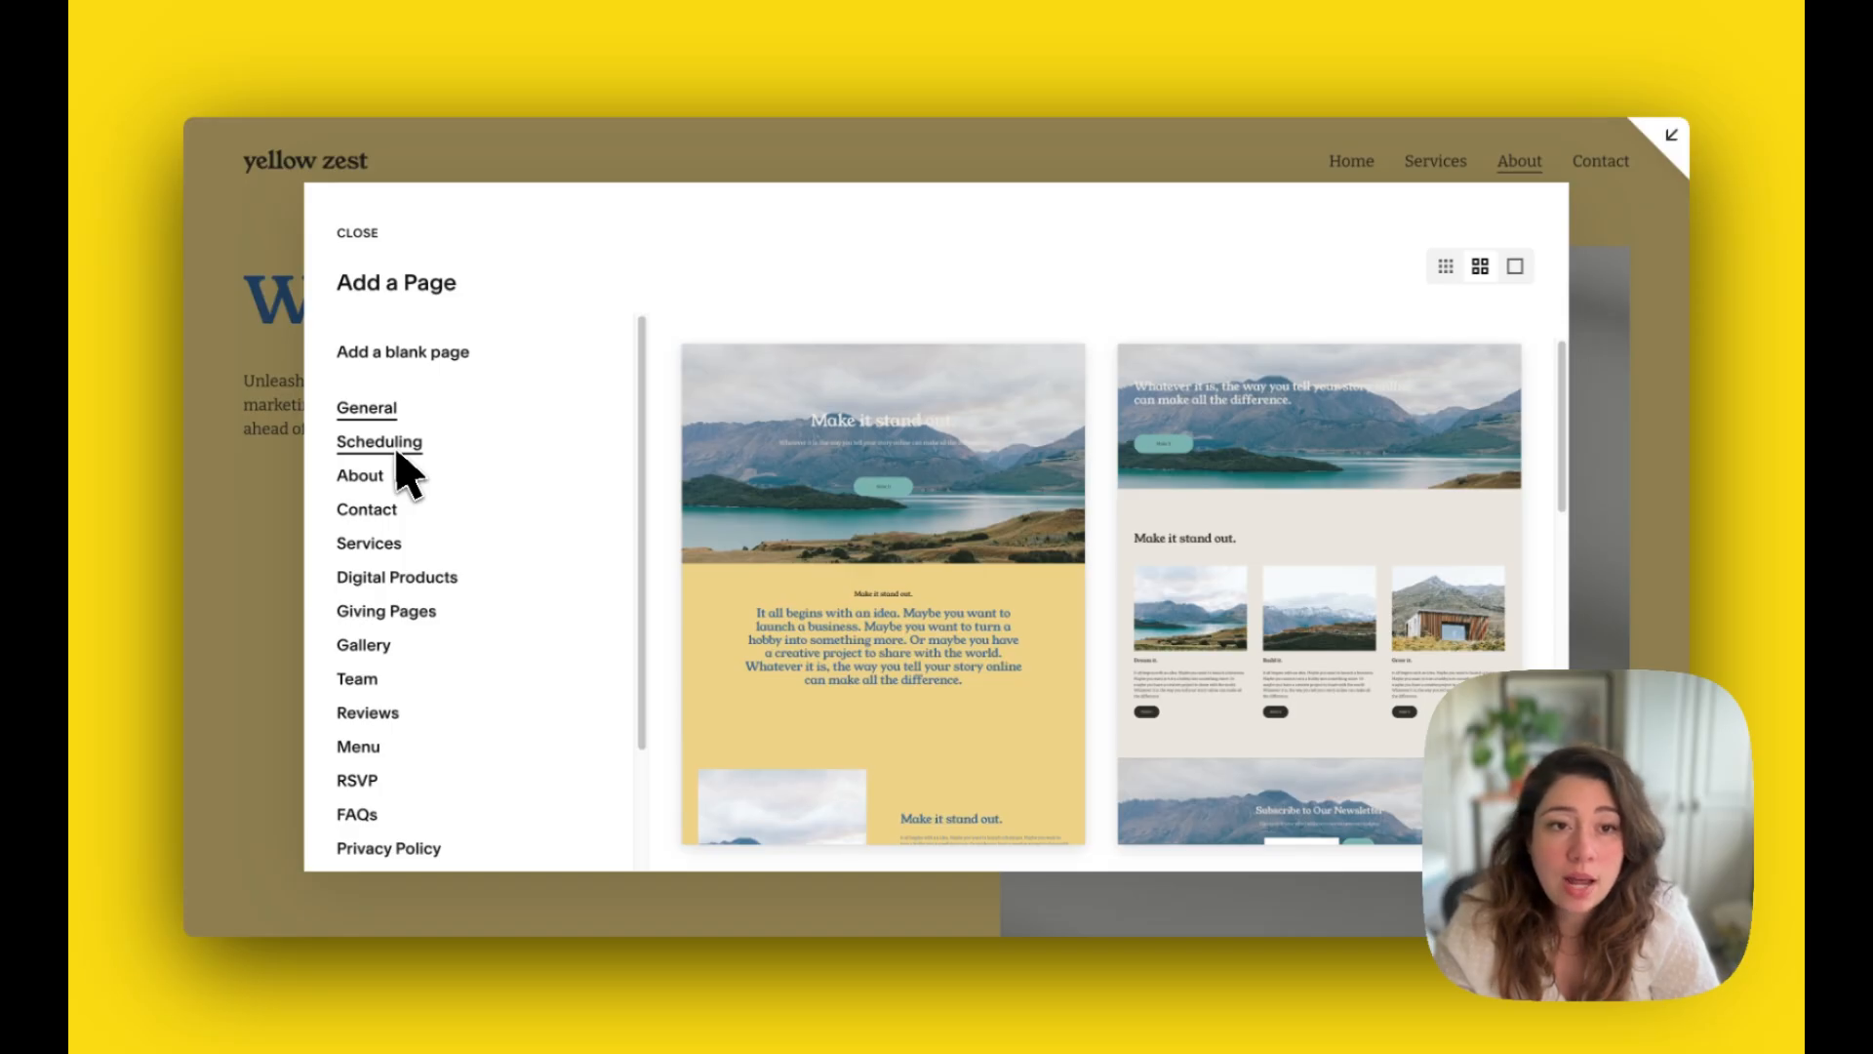
{"action": "left_click", "coordinate": [371, 689]}
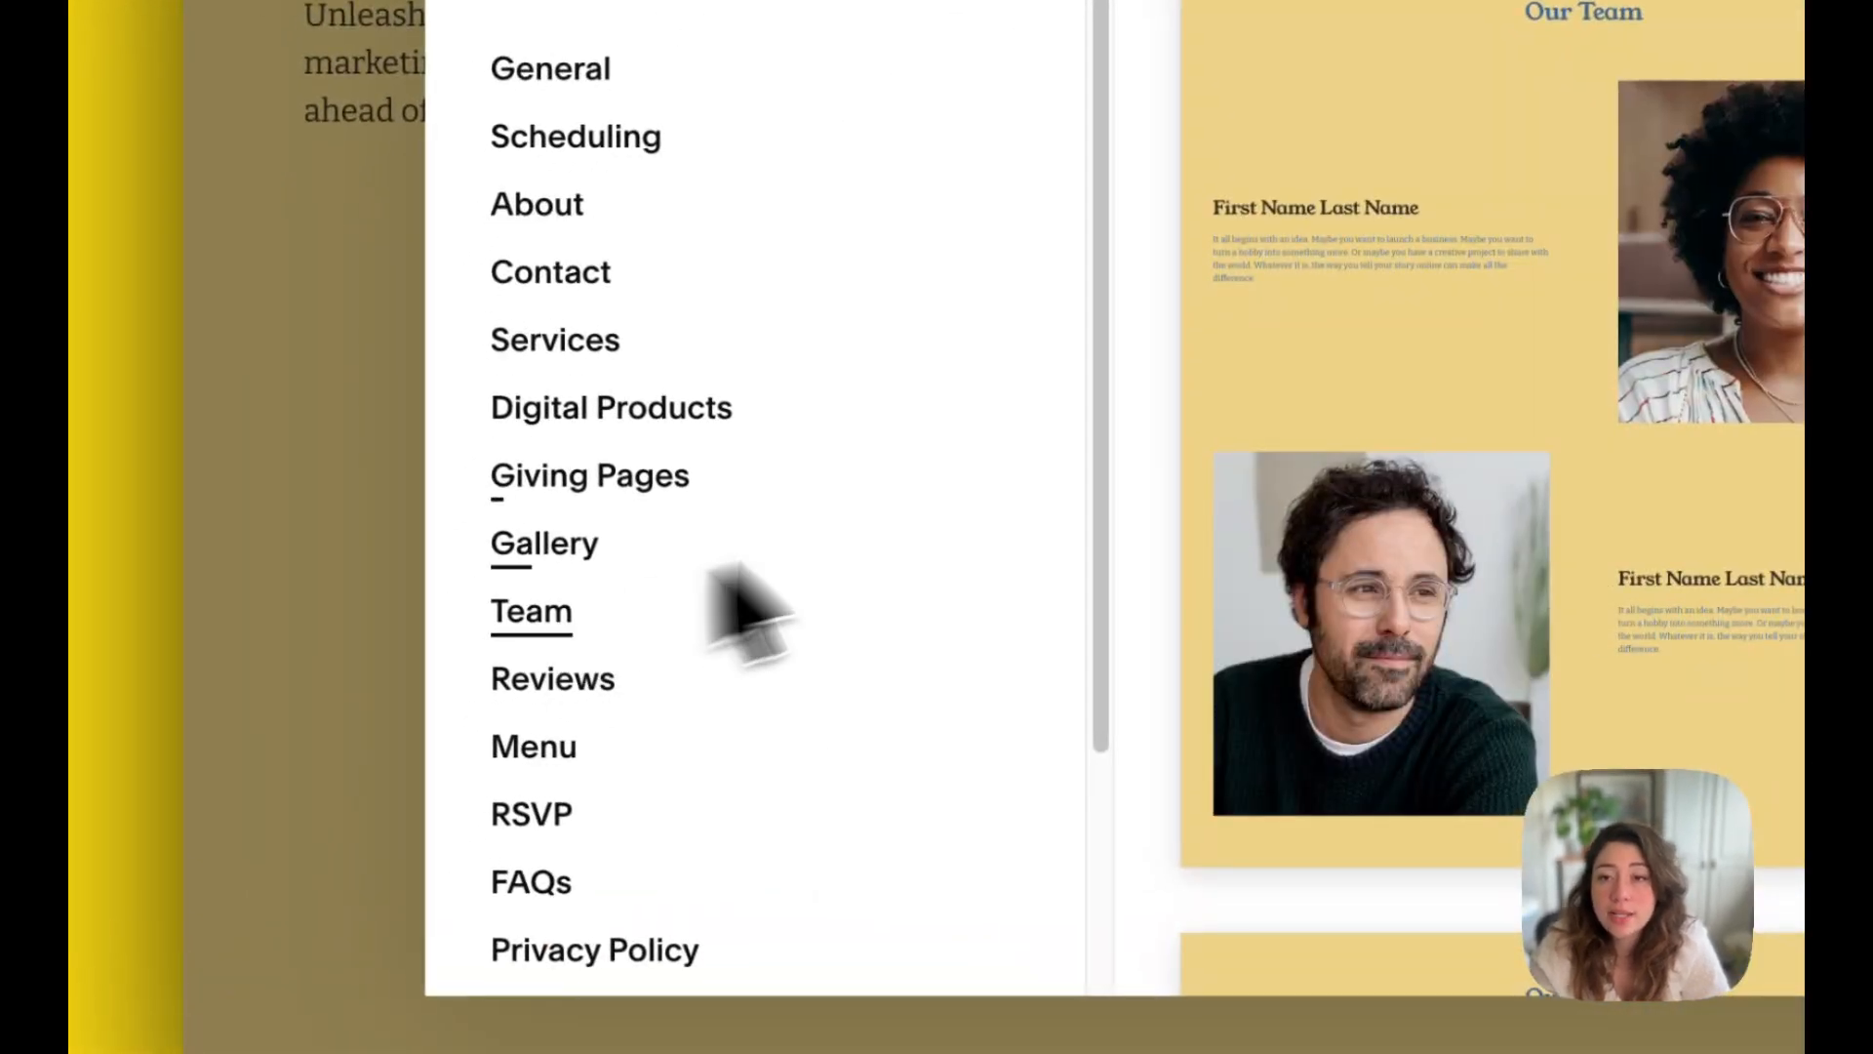
{"action": "scroll", "coordinate": [1701, 297], "scroll_direction": "down", "scroll_amount": 4}
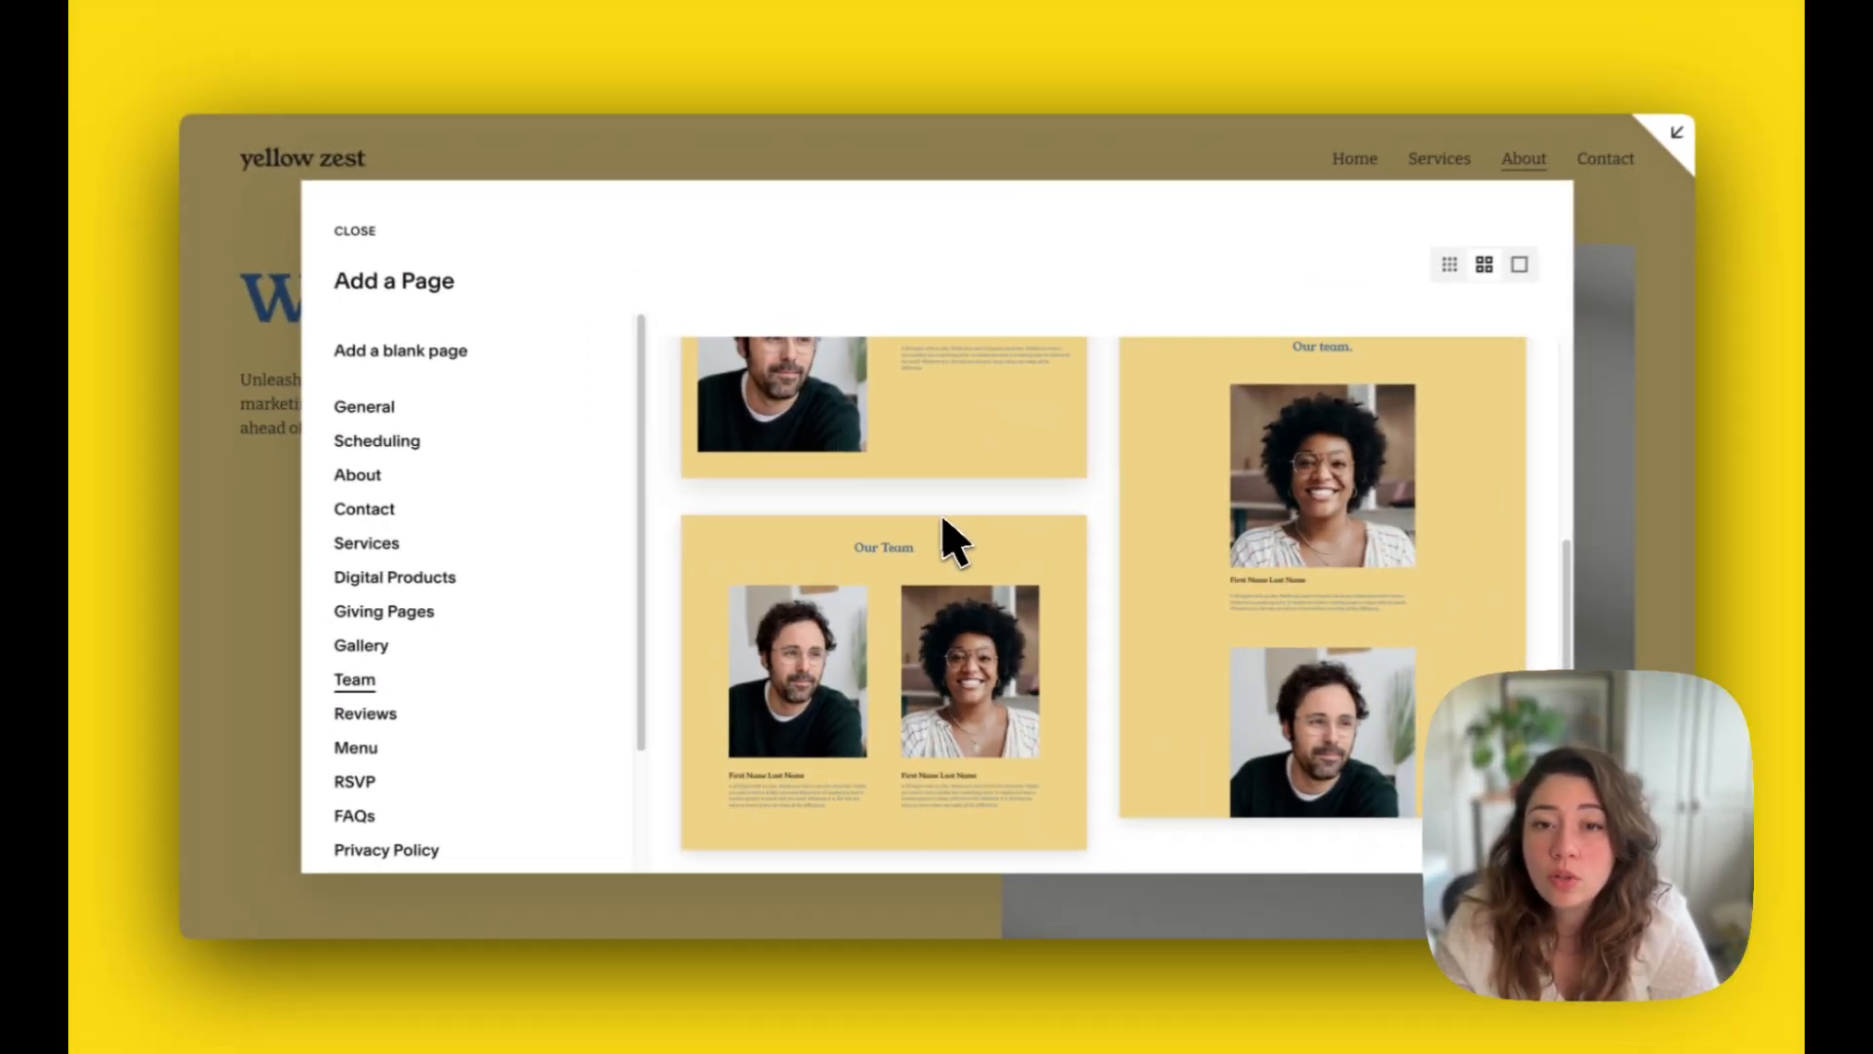
{"action": "scroll", "coordinate": [949, 535], "scroll_direction": "down", "scroll_amount": 5}
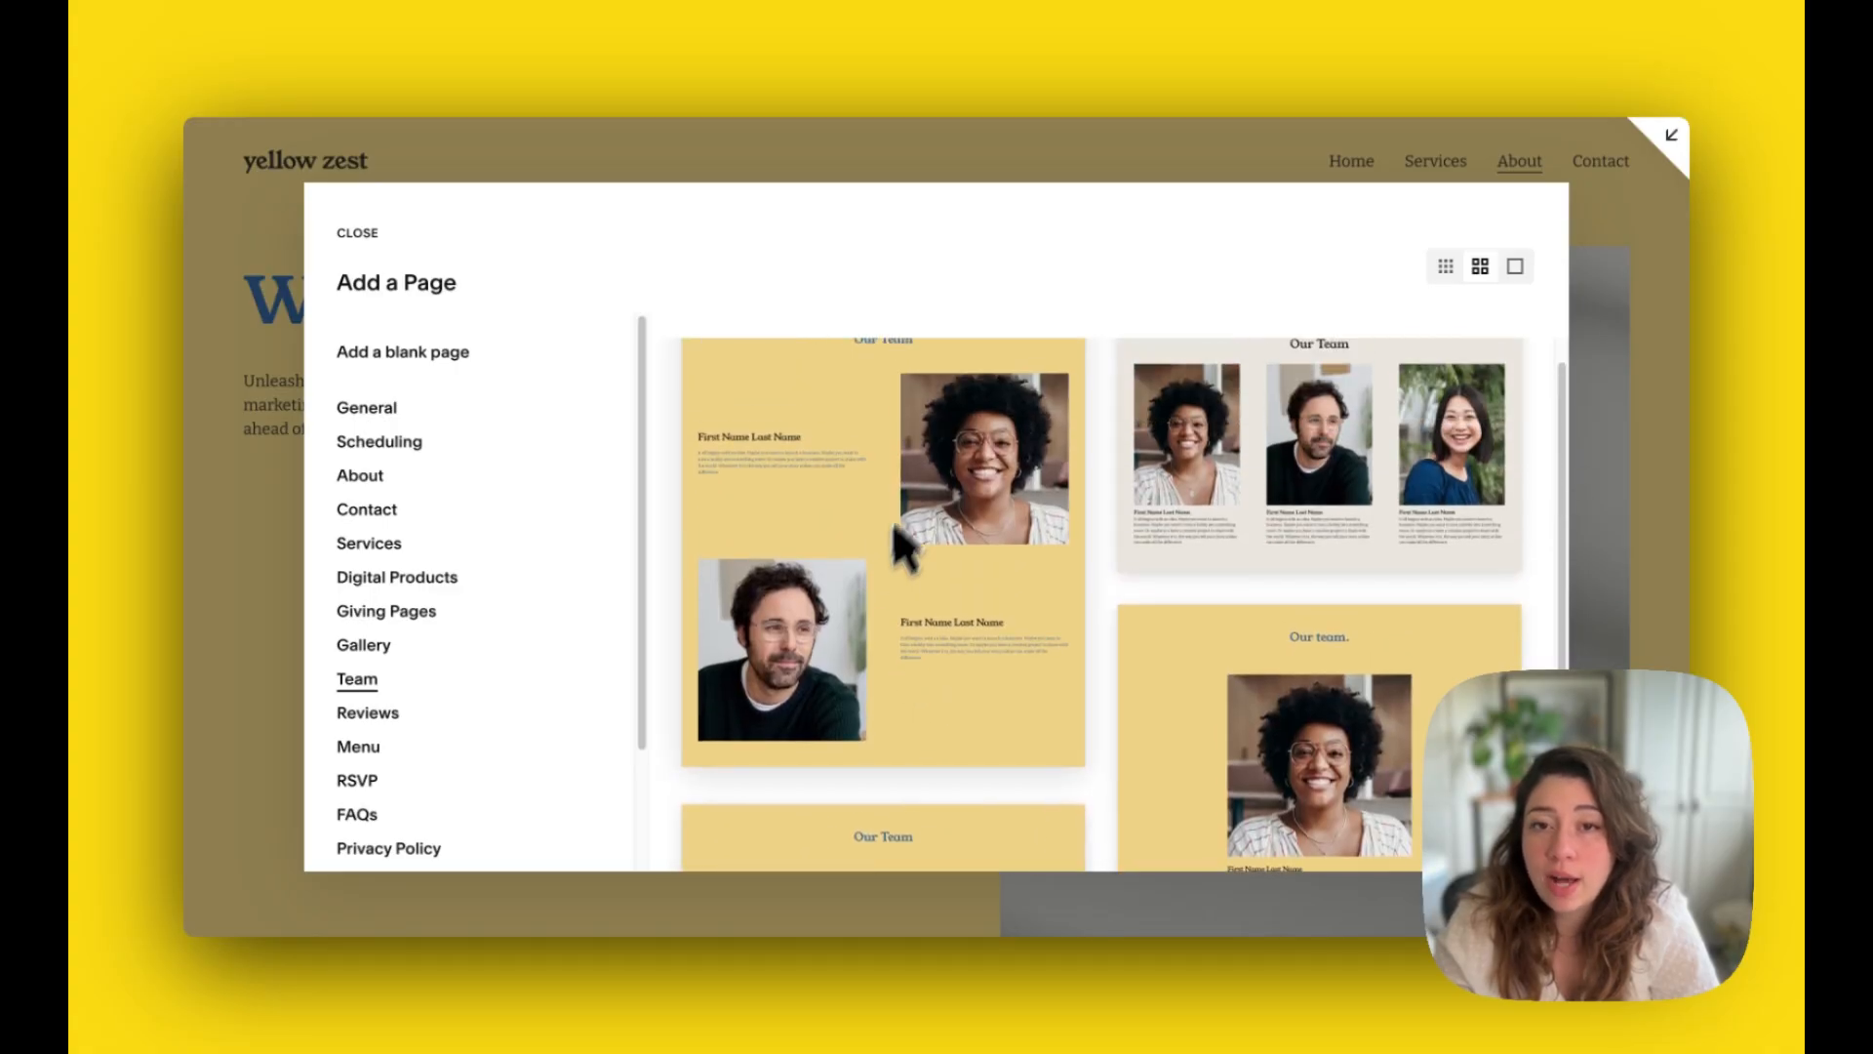
{"action": "scroll", "coordinate": [962, 660], "scroll_direction": "up", "scroll_amount": 1}
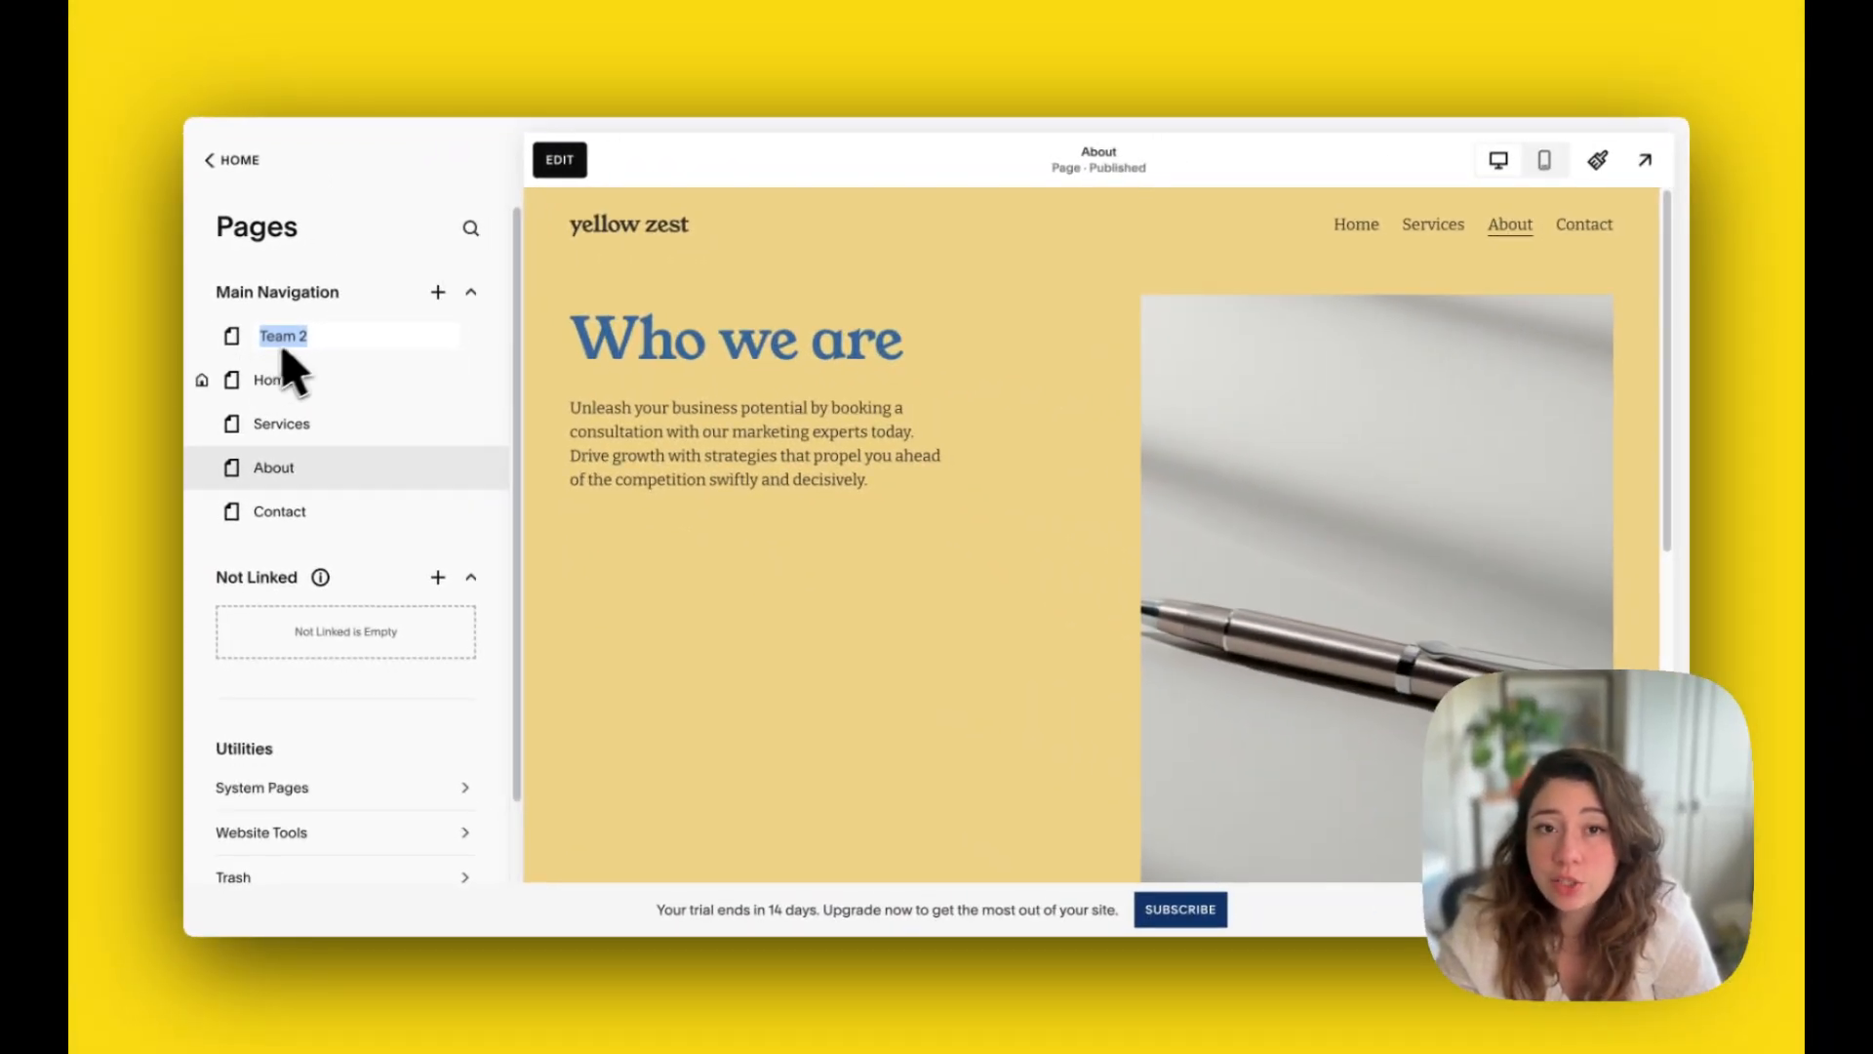
Step: Name the new team page "Our team" and place it between About and Contact in Main Navigation
{"action": "left_click", "coordinate": [327, 339]}
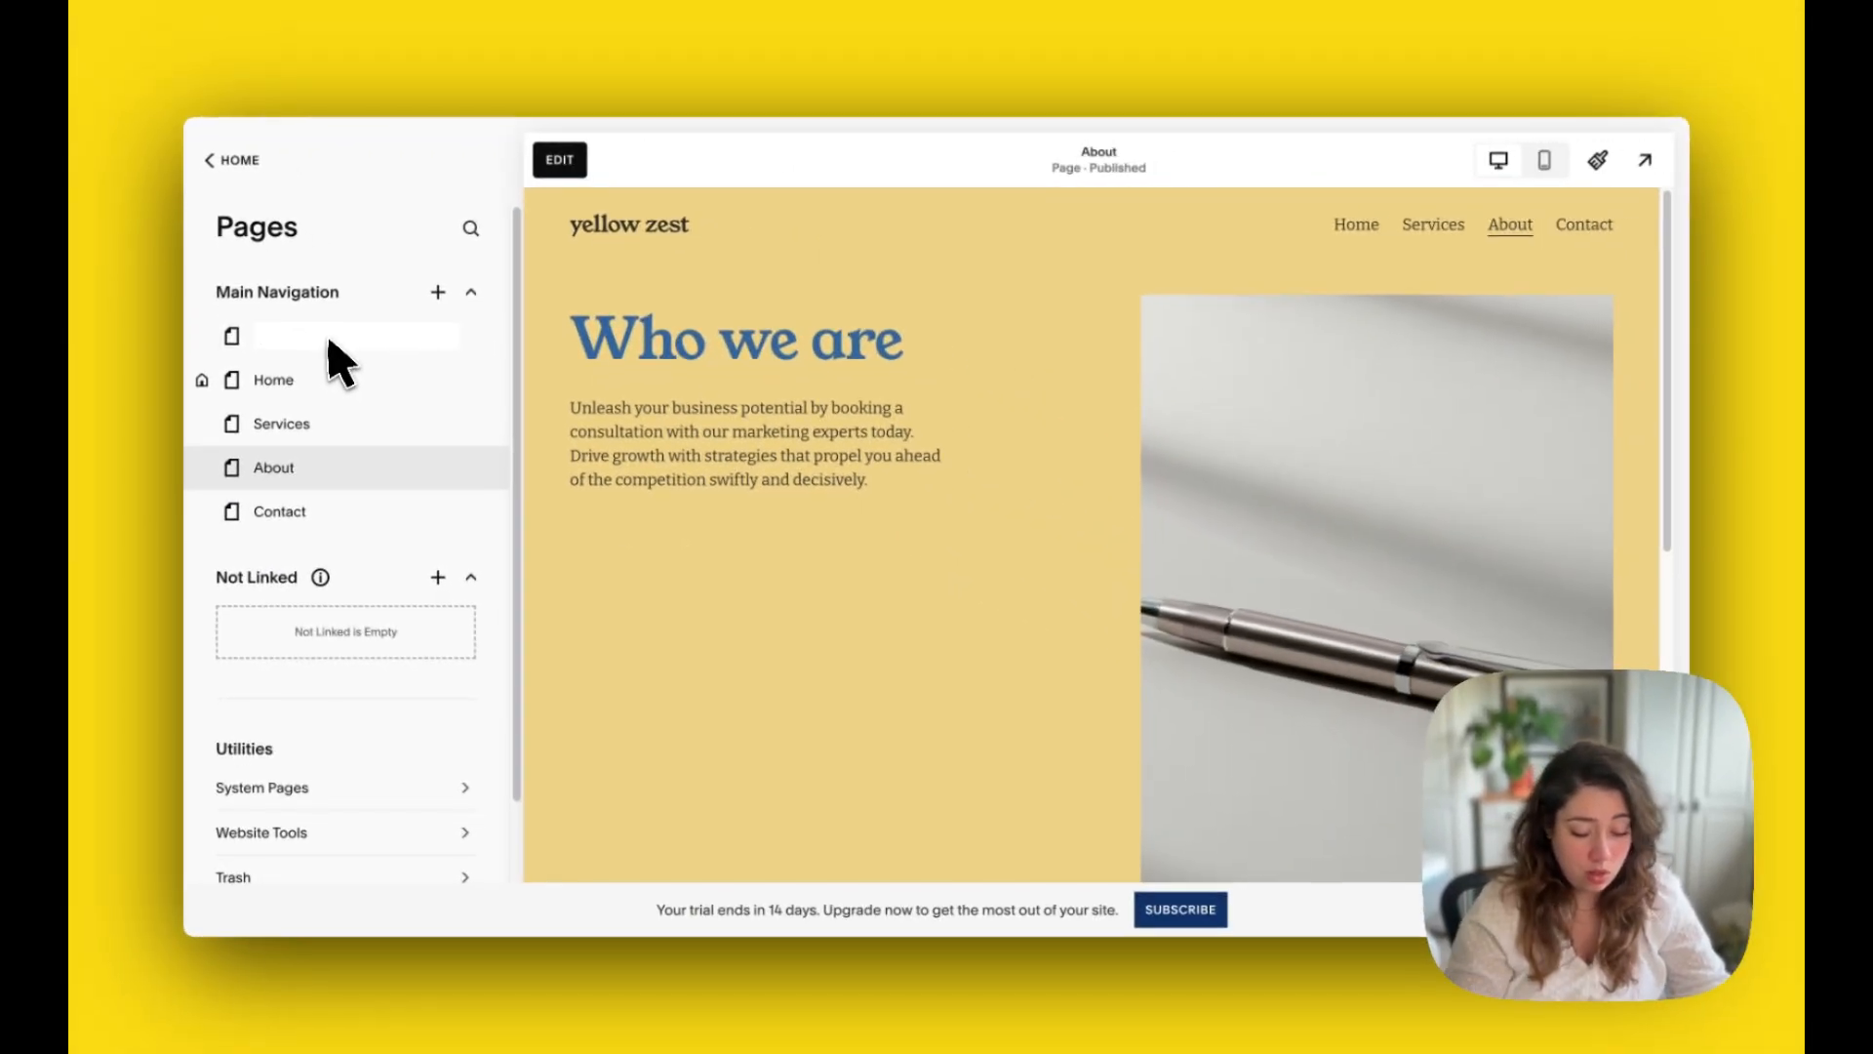
{"action": "type", "text": "OUR"}
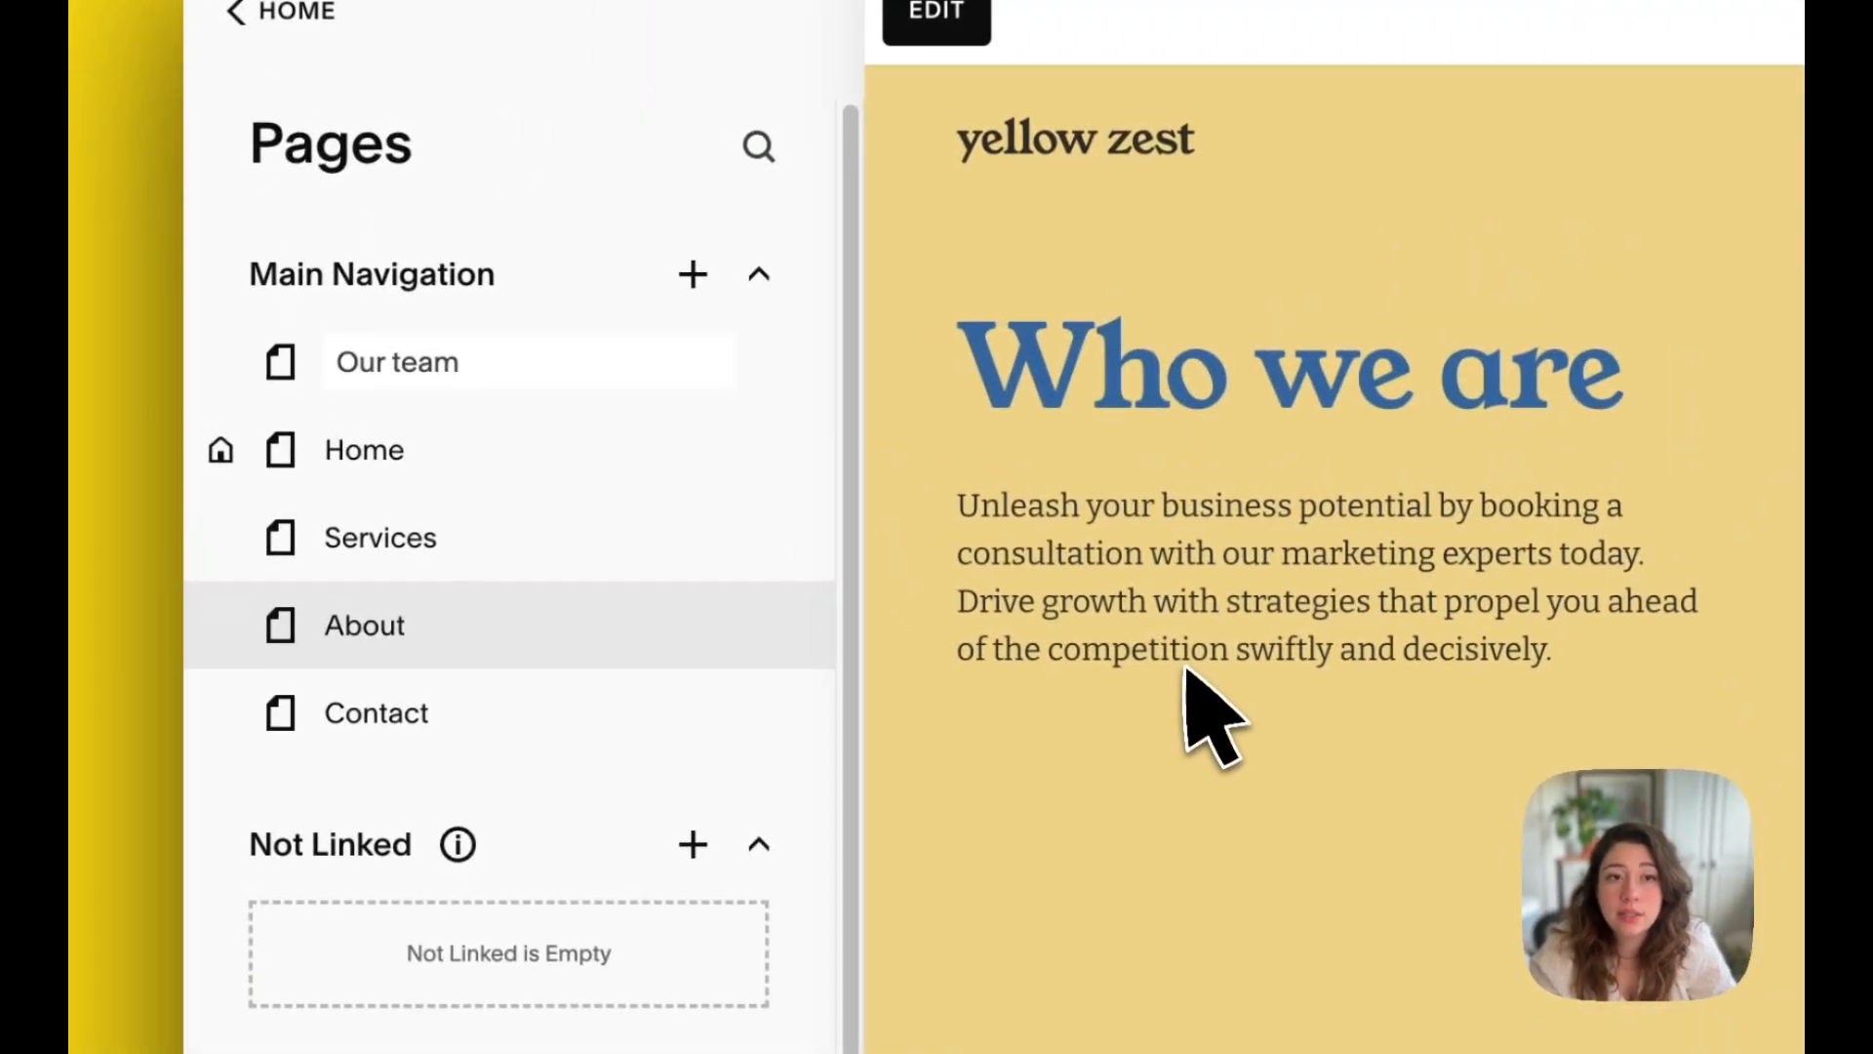
{"action": "left_click", "coordinate": [681, 490]}
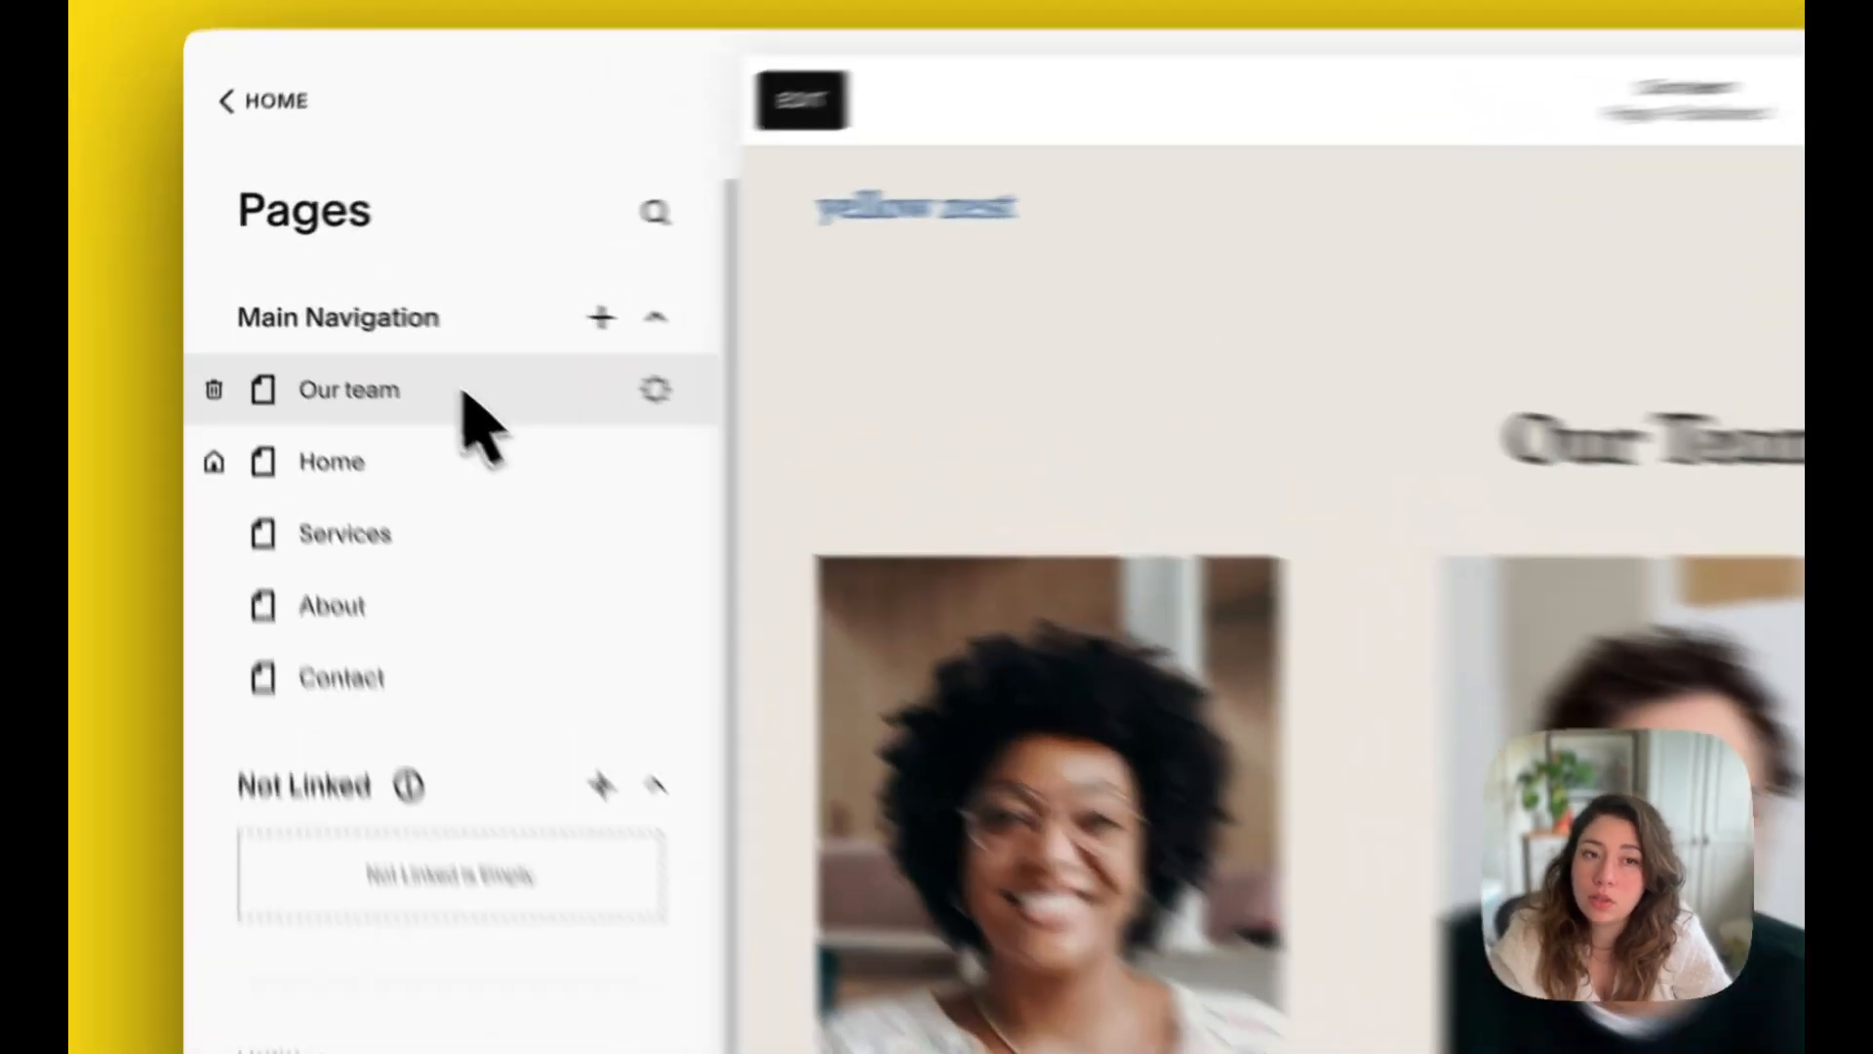
{"action": "left_click_drag", "start_coordinate": [352, 339], "coordinate": [308, 467]}
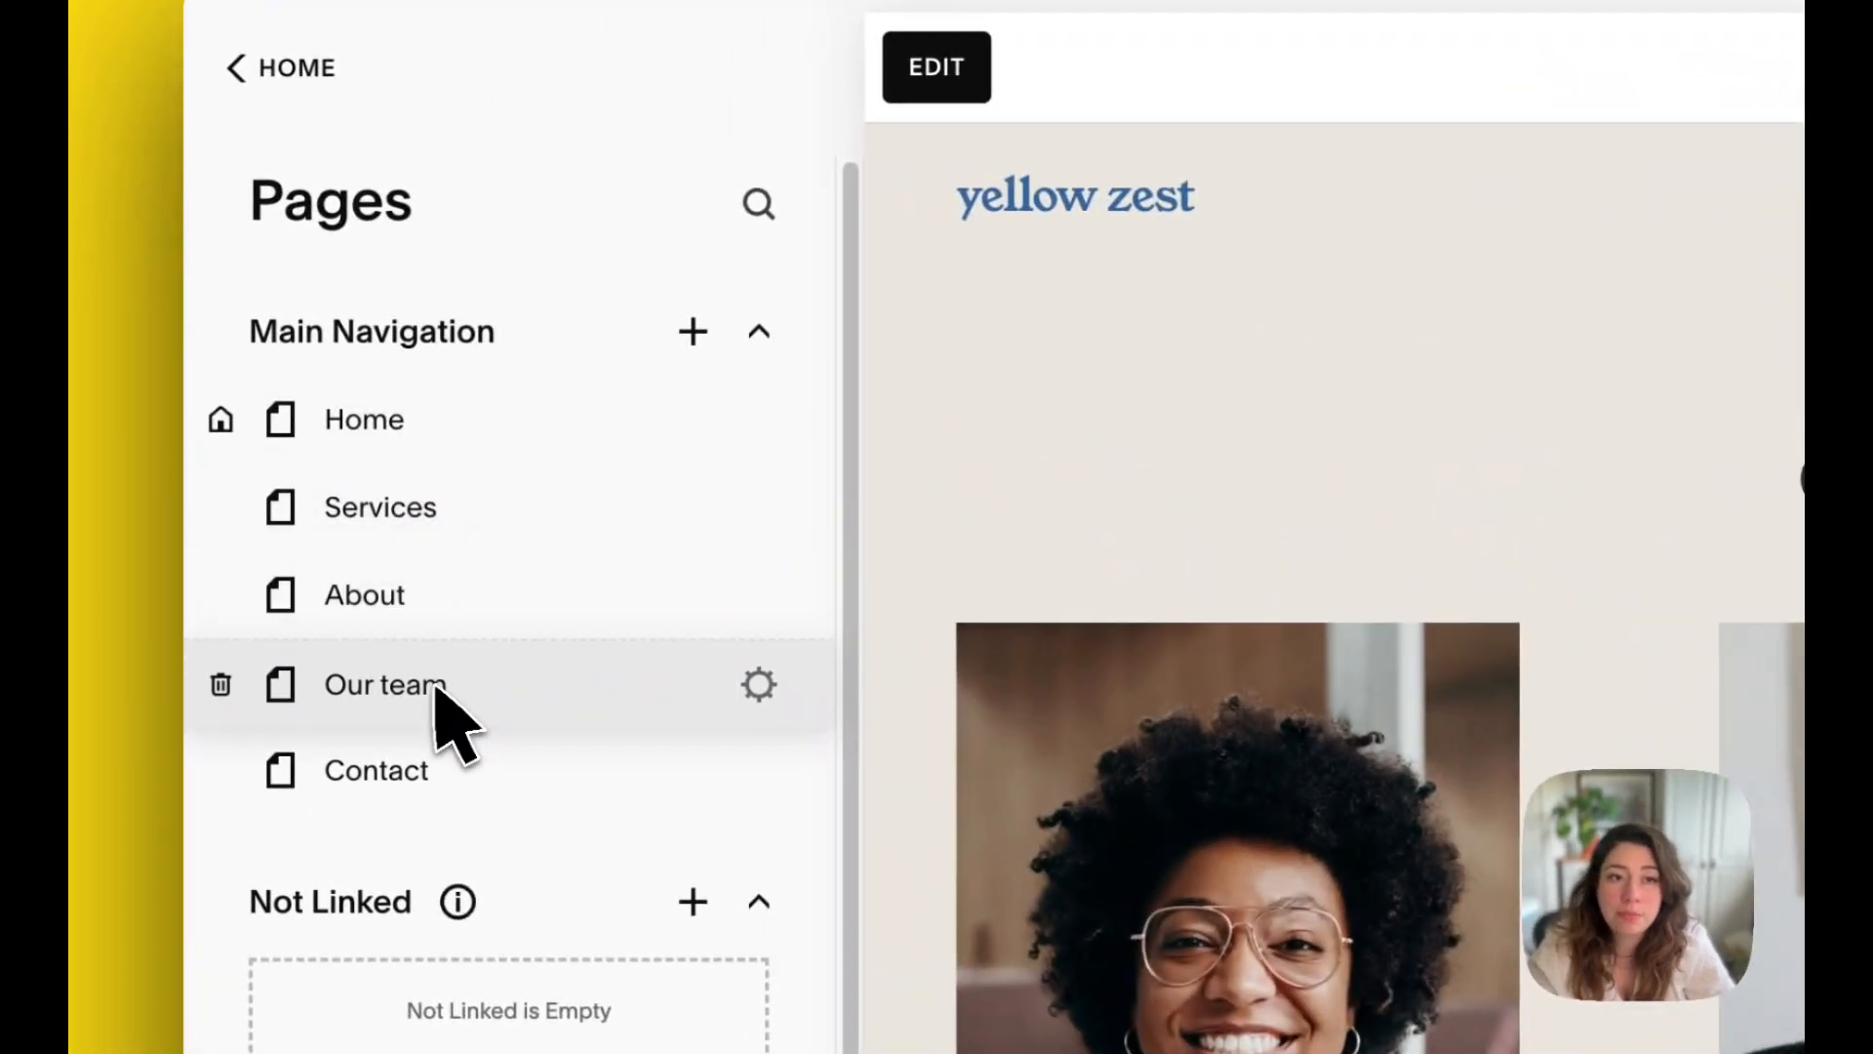
{"action": "left_click_drag", "start_coordinate": [437, 686], "coordinate": [439, 698]}
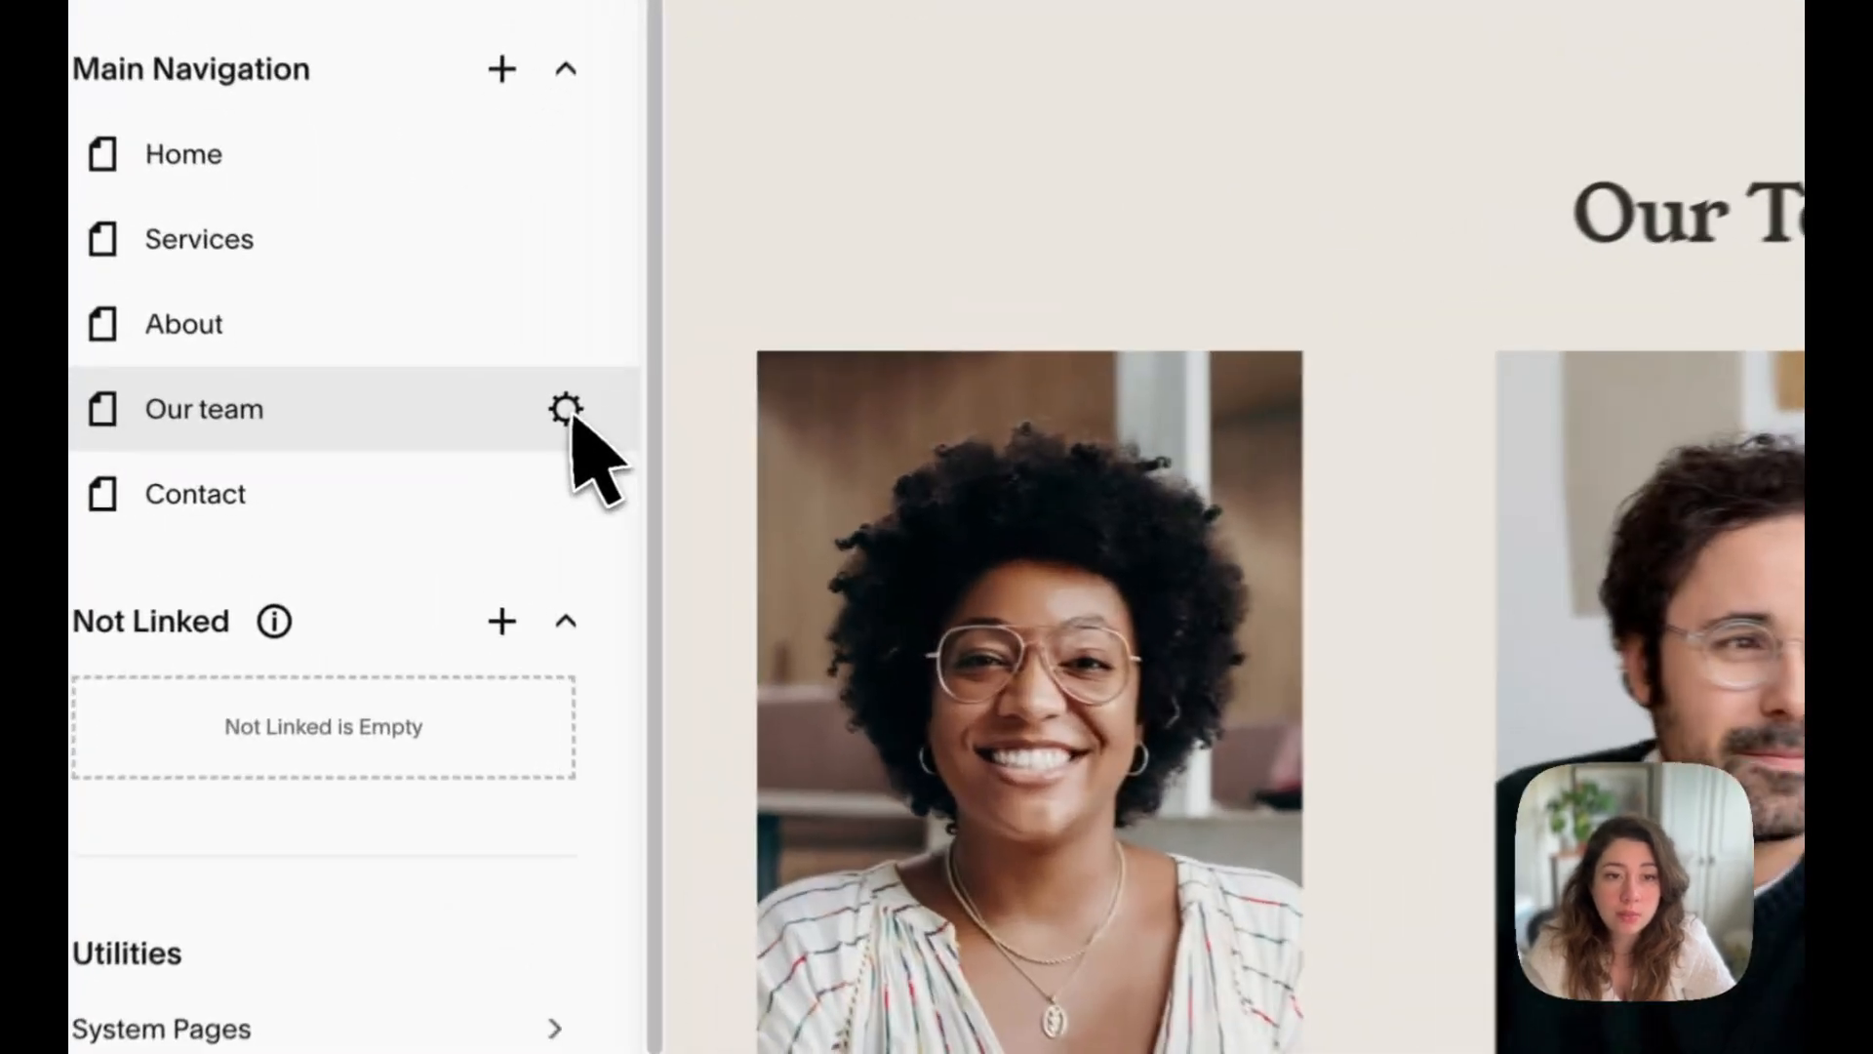
Step: Open the settings of the Our team page and set its page title to "Team"
{"action": "left_click", "coordinate": [471, 468]}
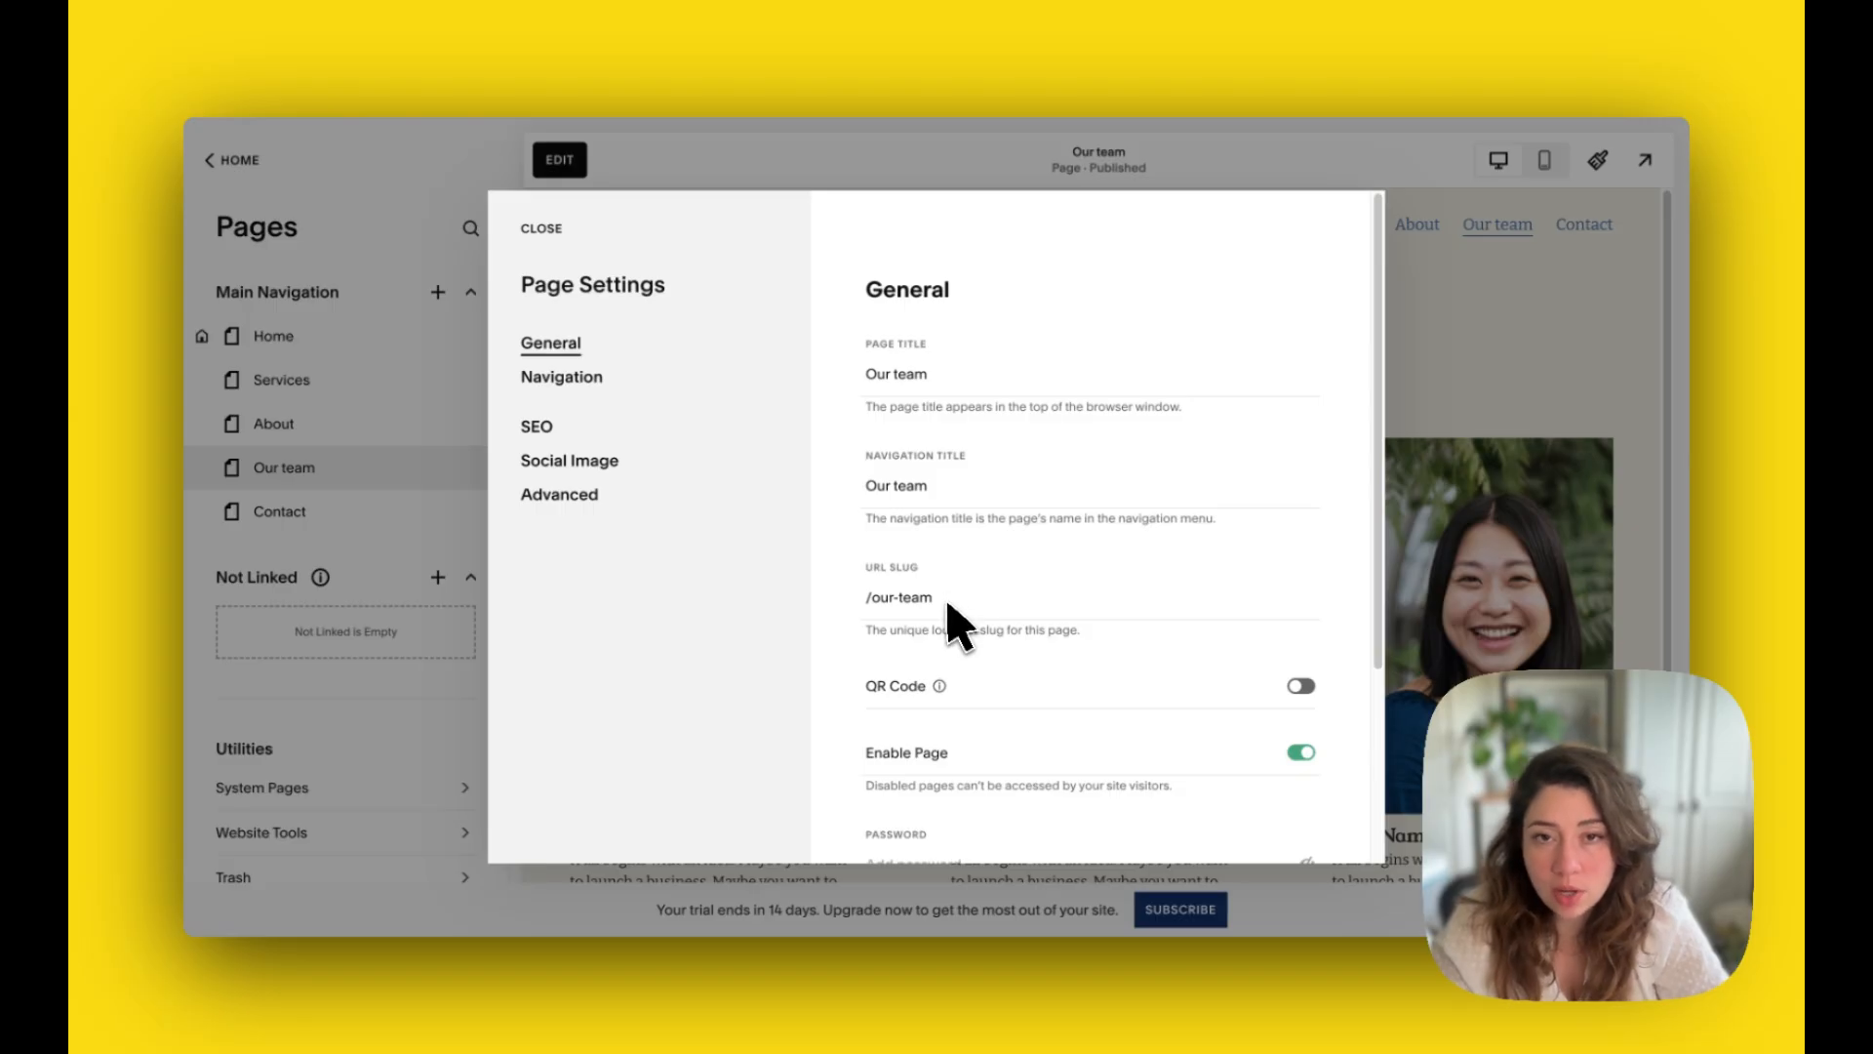
{"action": "left_click", "coordinate": [893, 379]}
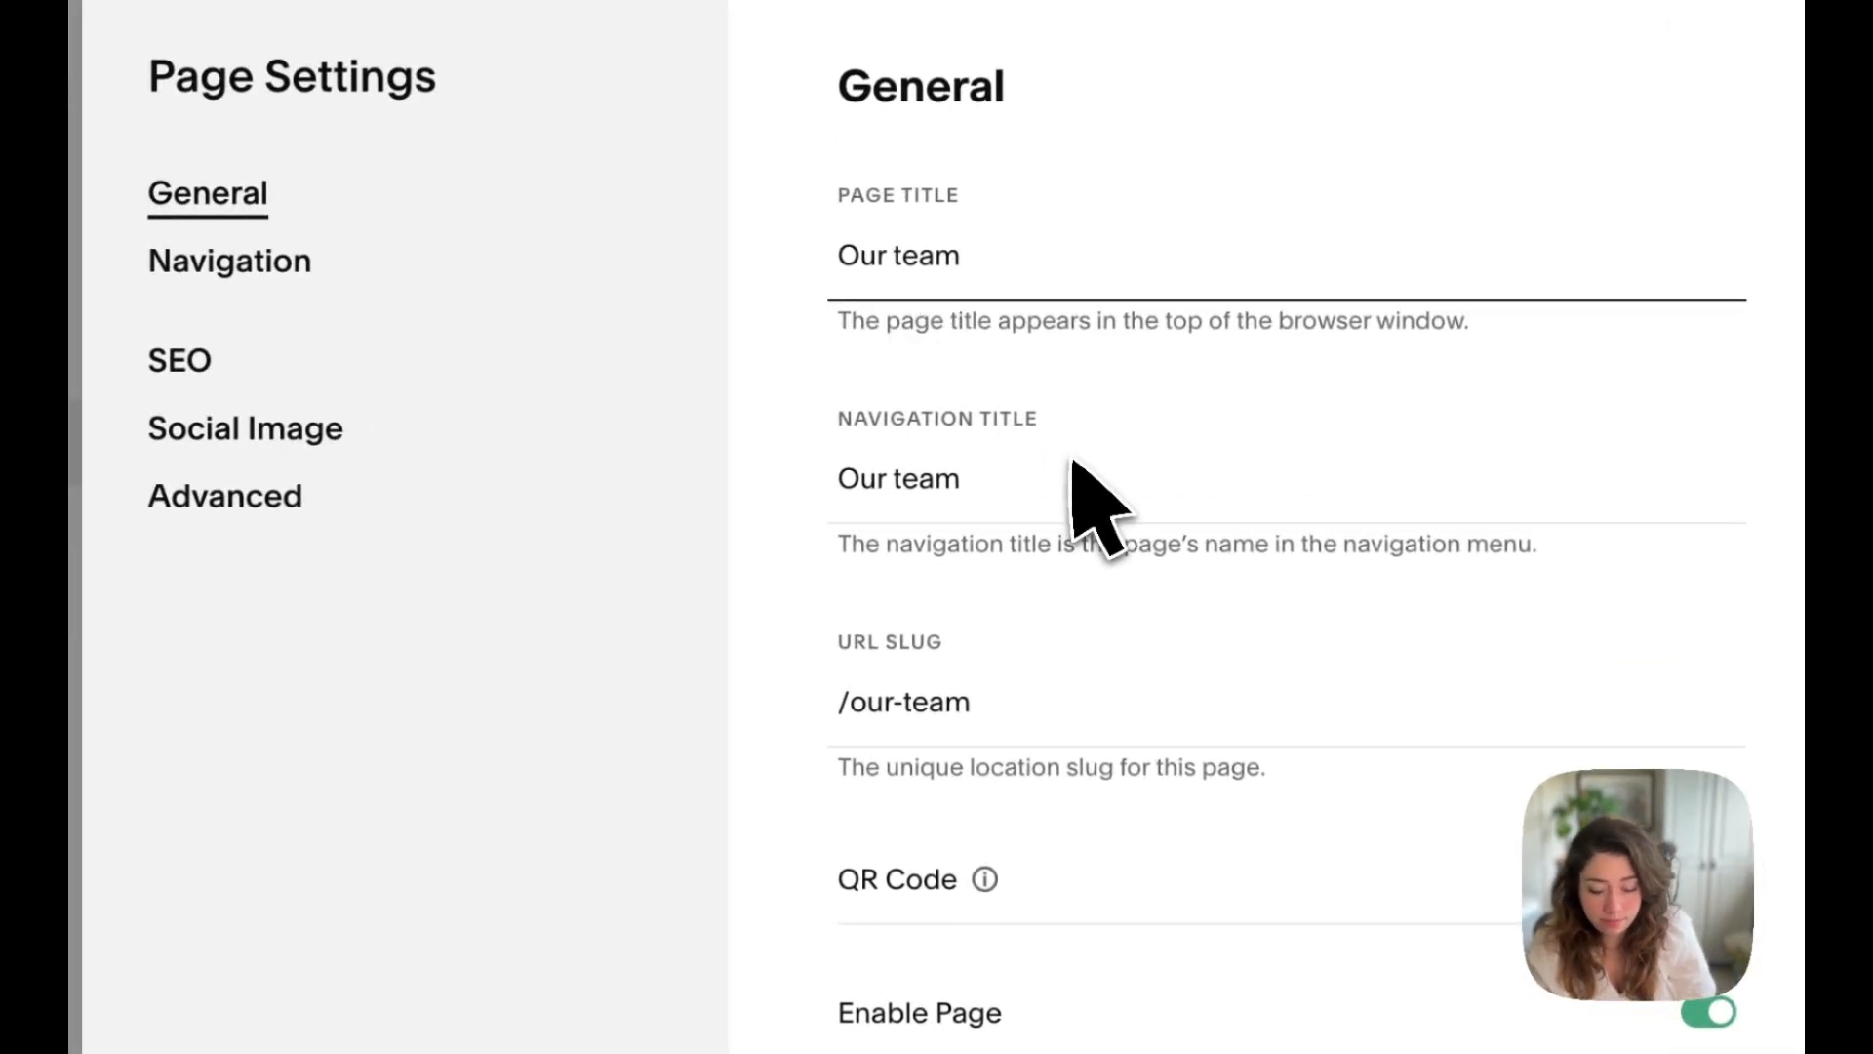
{"action": "key", "text": "BackSpace"}
{"action": "key", "text": "BackSpace"}
{"action": "key", "text": "BackSpace"}
{"action": "key", "text": "BackSpace"}
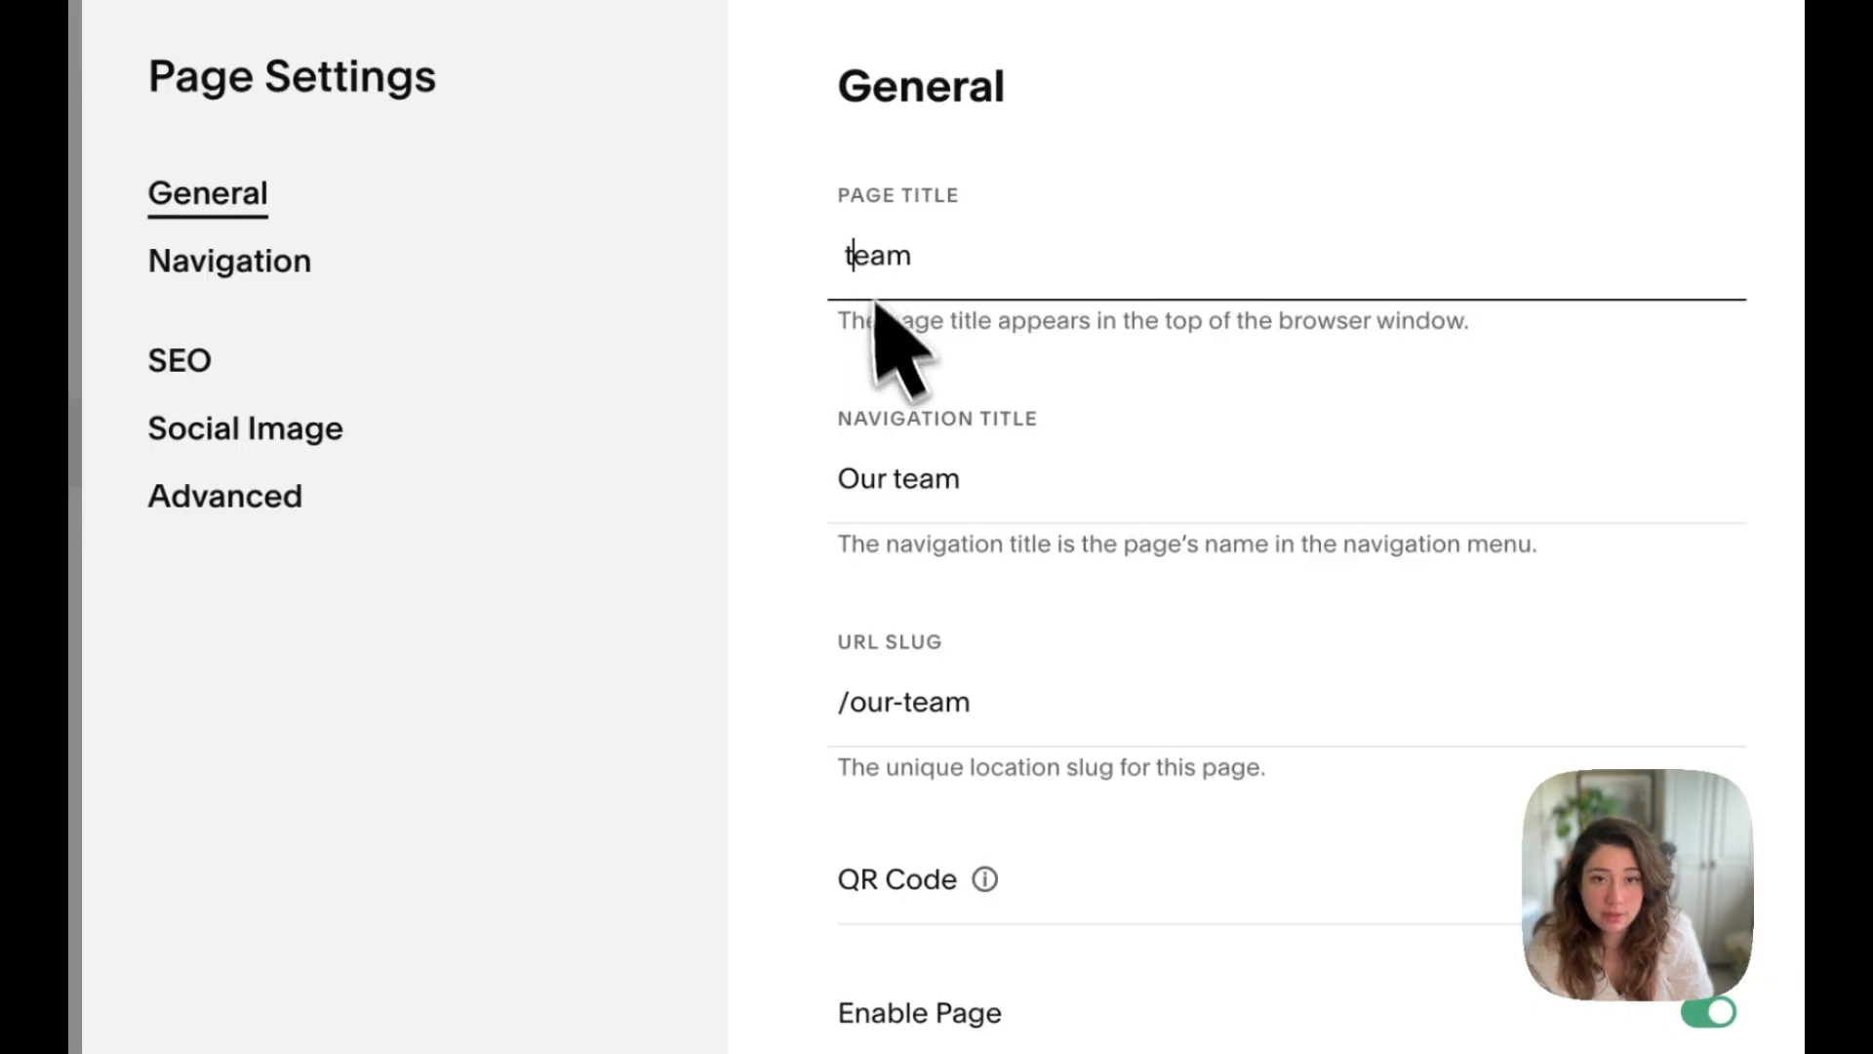
{"action": "key", "text": "Delete"}
{"action": "type", "text": "T"}
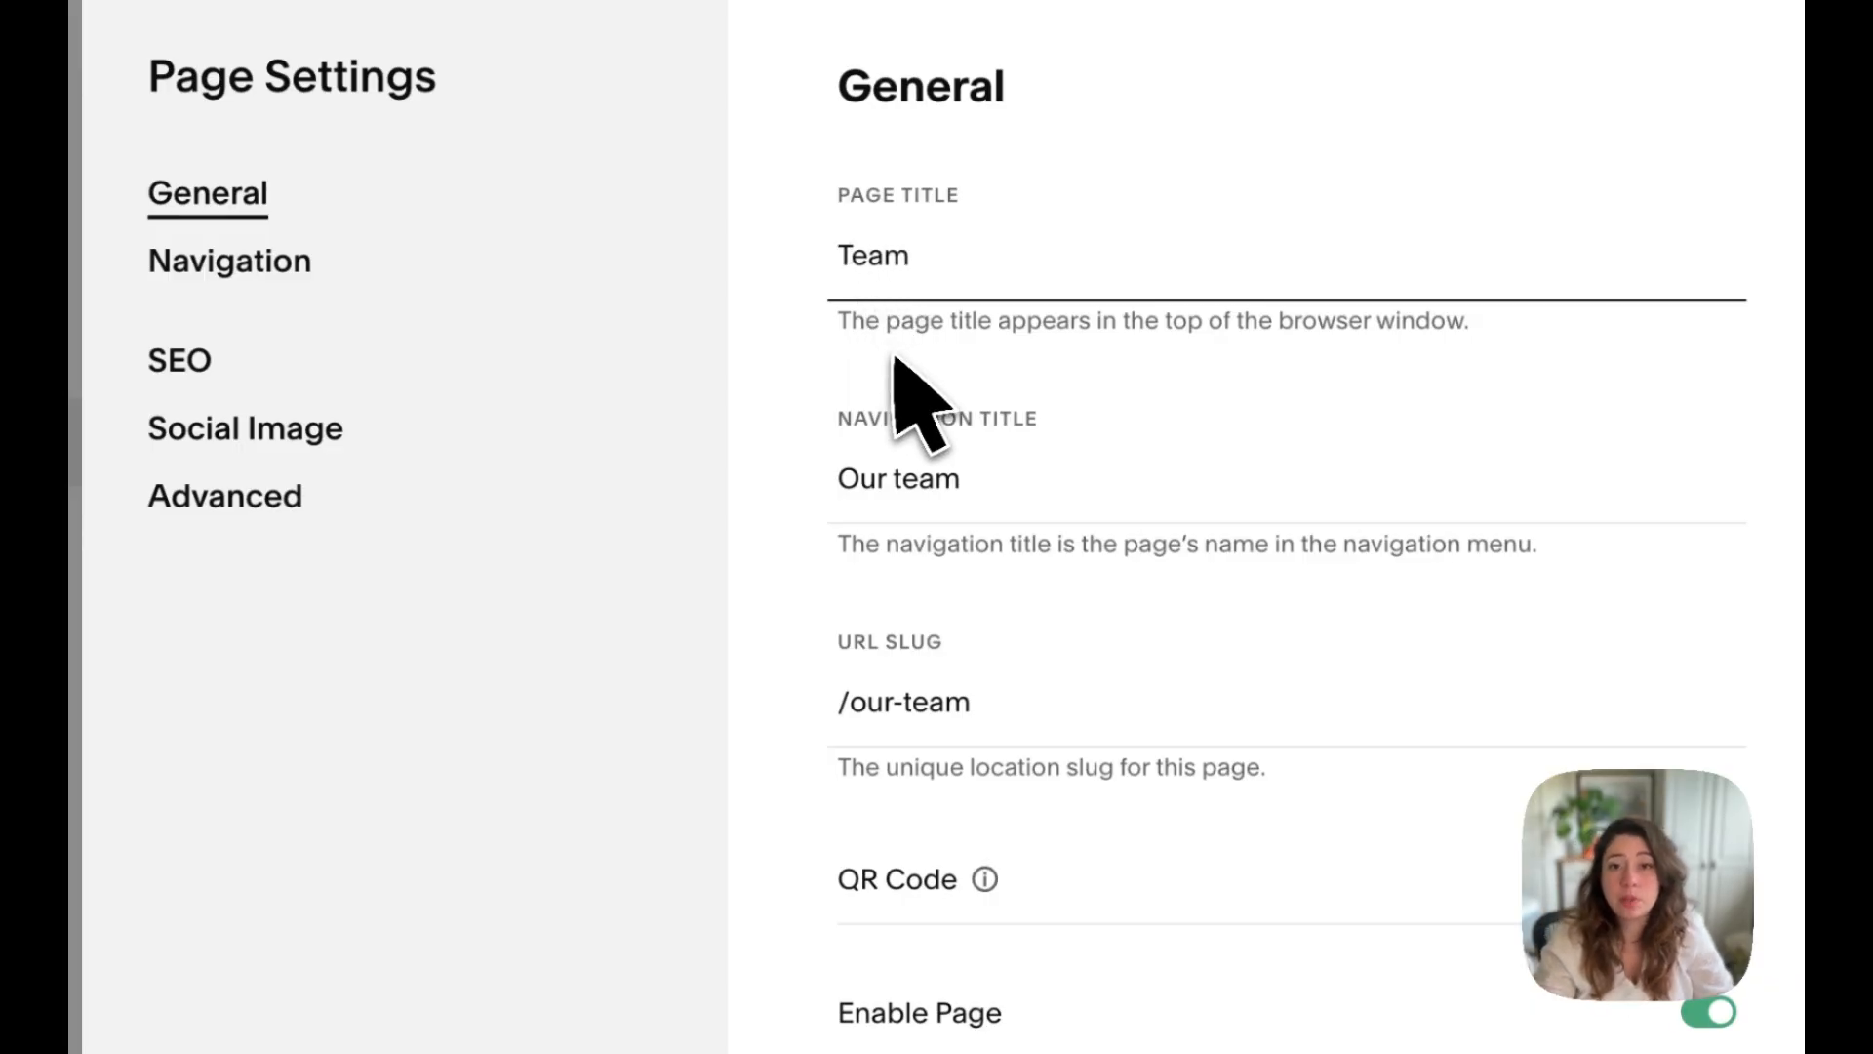
Step: Set the page's navigation title to "Team"
{"action": "left_click_drag", "start_coordinate": [898, 480], "coordinate": [852, 484]}
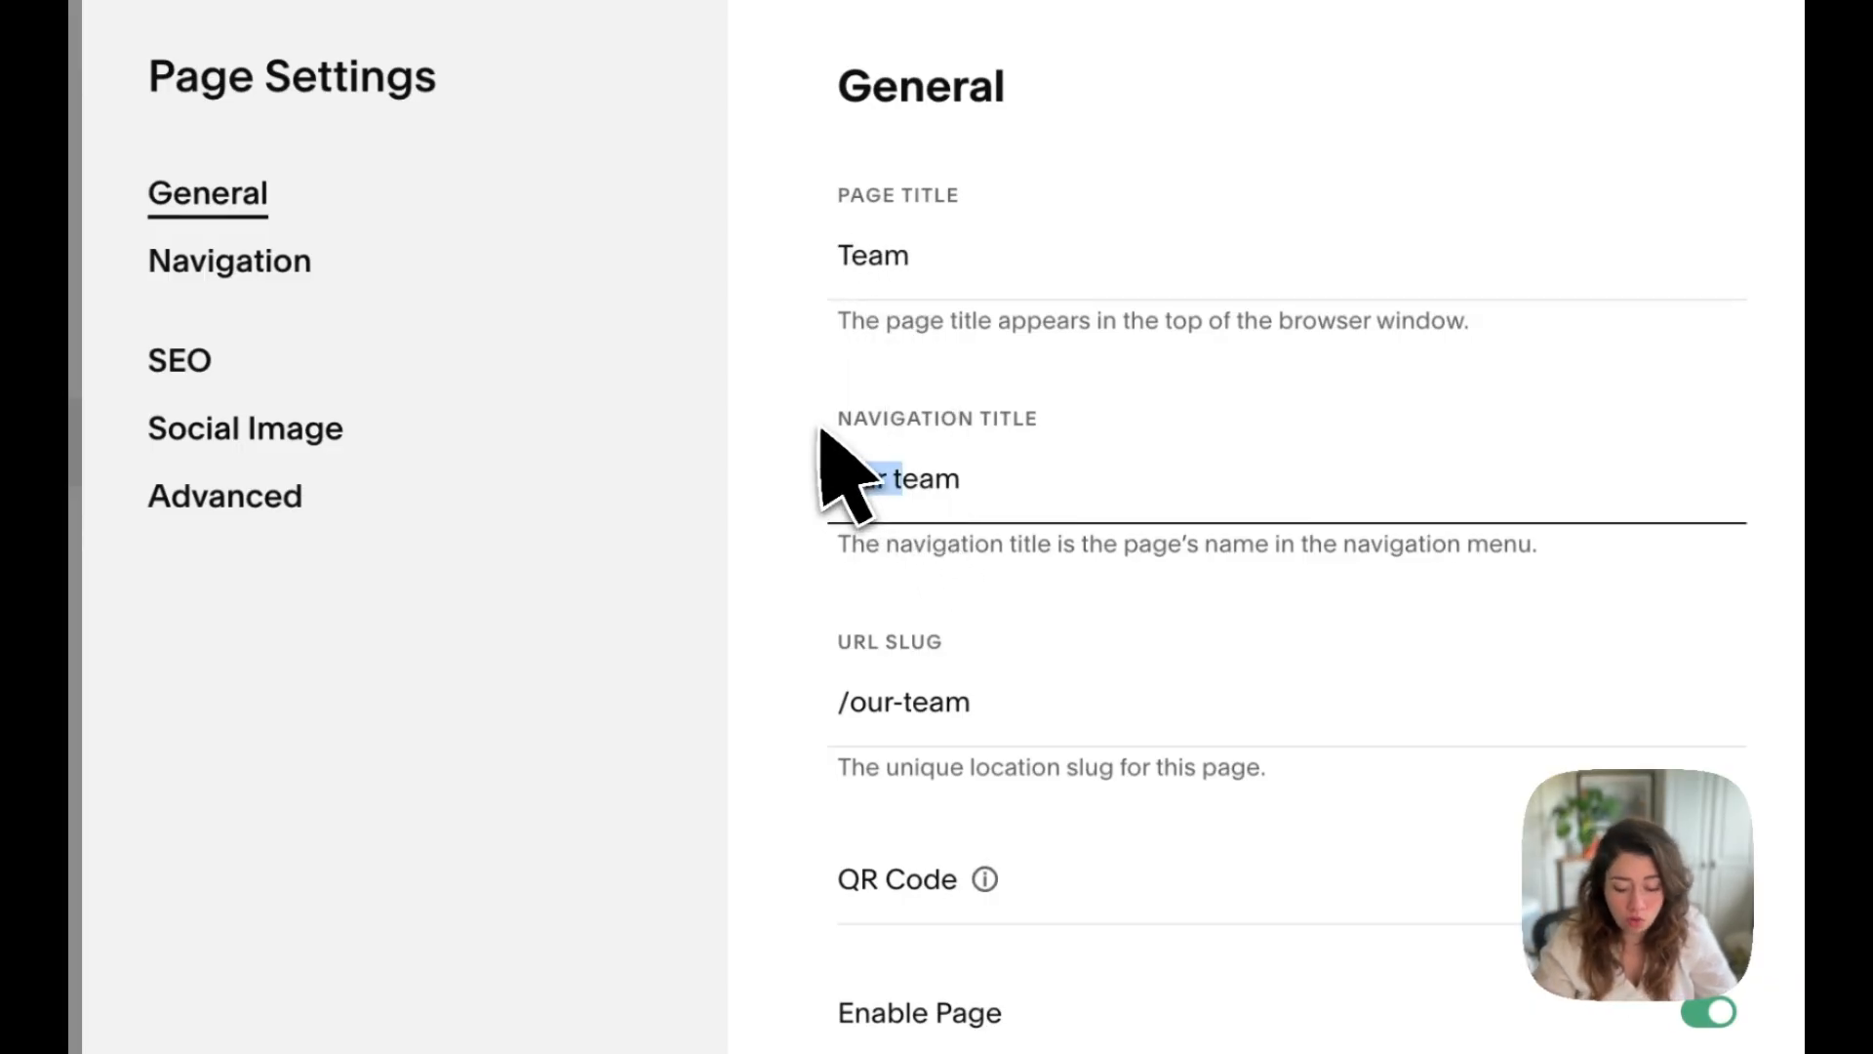
{"action": "key", "text": "BackSpace"}
{"action": "key", "text": "Delete"}
{"action": "type", "text": "T"}
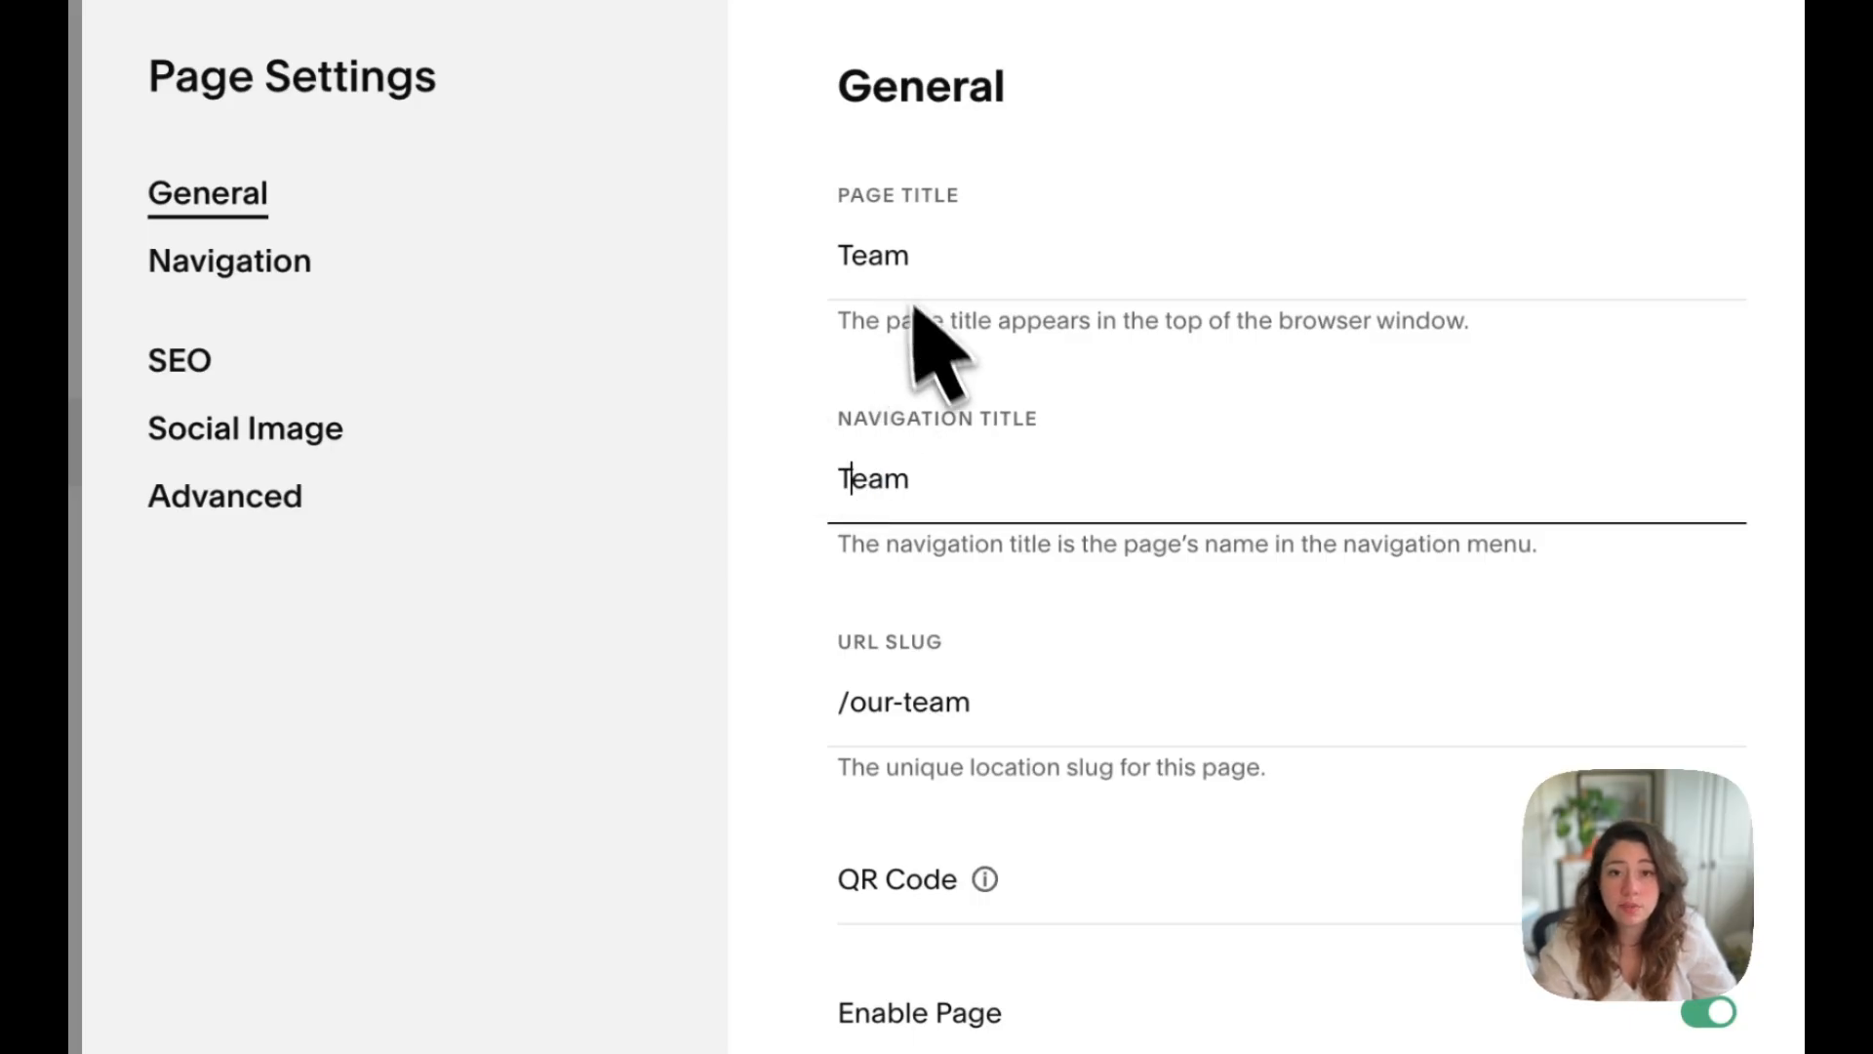
Step: Change the page's URL slug to /team
{"action": "left_click", "coordinate": [917, 713]}
{"action": "key", "text": "Delete"}
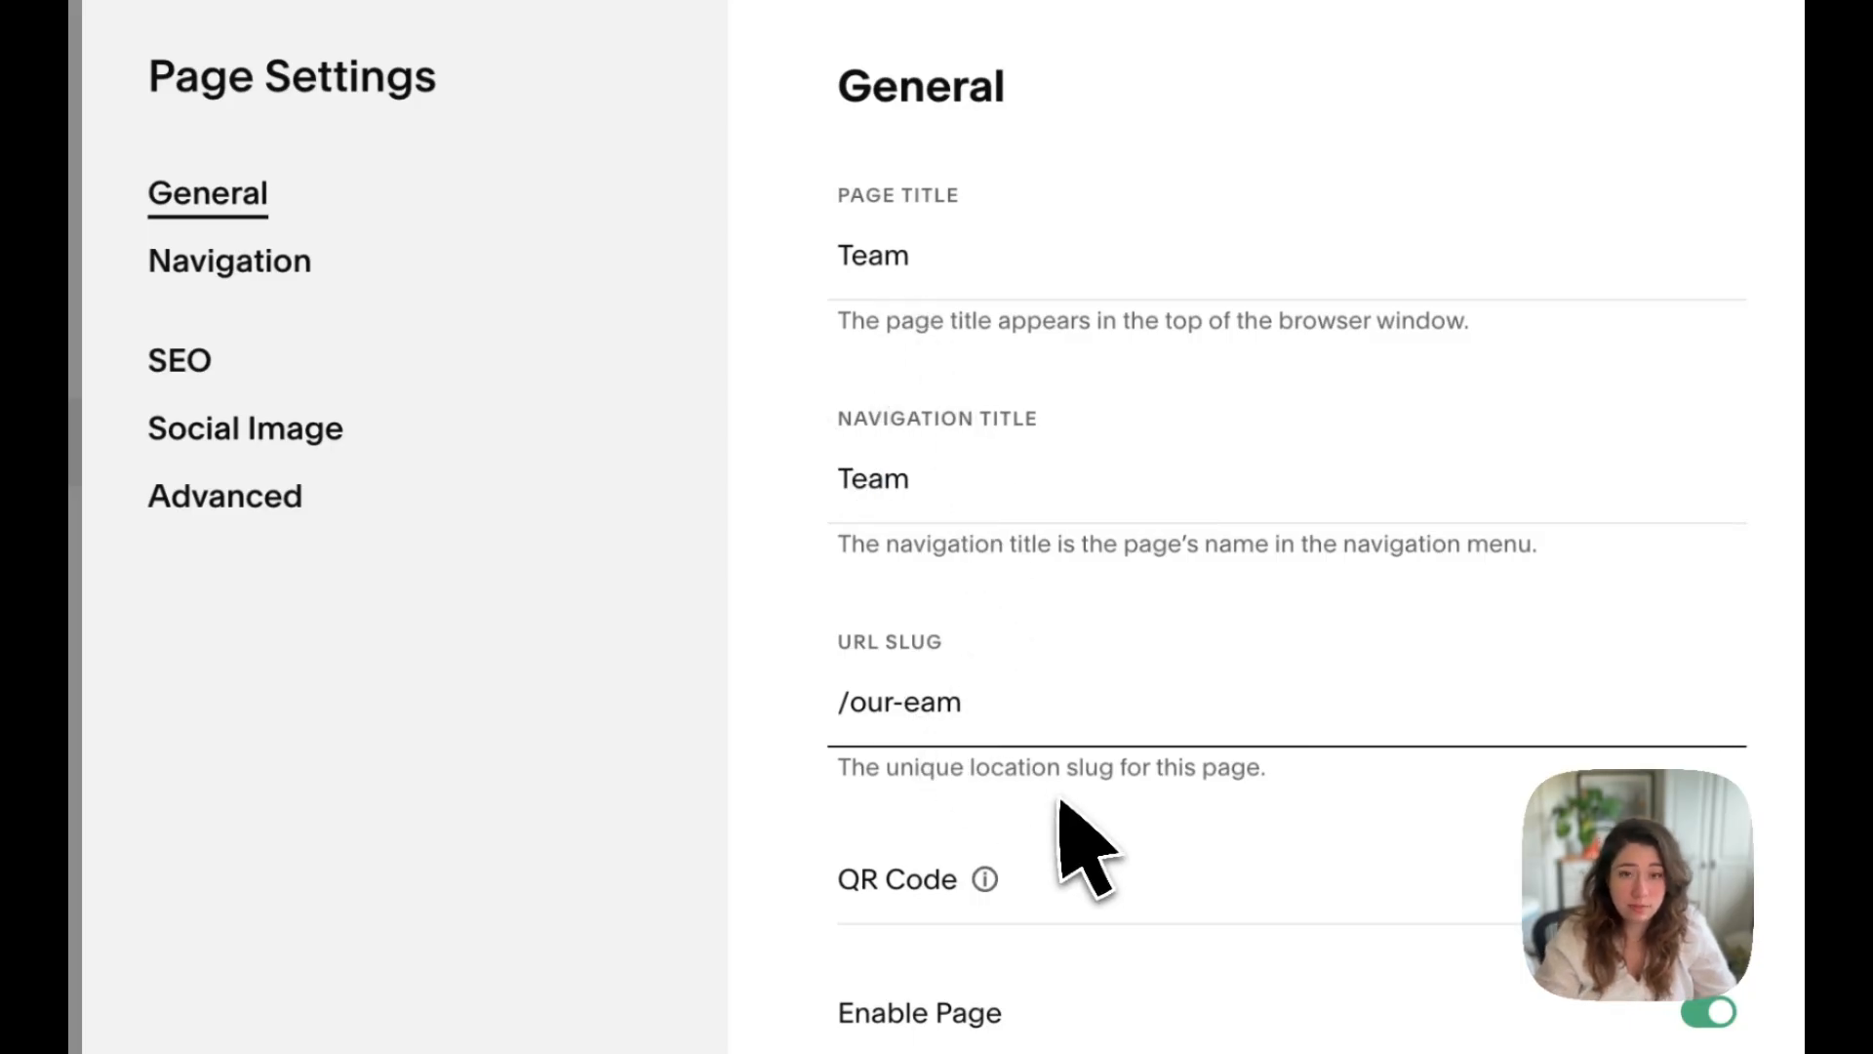
{"action": "key", "text": "BackSpace"}
{"action": "key", "text": "BackSpace"}
{"action": "key", "text": "BackSpace"}
{"action": "key", "text": "BackSpace"}
{"action": "type", "text": "t"}
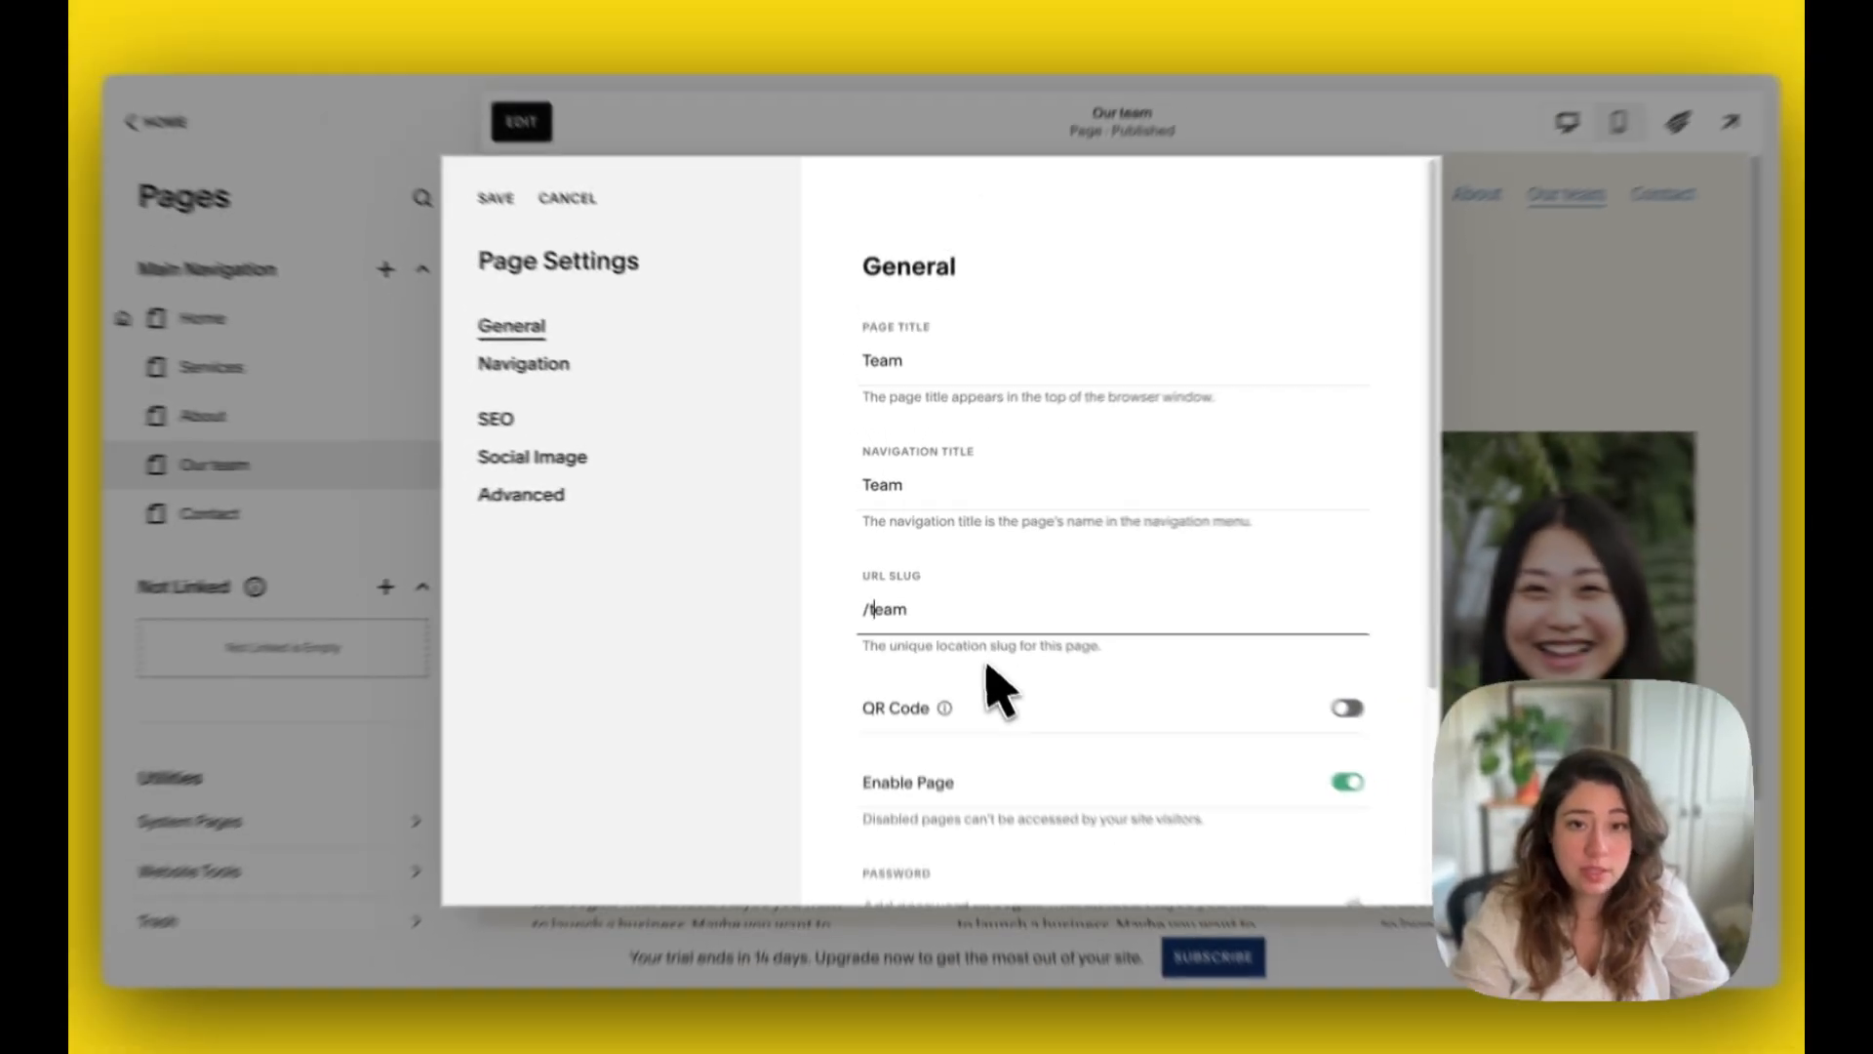
Step: Disable the page and enable it again, then look at the page password option in the general settings
{"action": "scroll", "coordinate": [1136, 580], "scroll_direction": "down", "scroll_amount": 1}
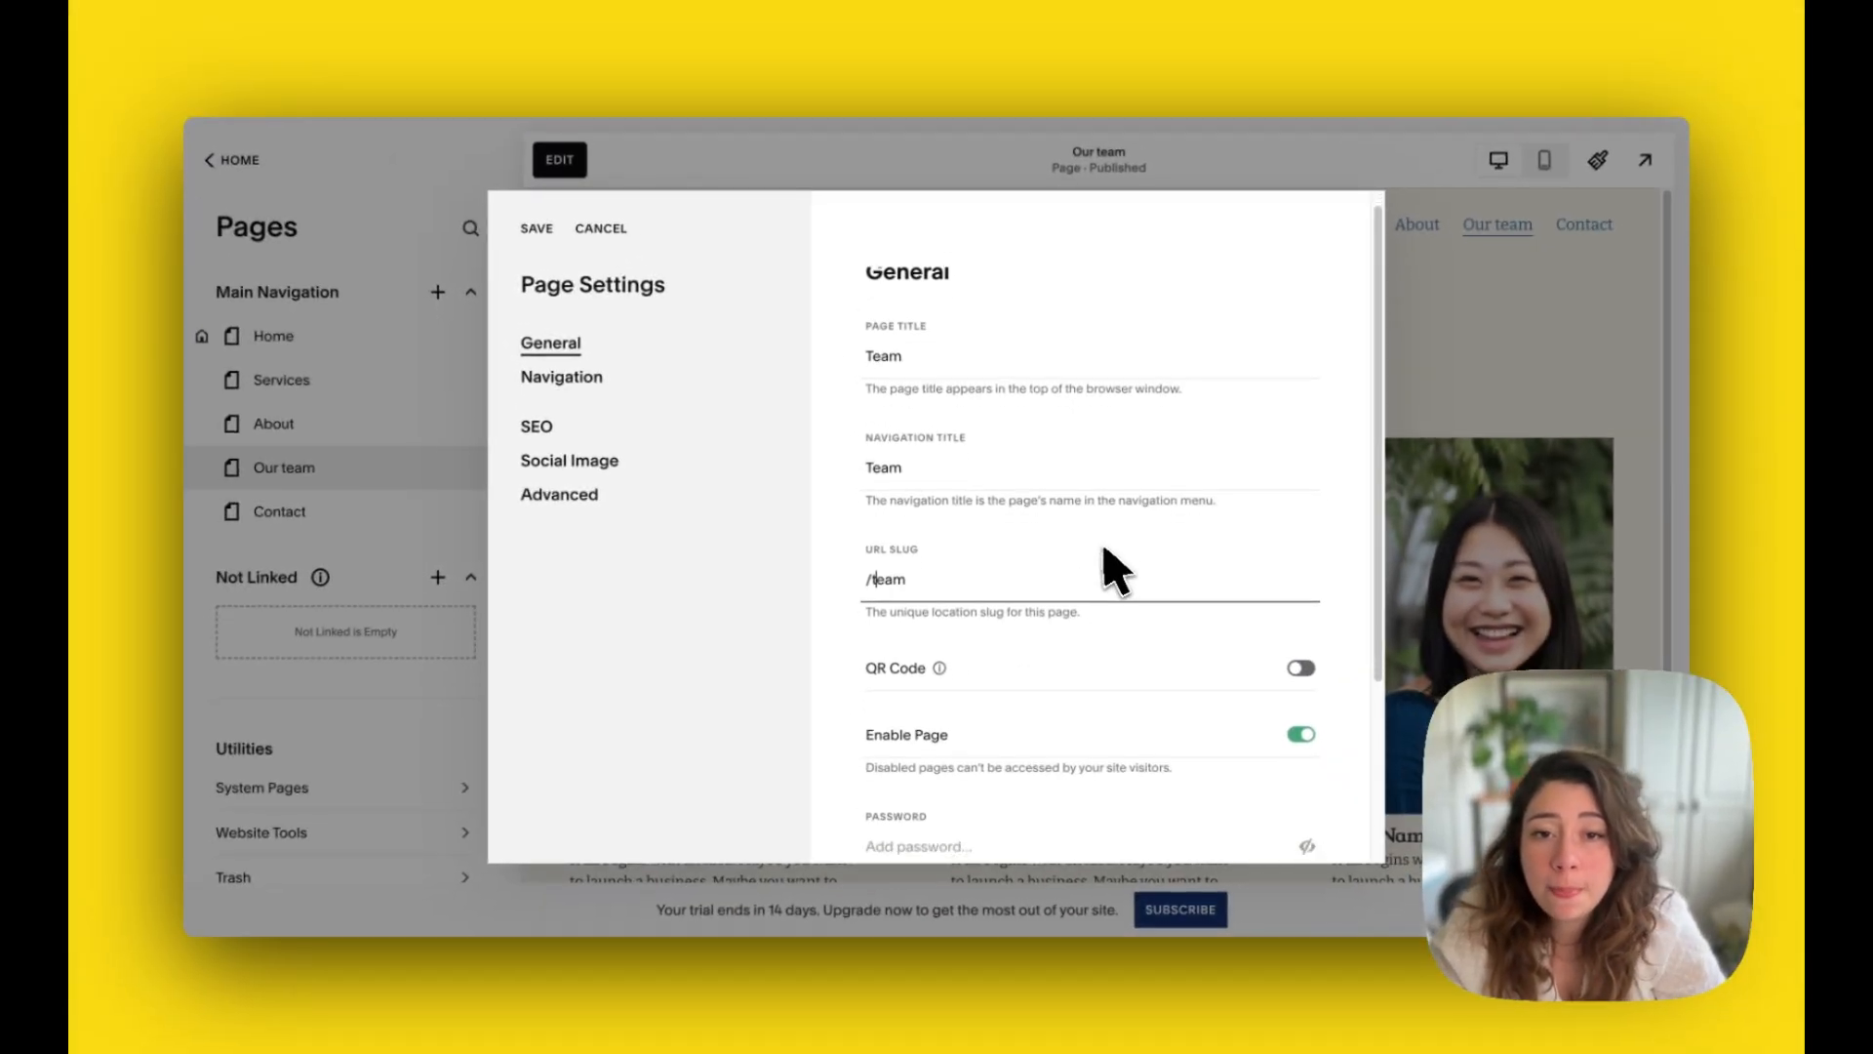
{"action": "scroll", "coordinate": [1117, 571], "scroll_direction": "down", "scroll_amount": 1}
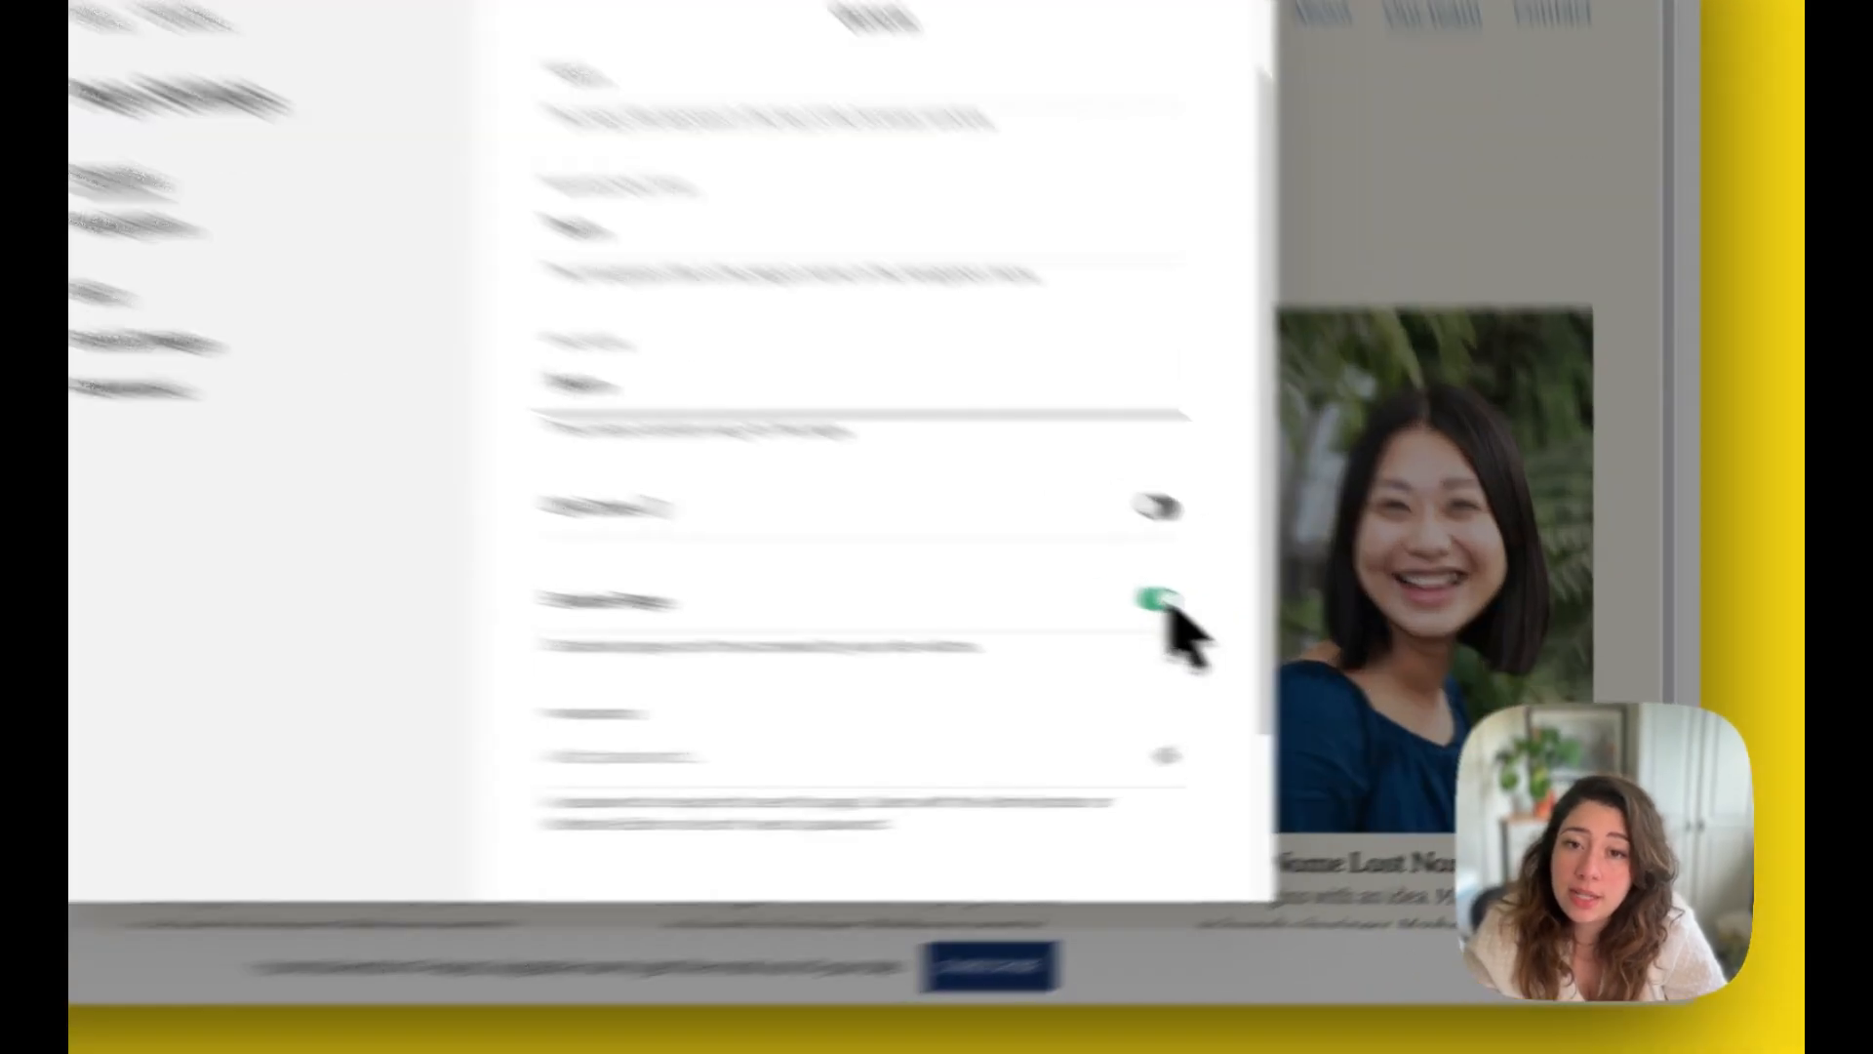
{"action": "left_click", "coordinate": [1300, 648]}
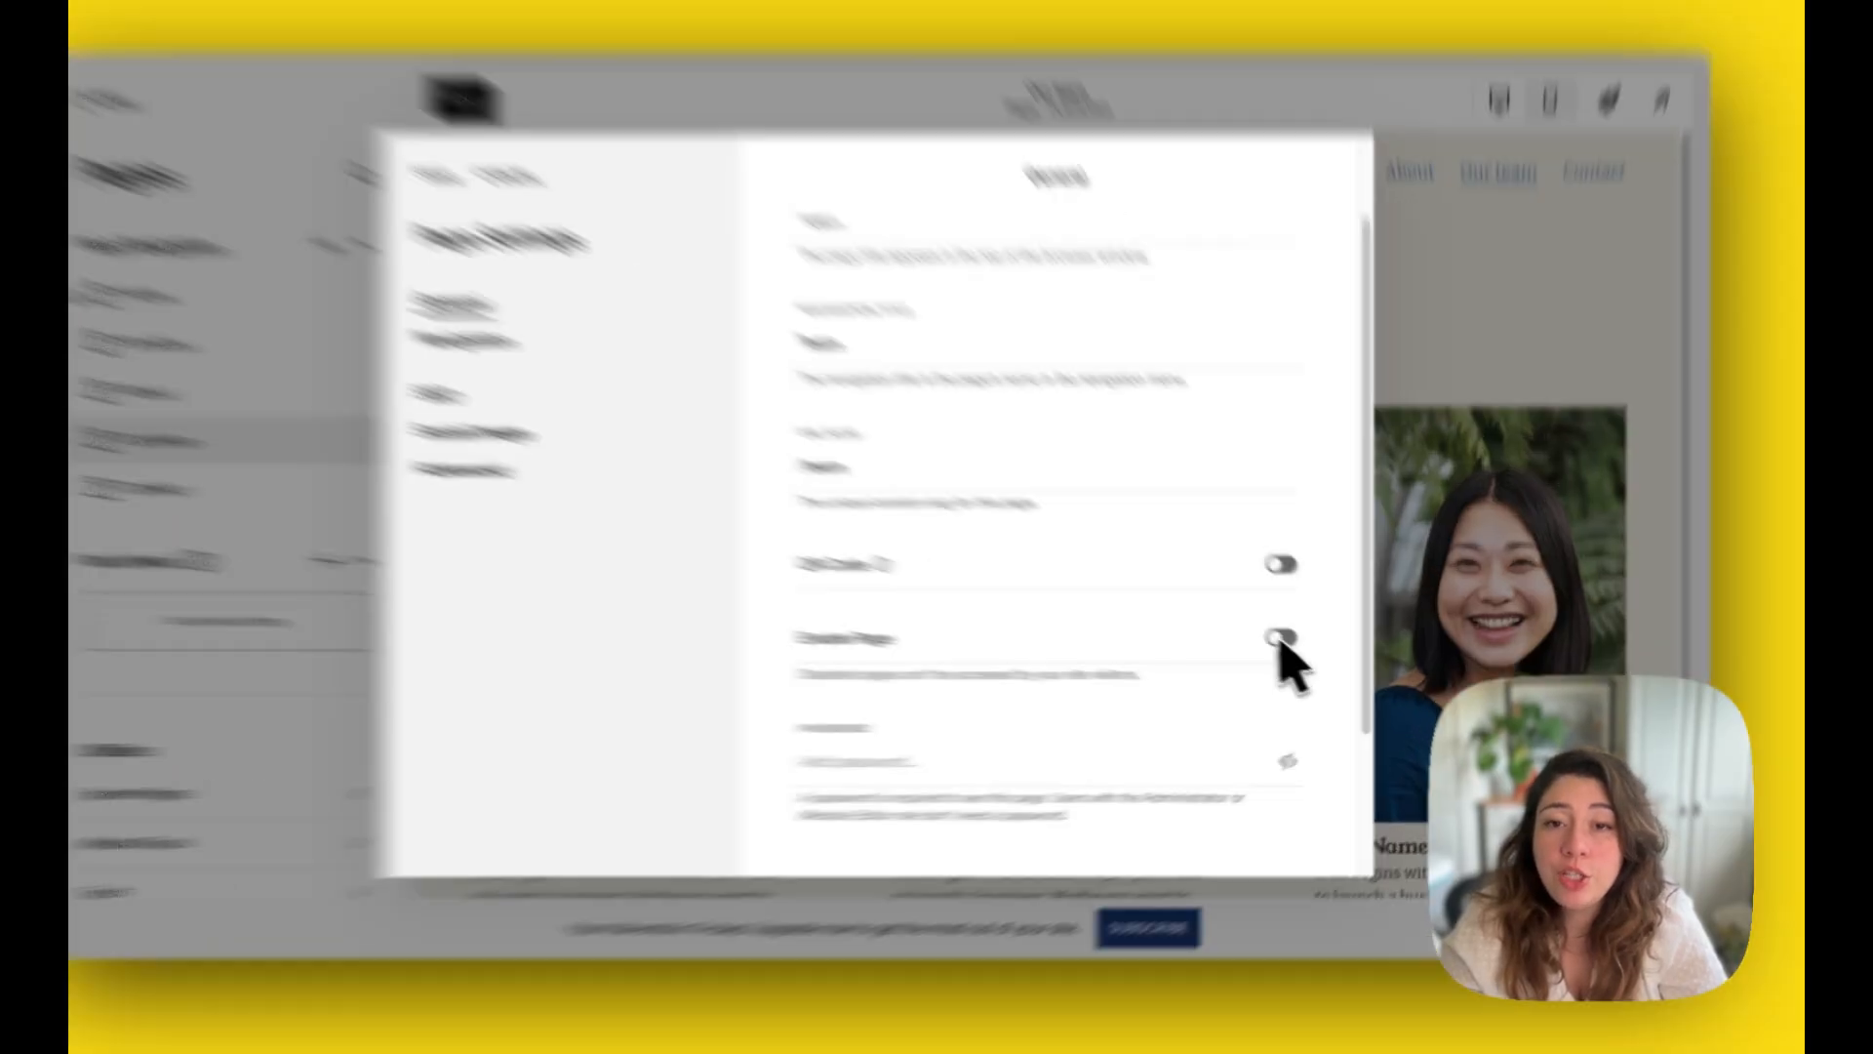
{"action": "left_click", "coordinate": [1301, 648]}
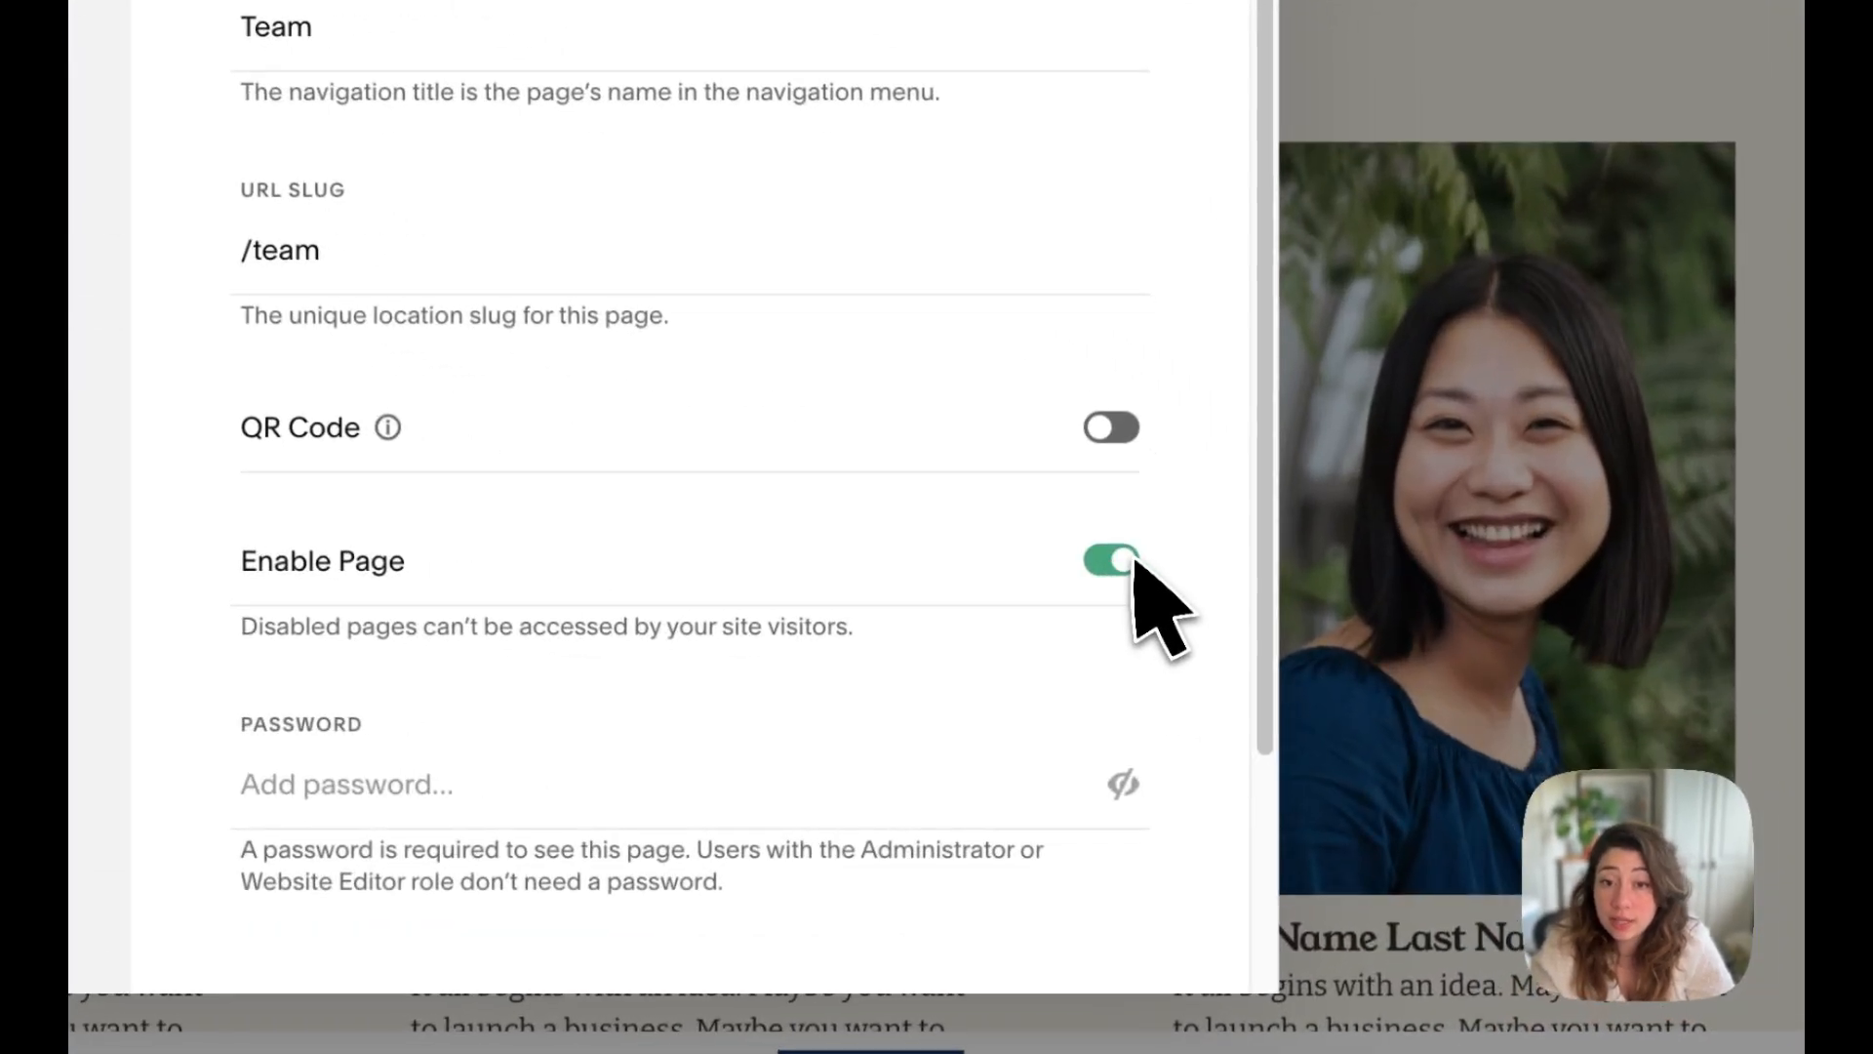
{"action": "scroll", "coordinate": [1138, 605], "scroll_direction": "down", "scroll_amount": 3}
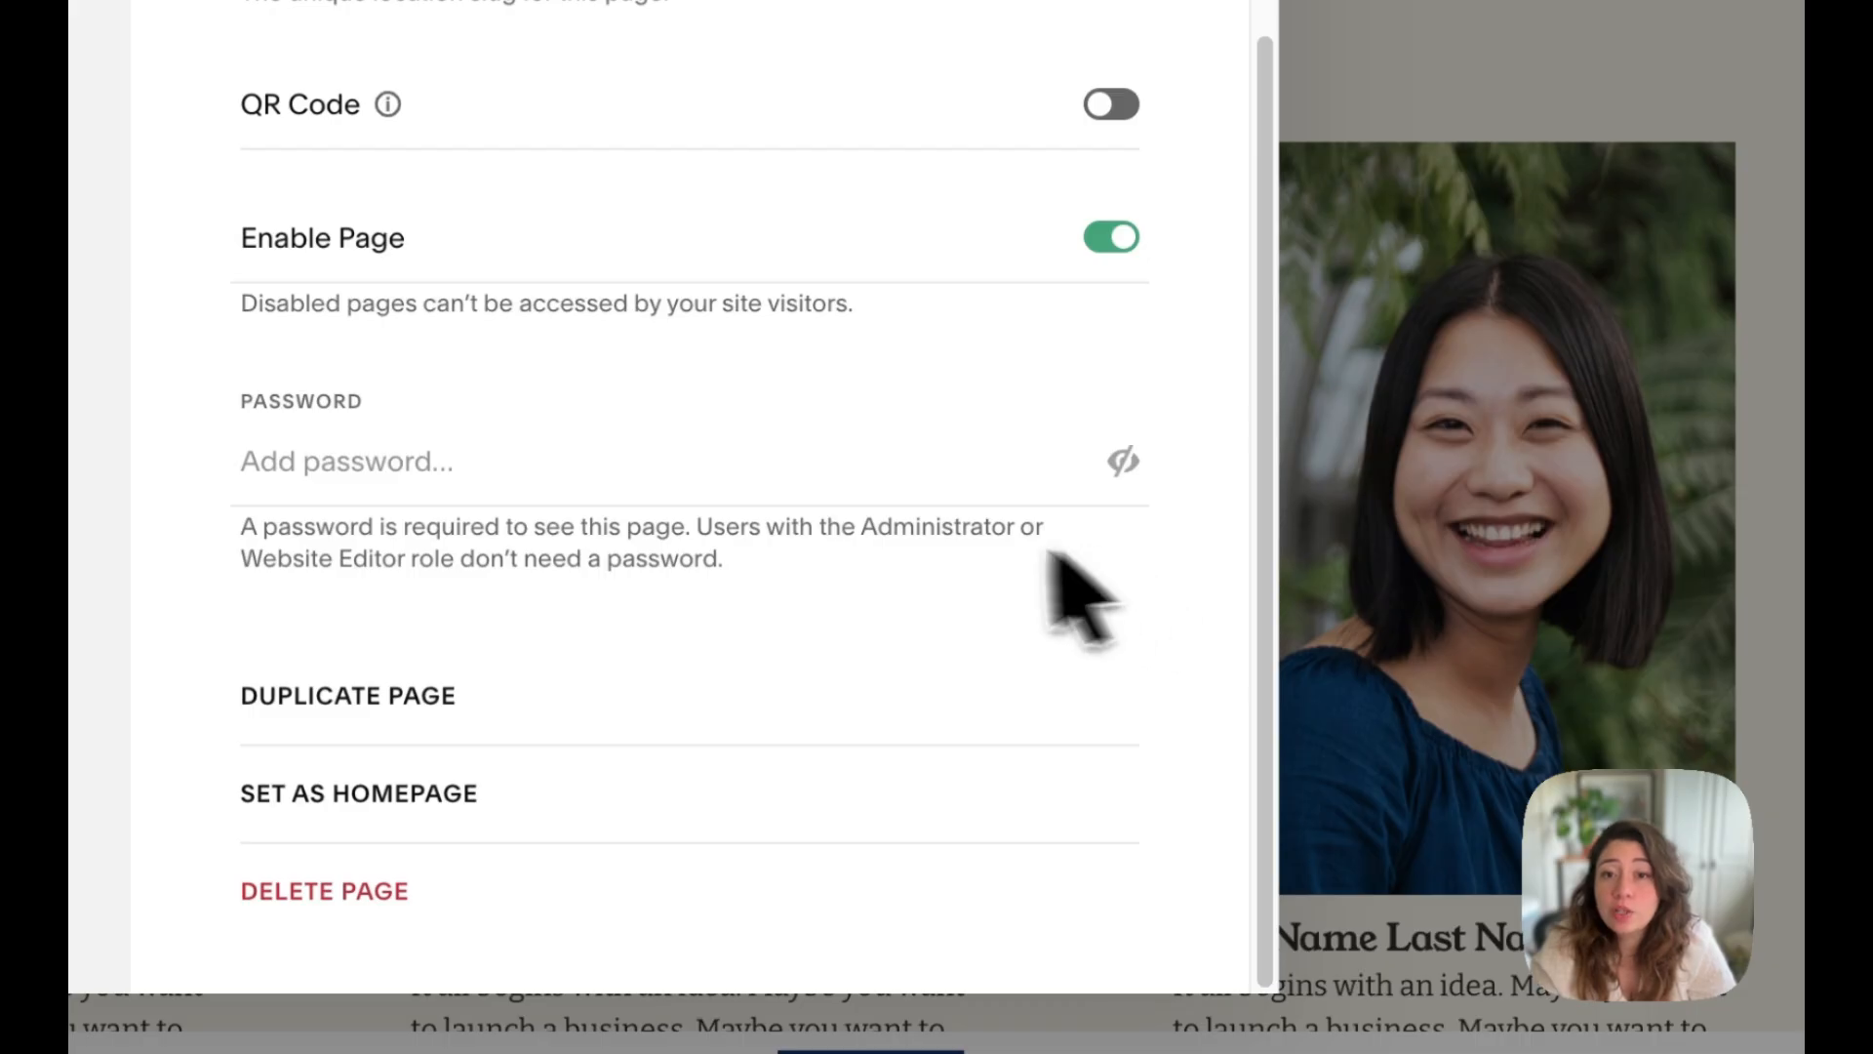
{"action": "left_click", "coordinate": [744, 496]}
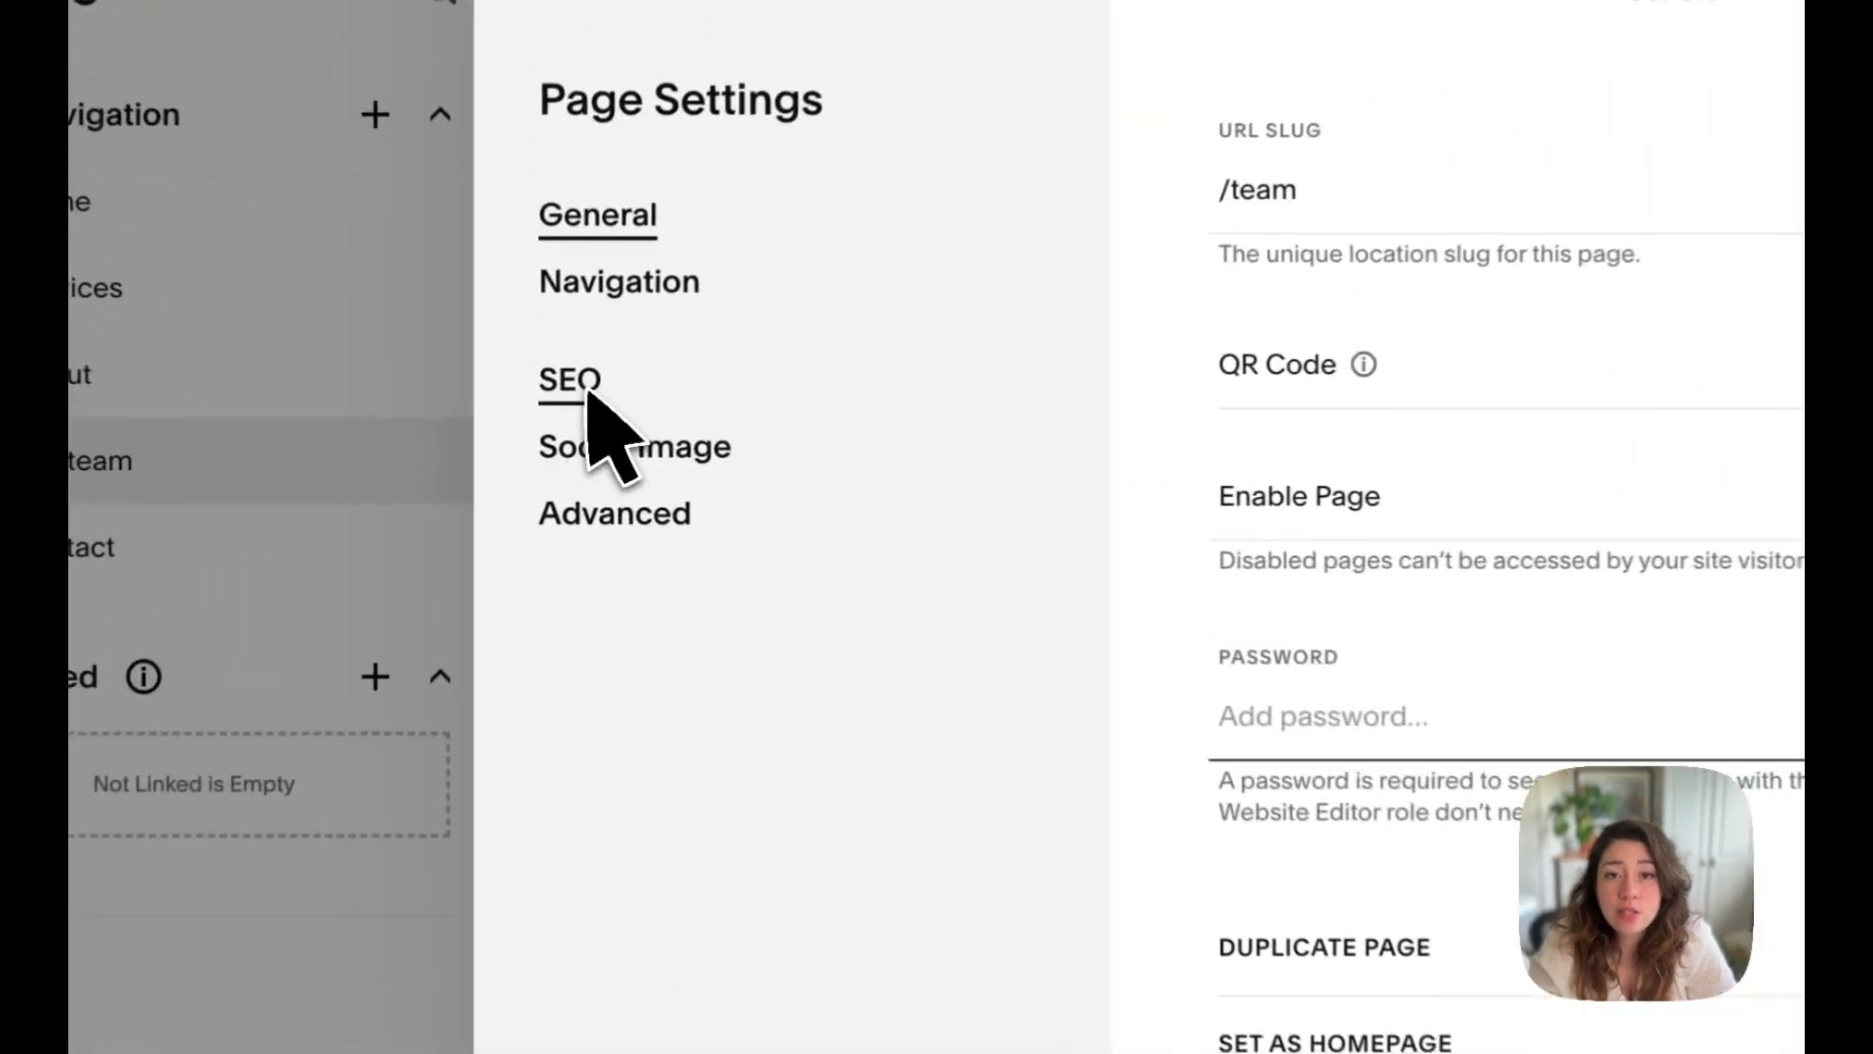
Step: Set the SEO title of the team page to "Team"
{"action": "left_click", "coordinate": [586, 389]}
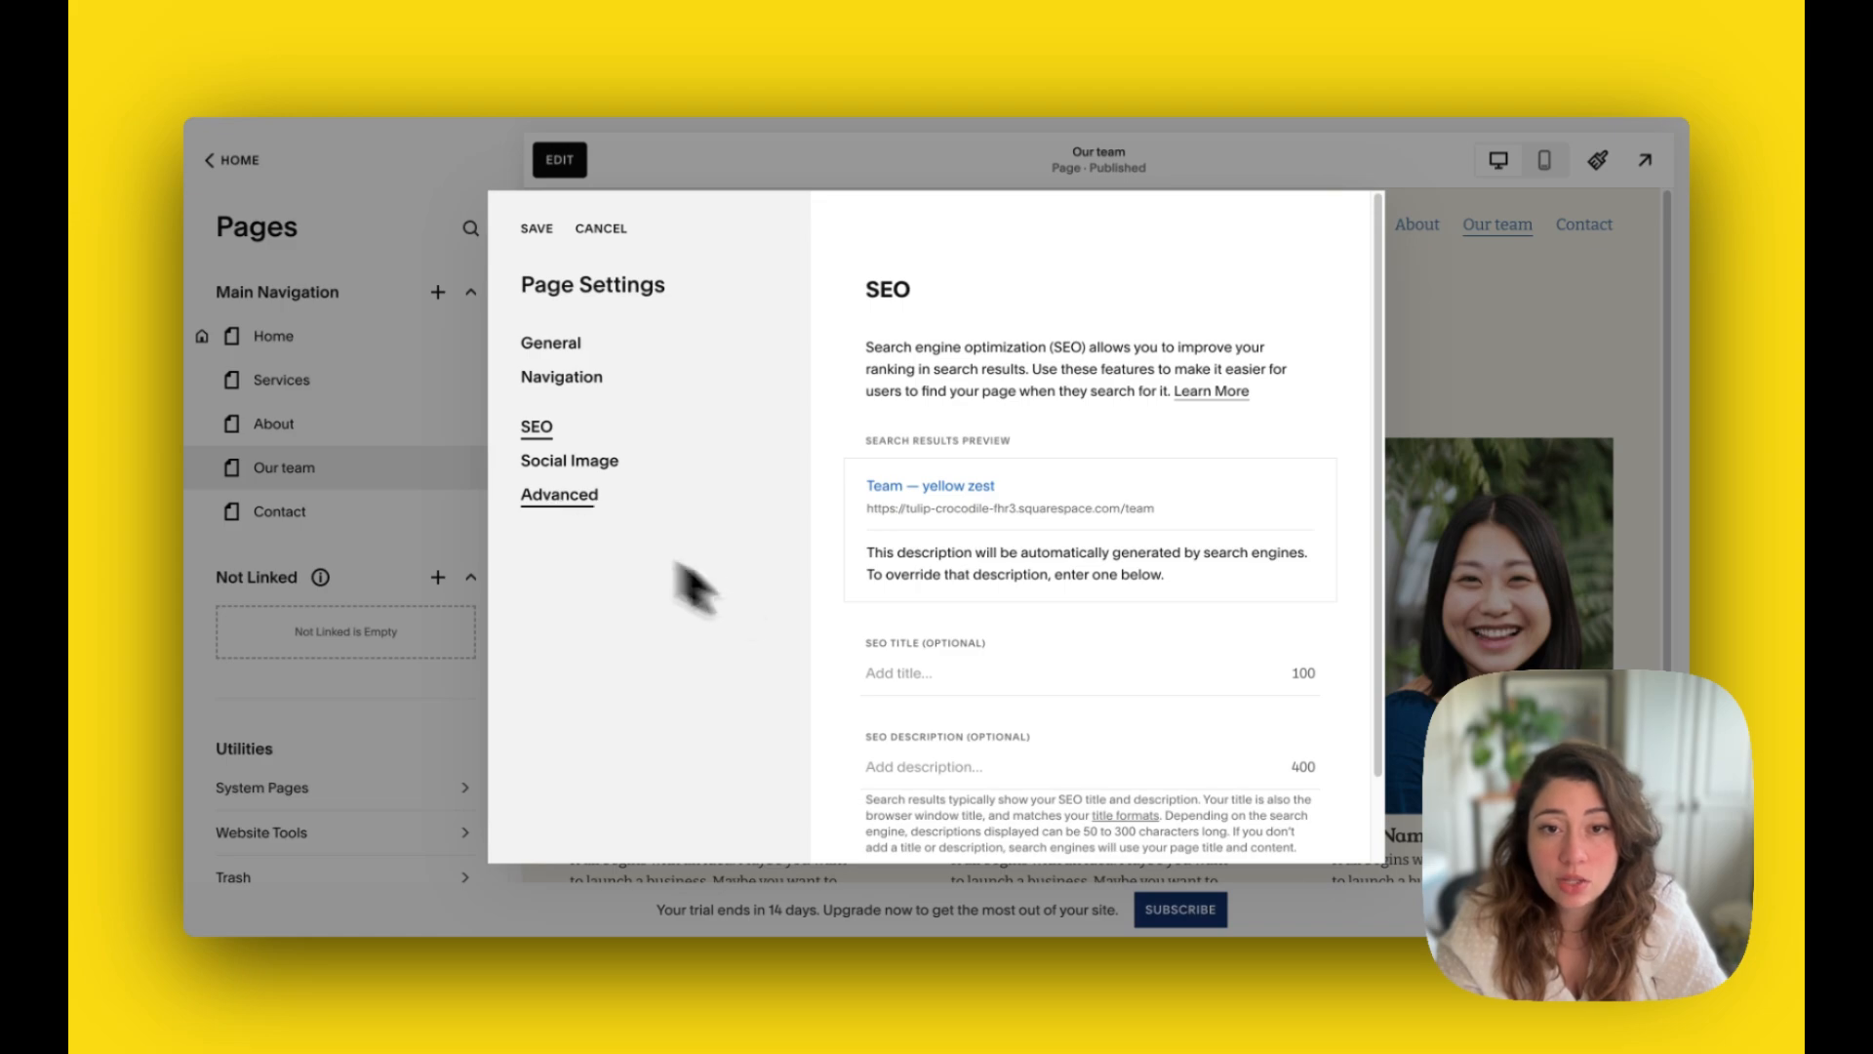
{"action": "left_click", "coordinate": [940, 675]}
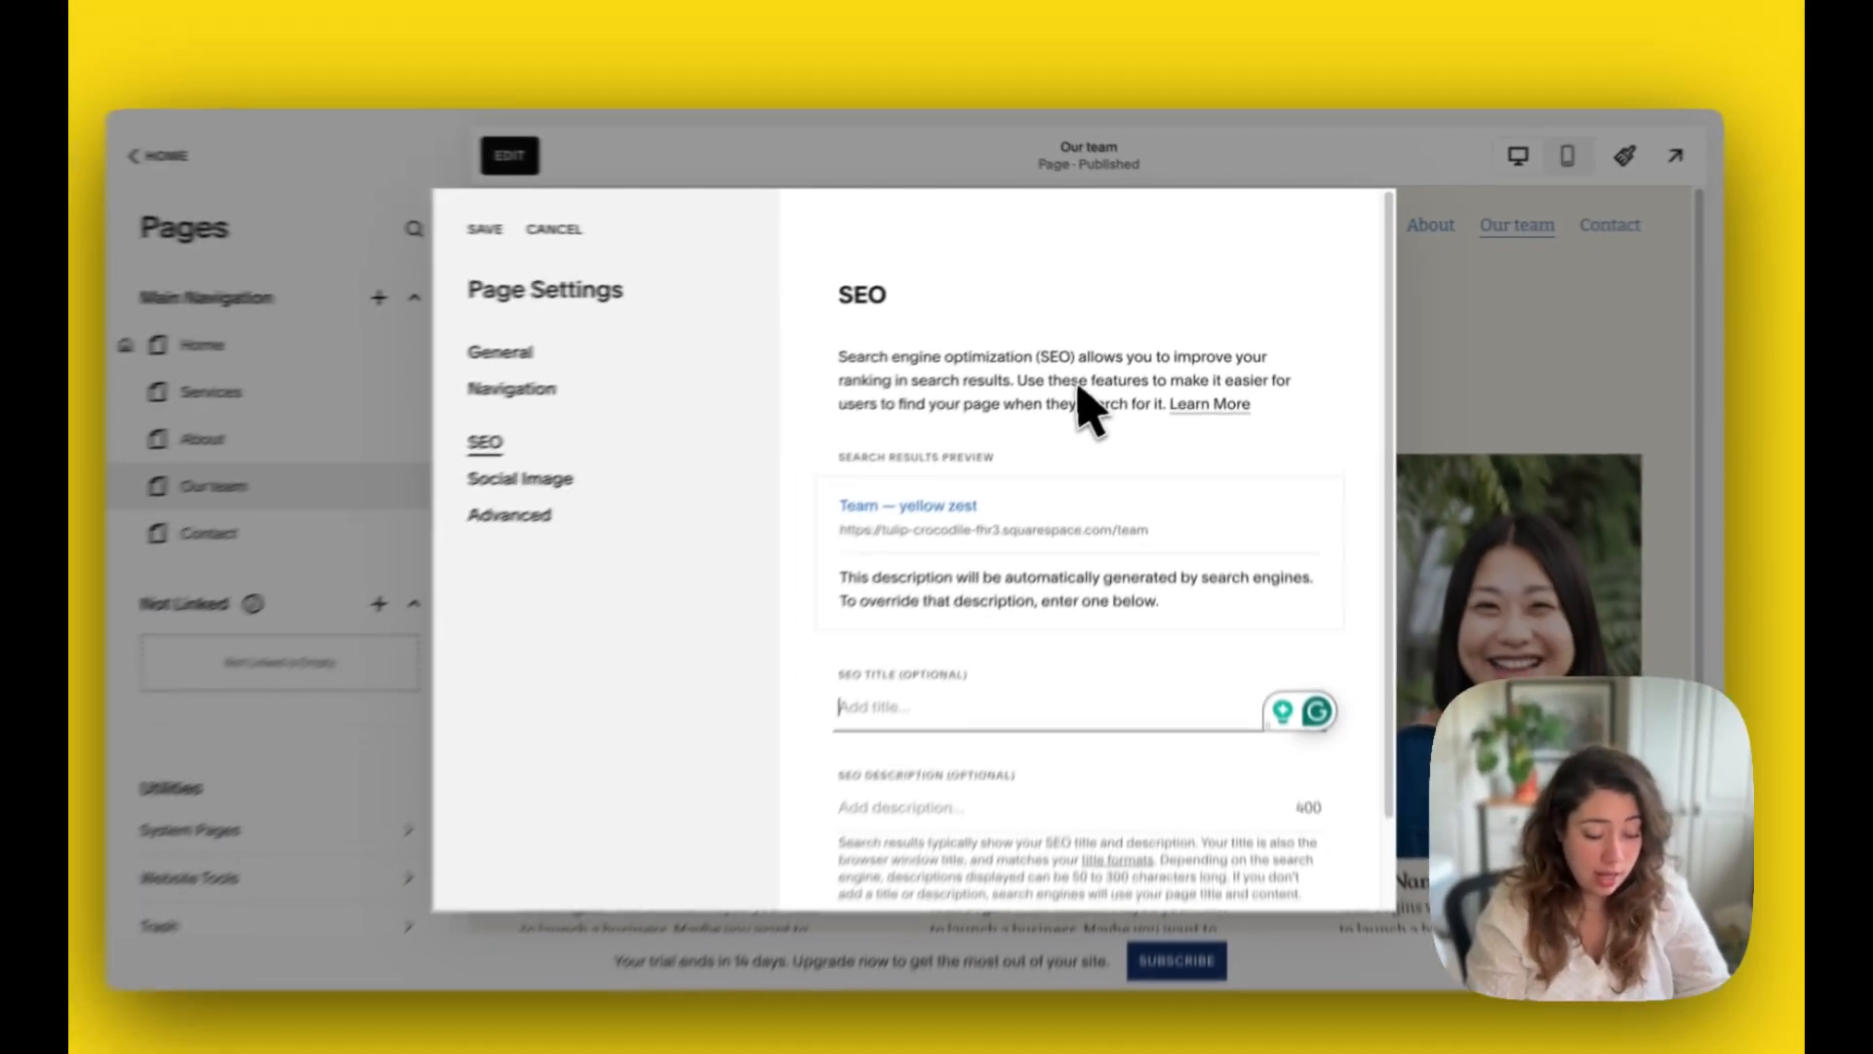
{"action": "type", "text": "T"}
{"action": "key", "text": "BackSpace"}
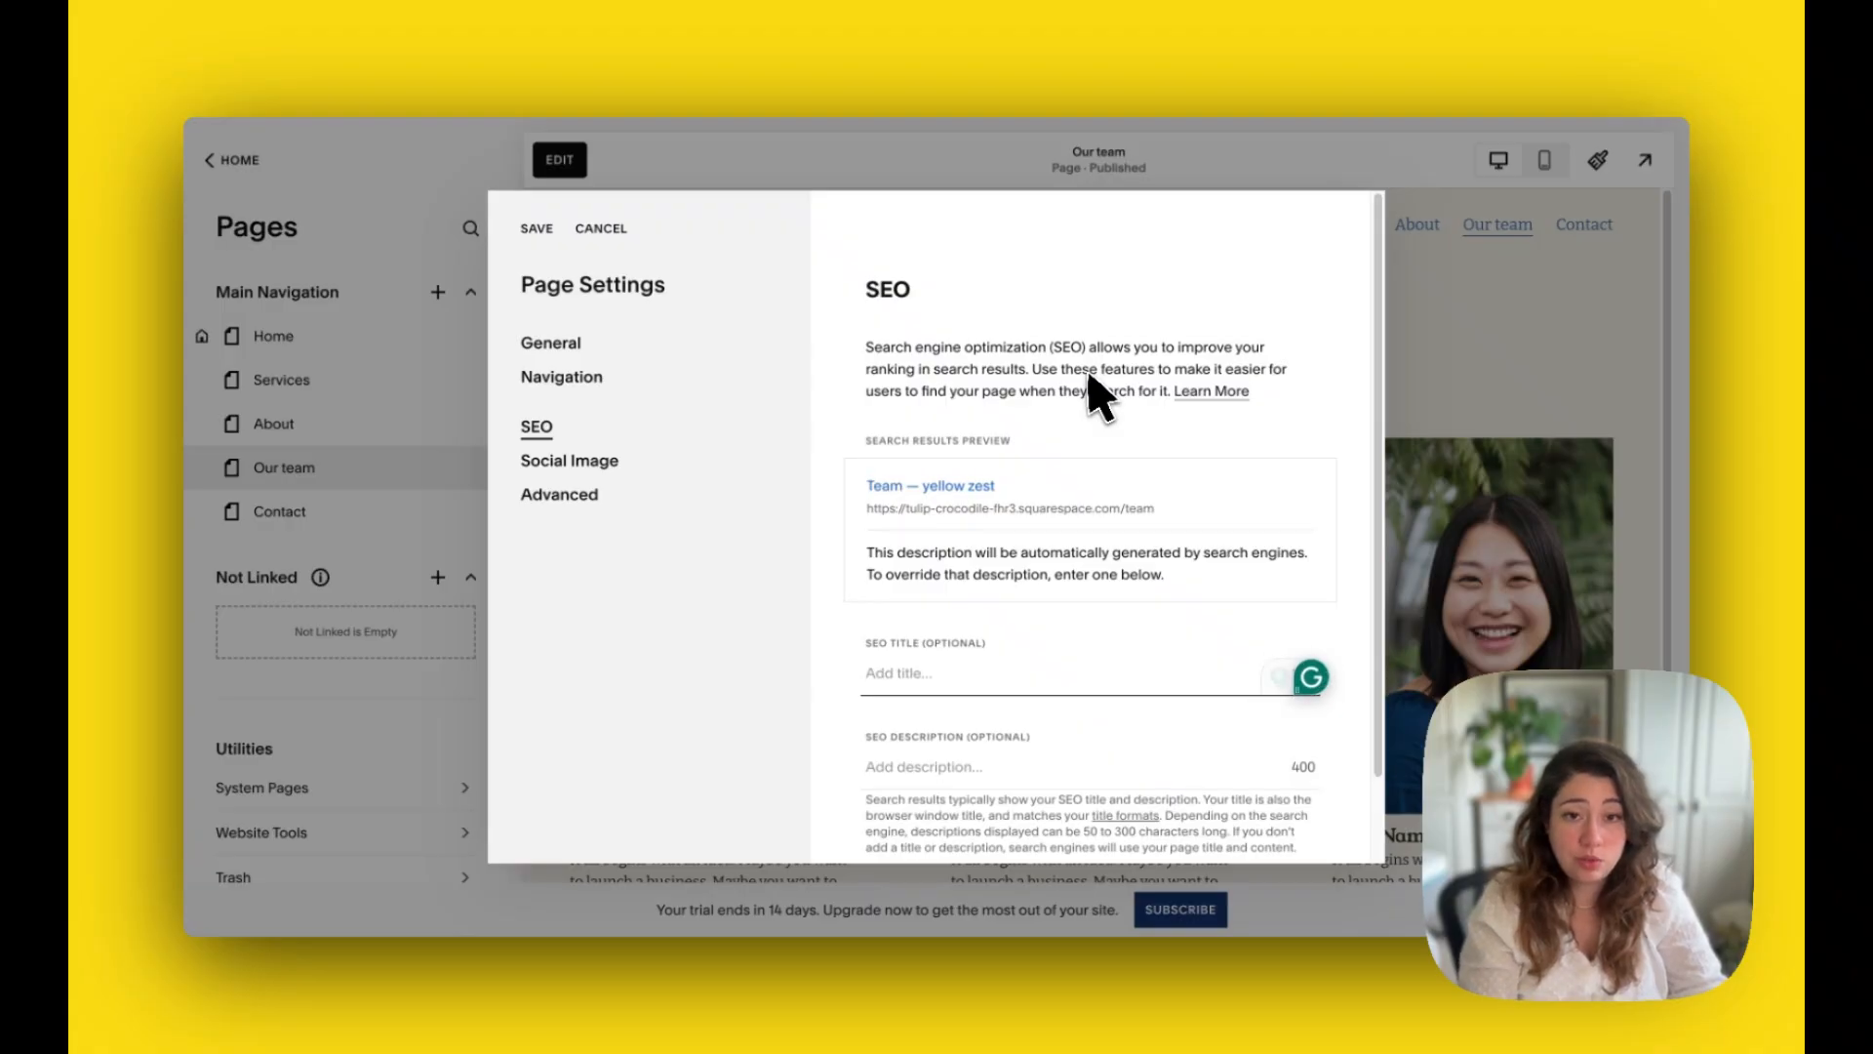
{"action": "type", "text": "Te"}
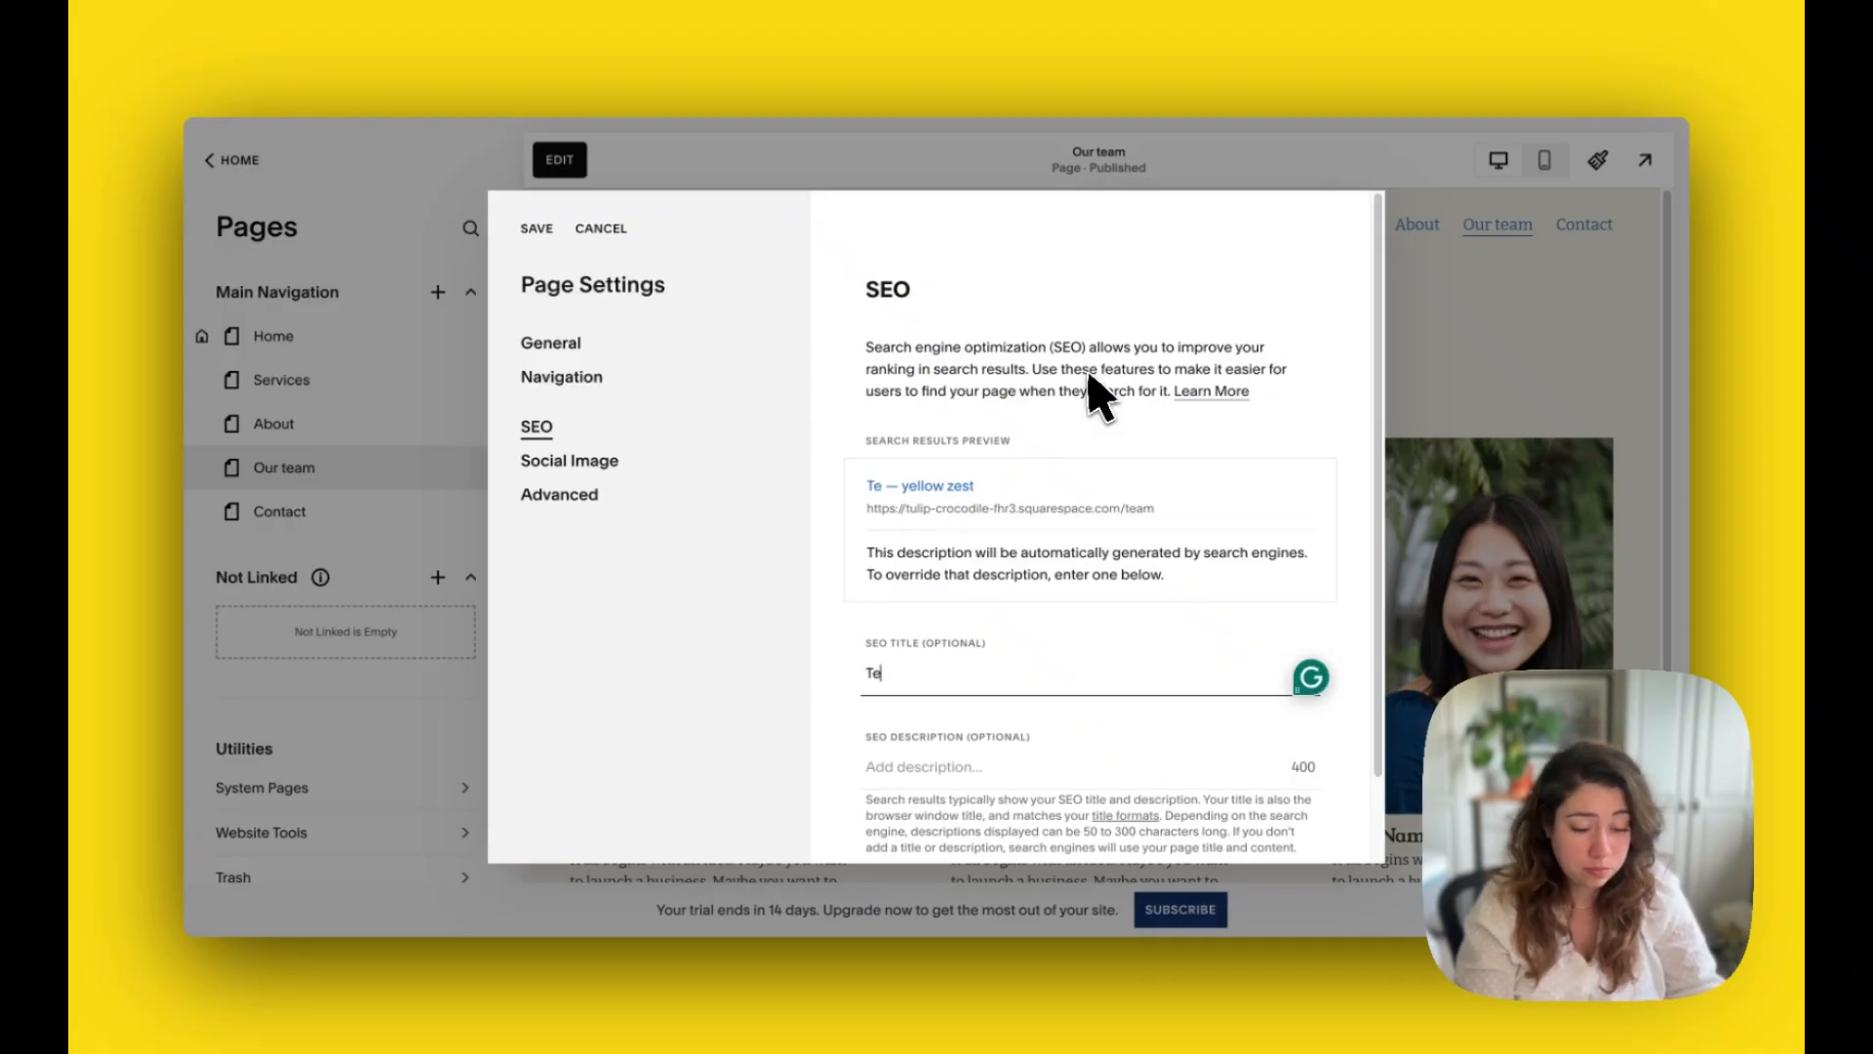
{"action": "type", "text": "am"}
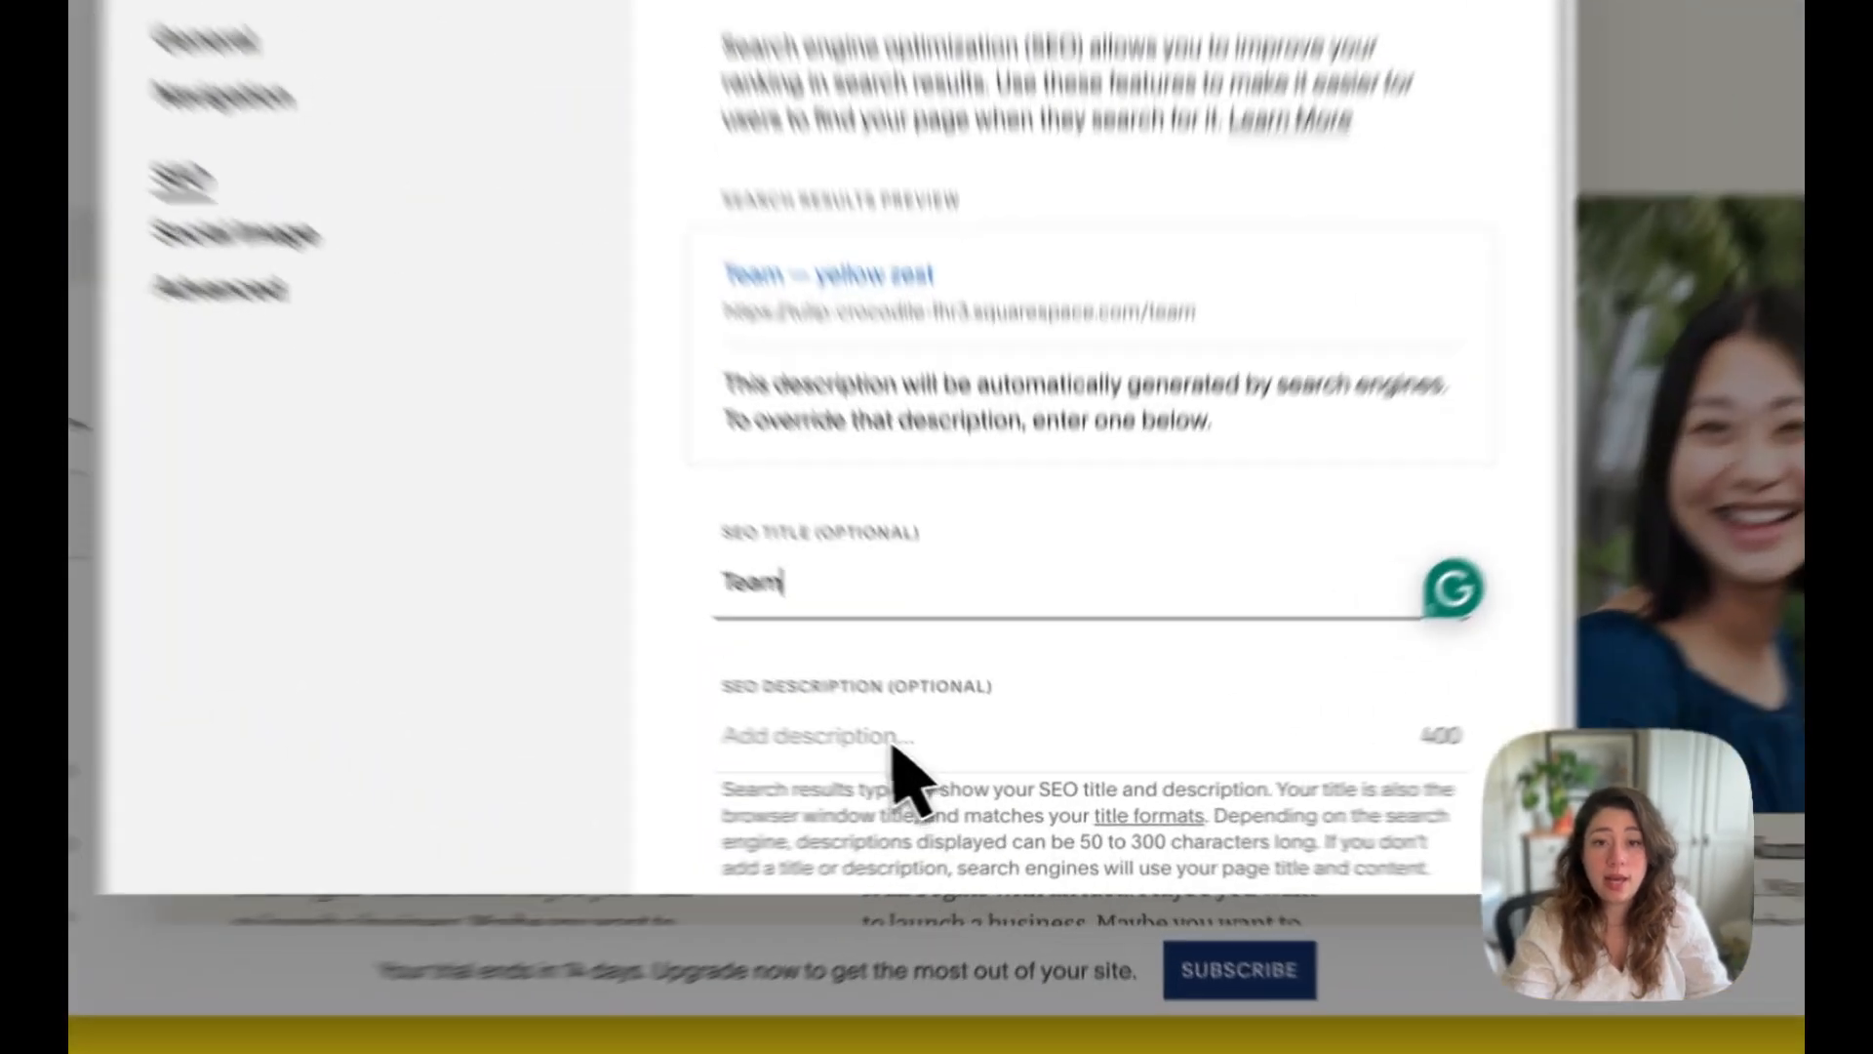
Step: Enter the SEO description "Yellow zest's team is full of creative people and talented based in Belfast"
{"action": "left_click", "coordinate": [892, 742]}
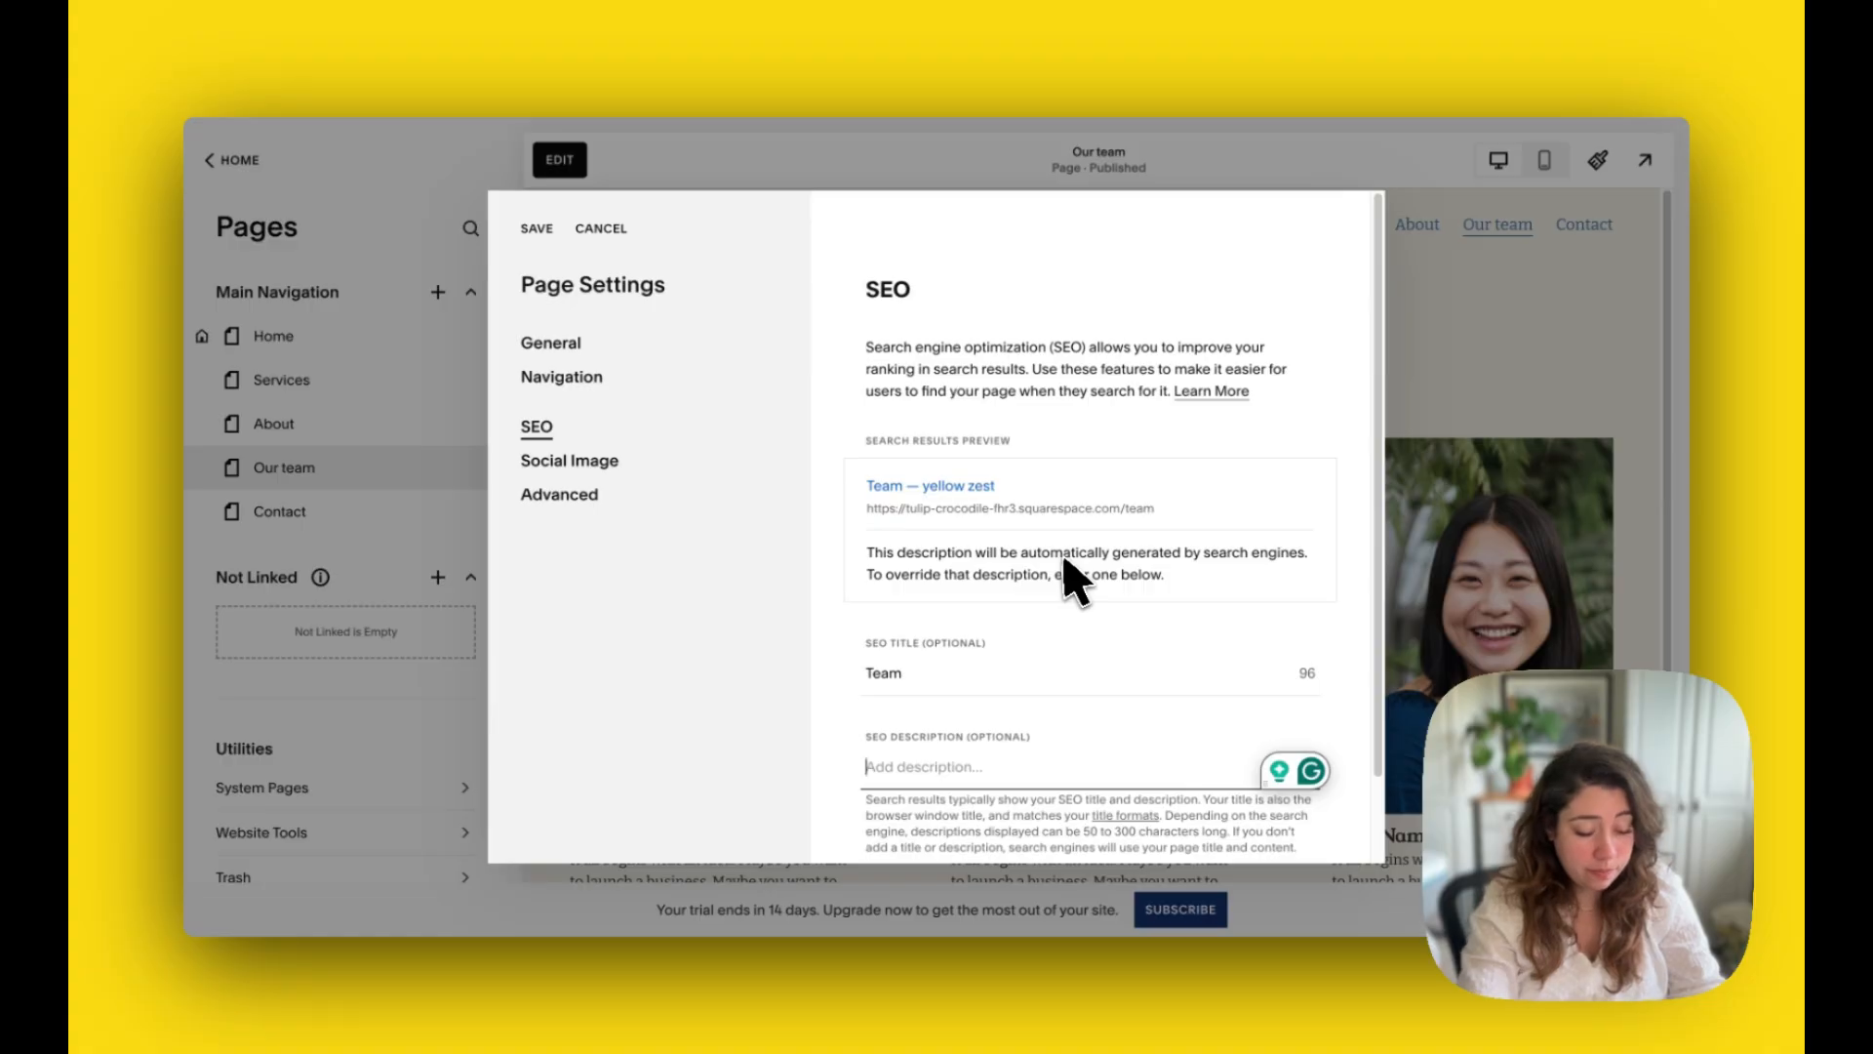
{"action": "type", "text": "Yellow ze"}
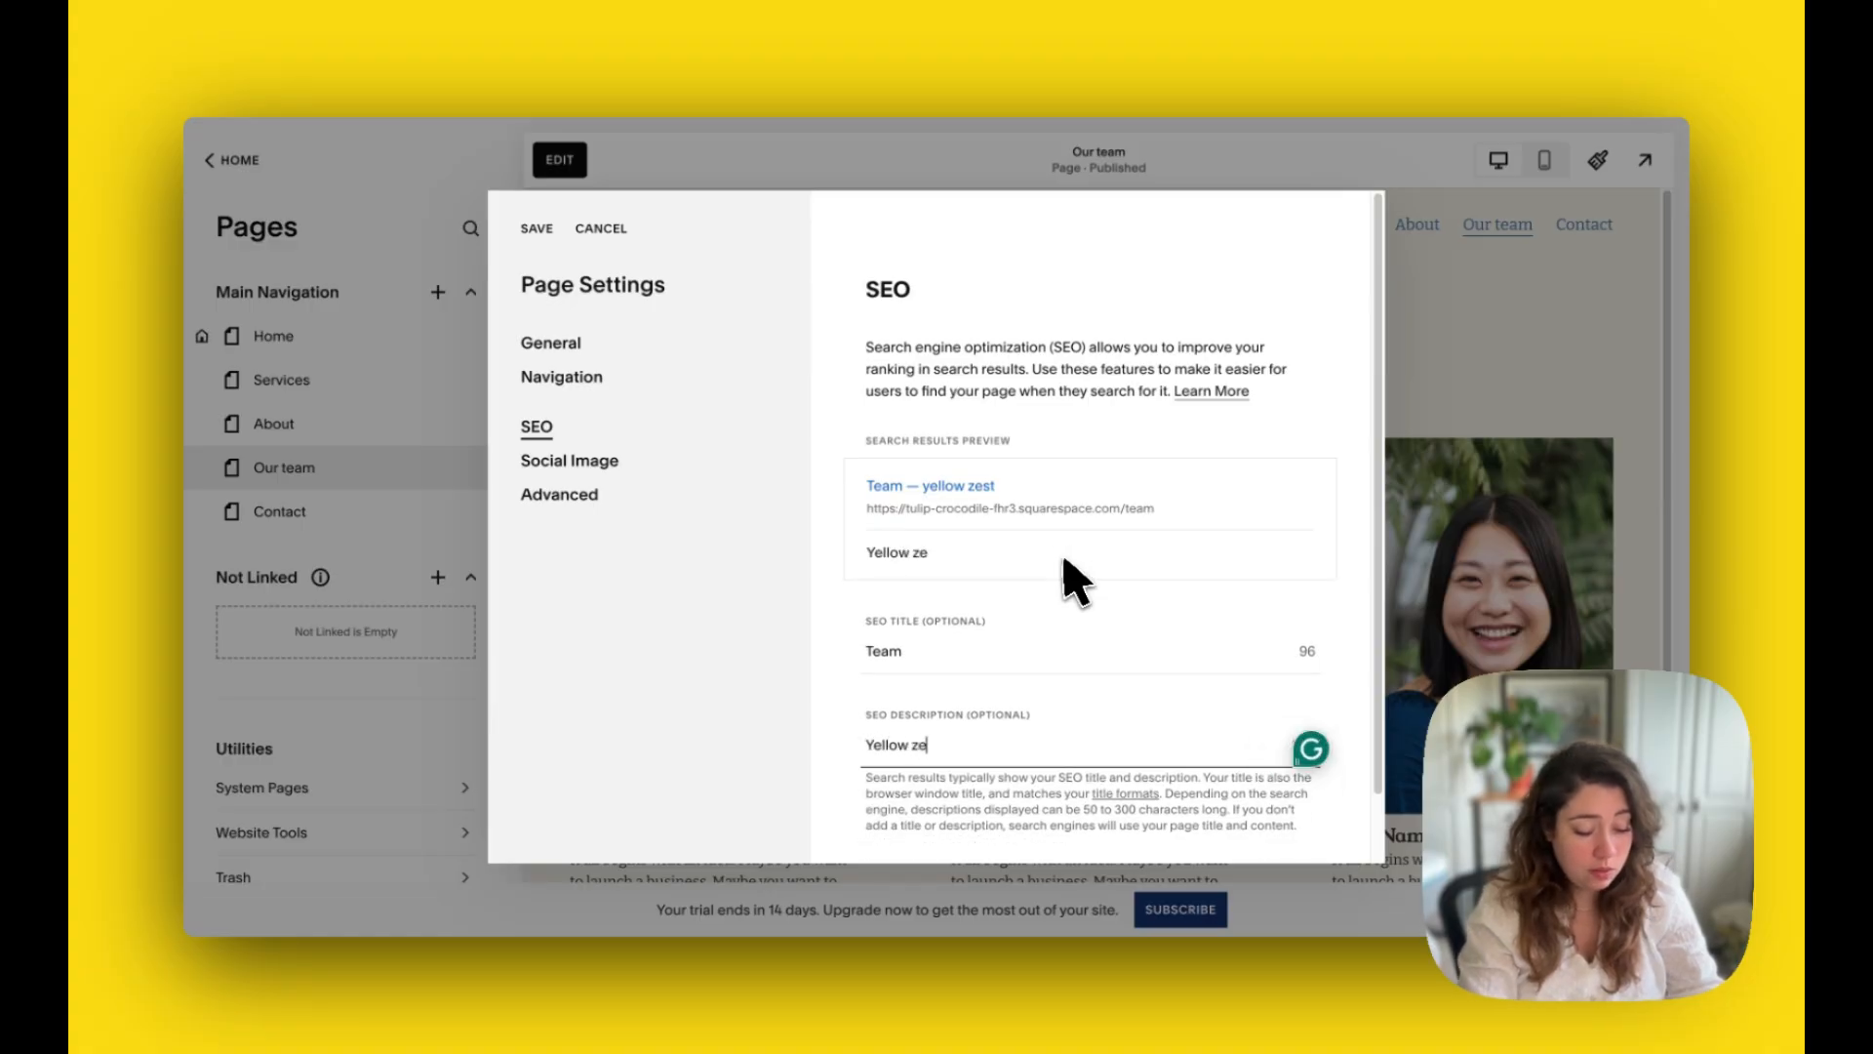
{"action": "type", "text": "st's team i"}
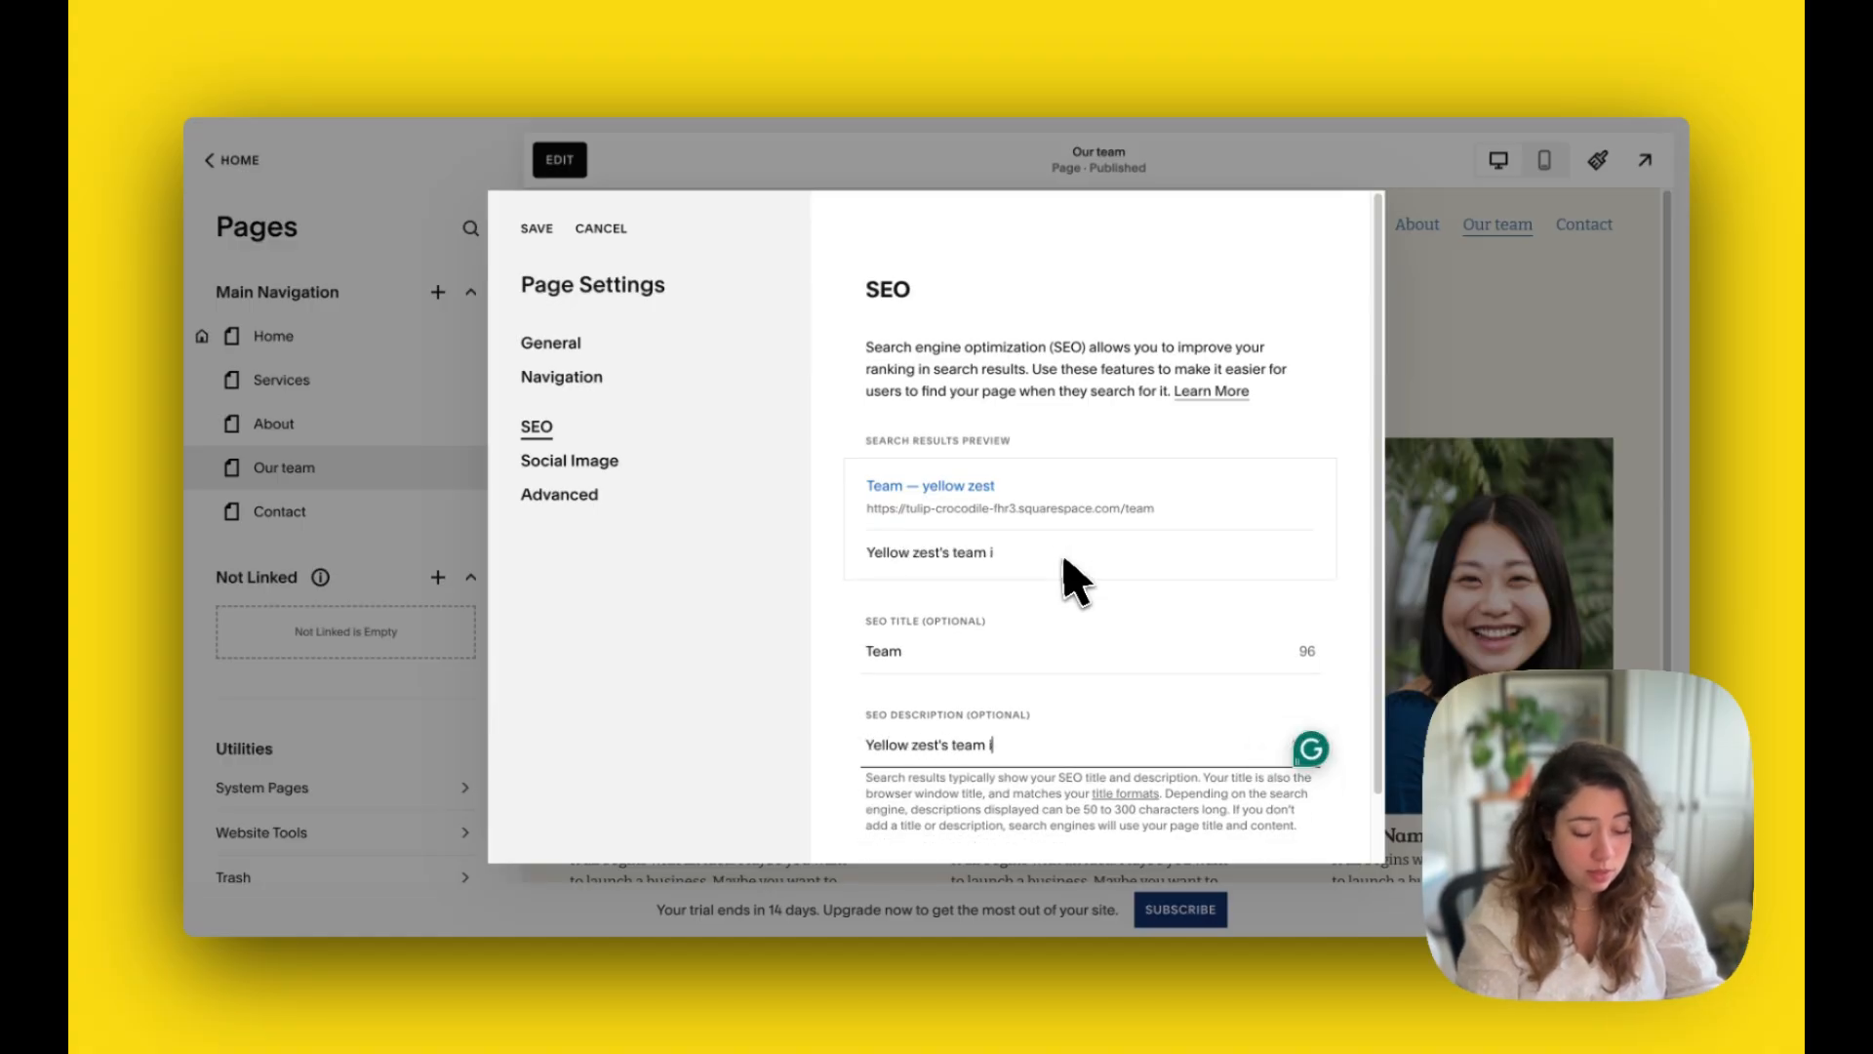
{"action": "type", "text": "s full of cr"}
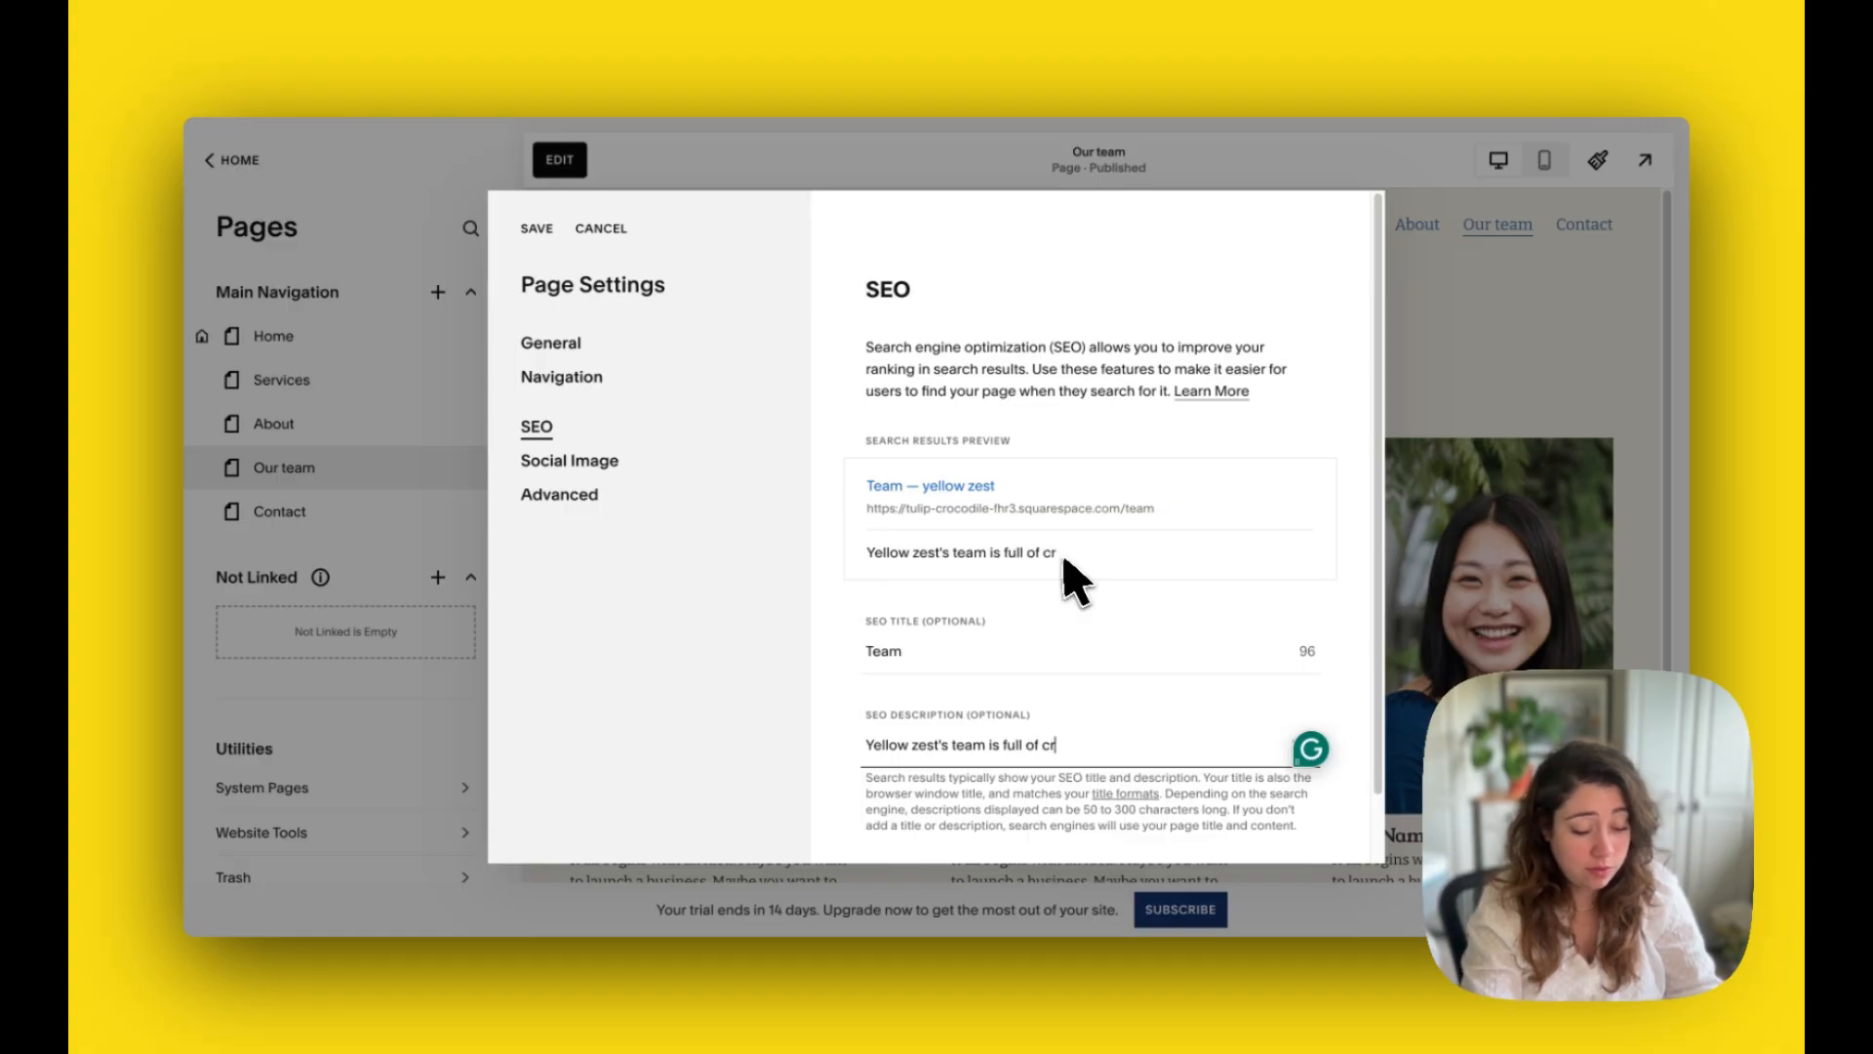
{"action": "type", "text": "eativ"}
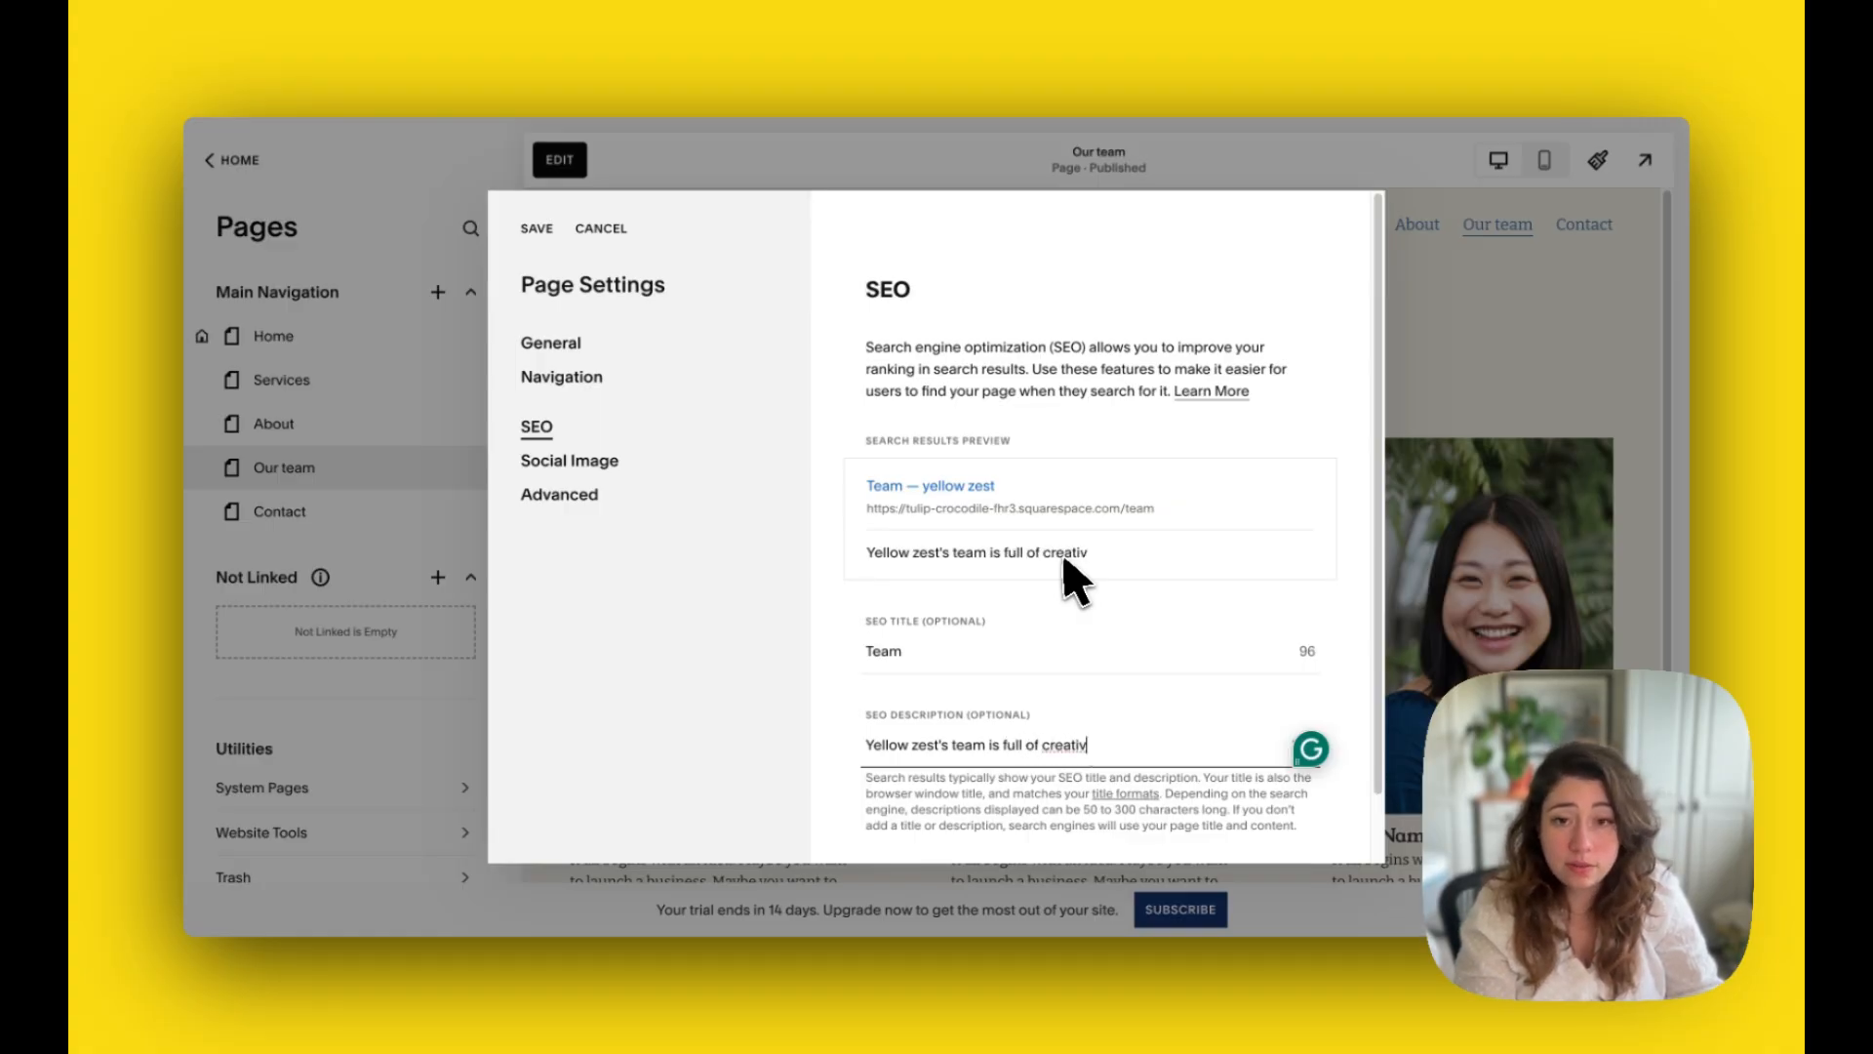
{"action": "type", "text": "e"}
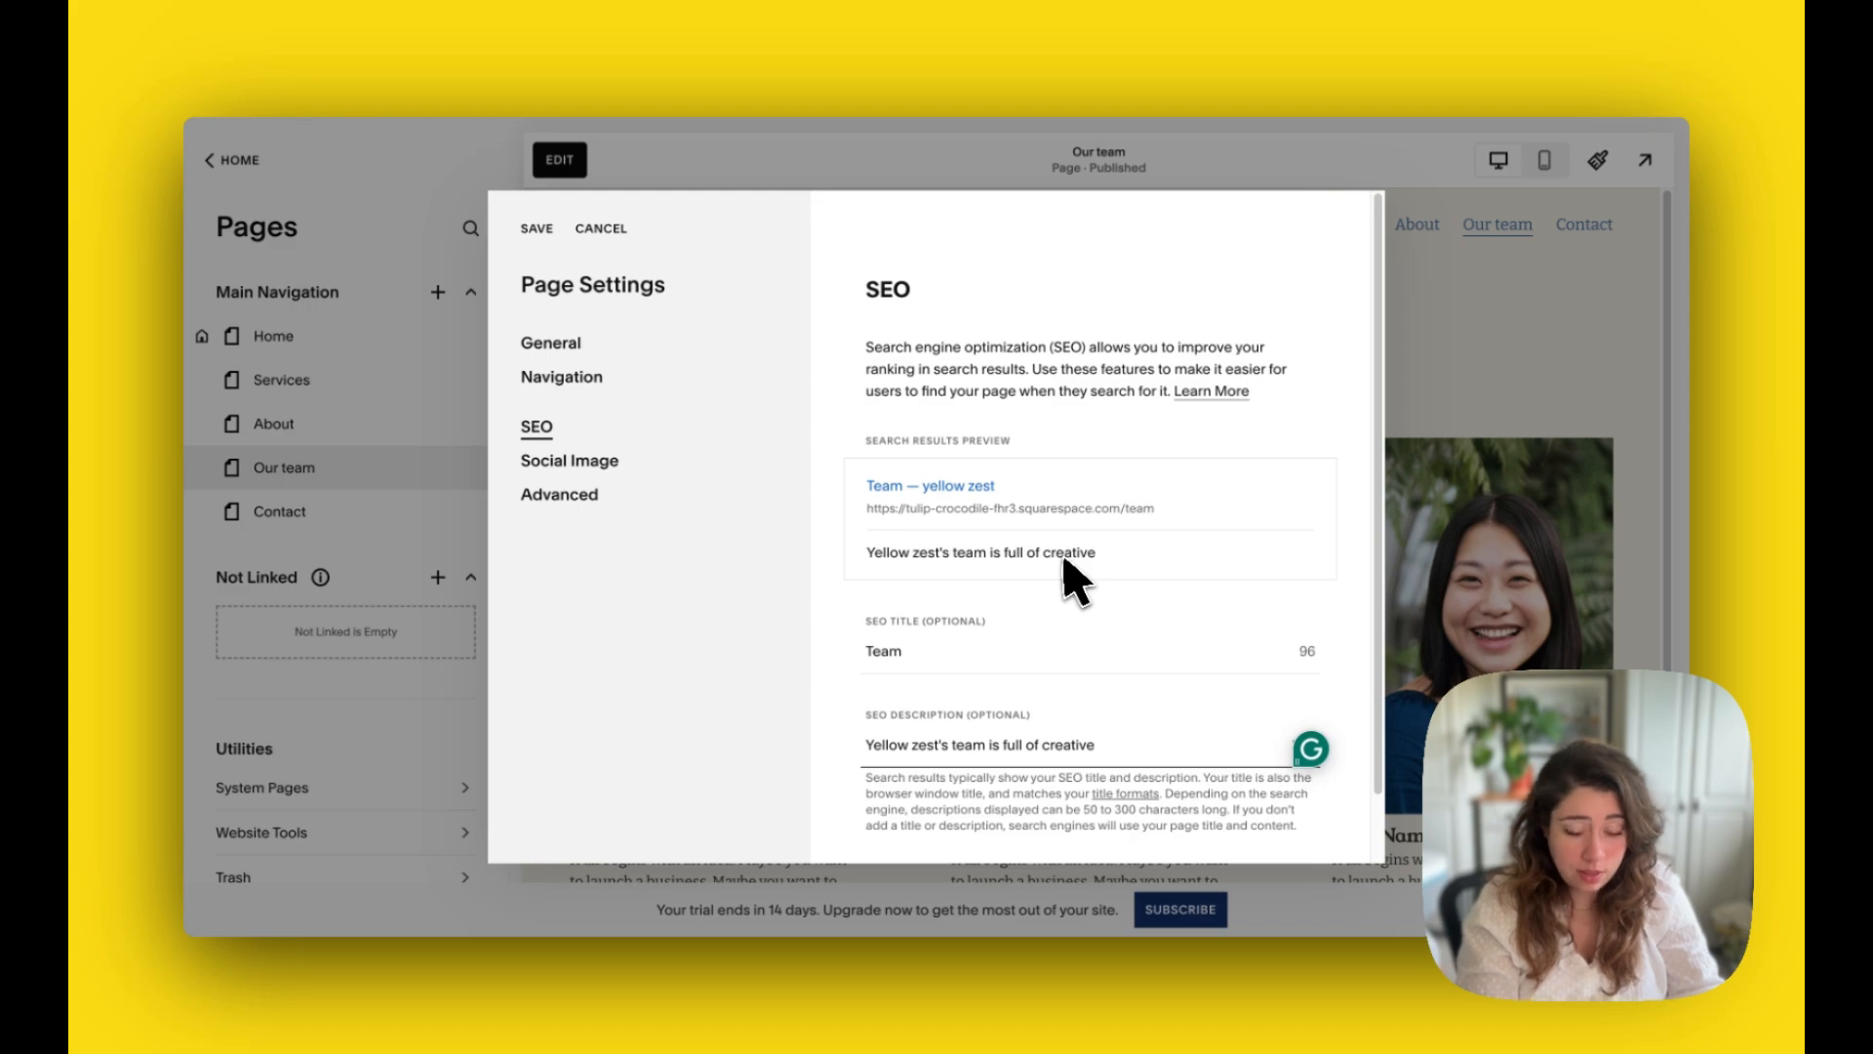
{"action": "type", "text": " peo"}
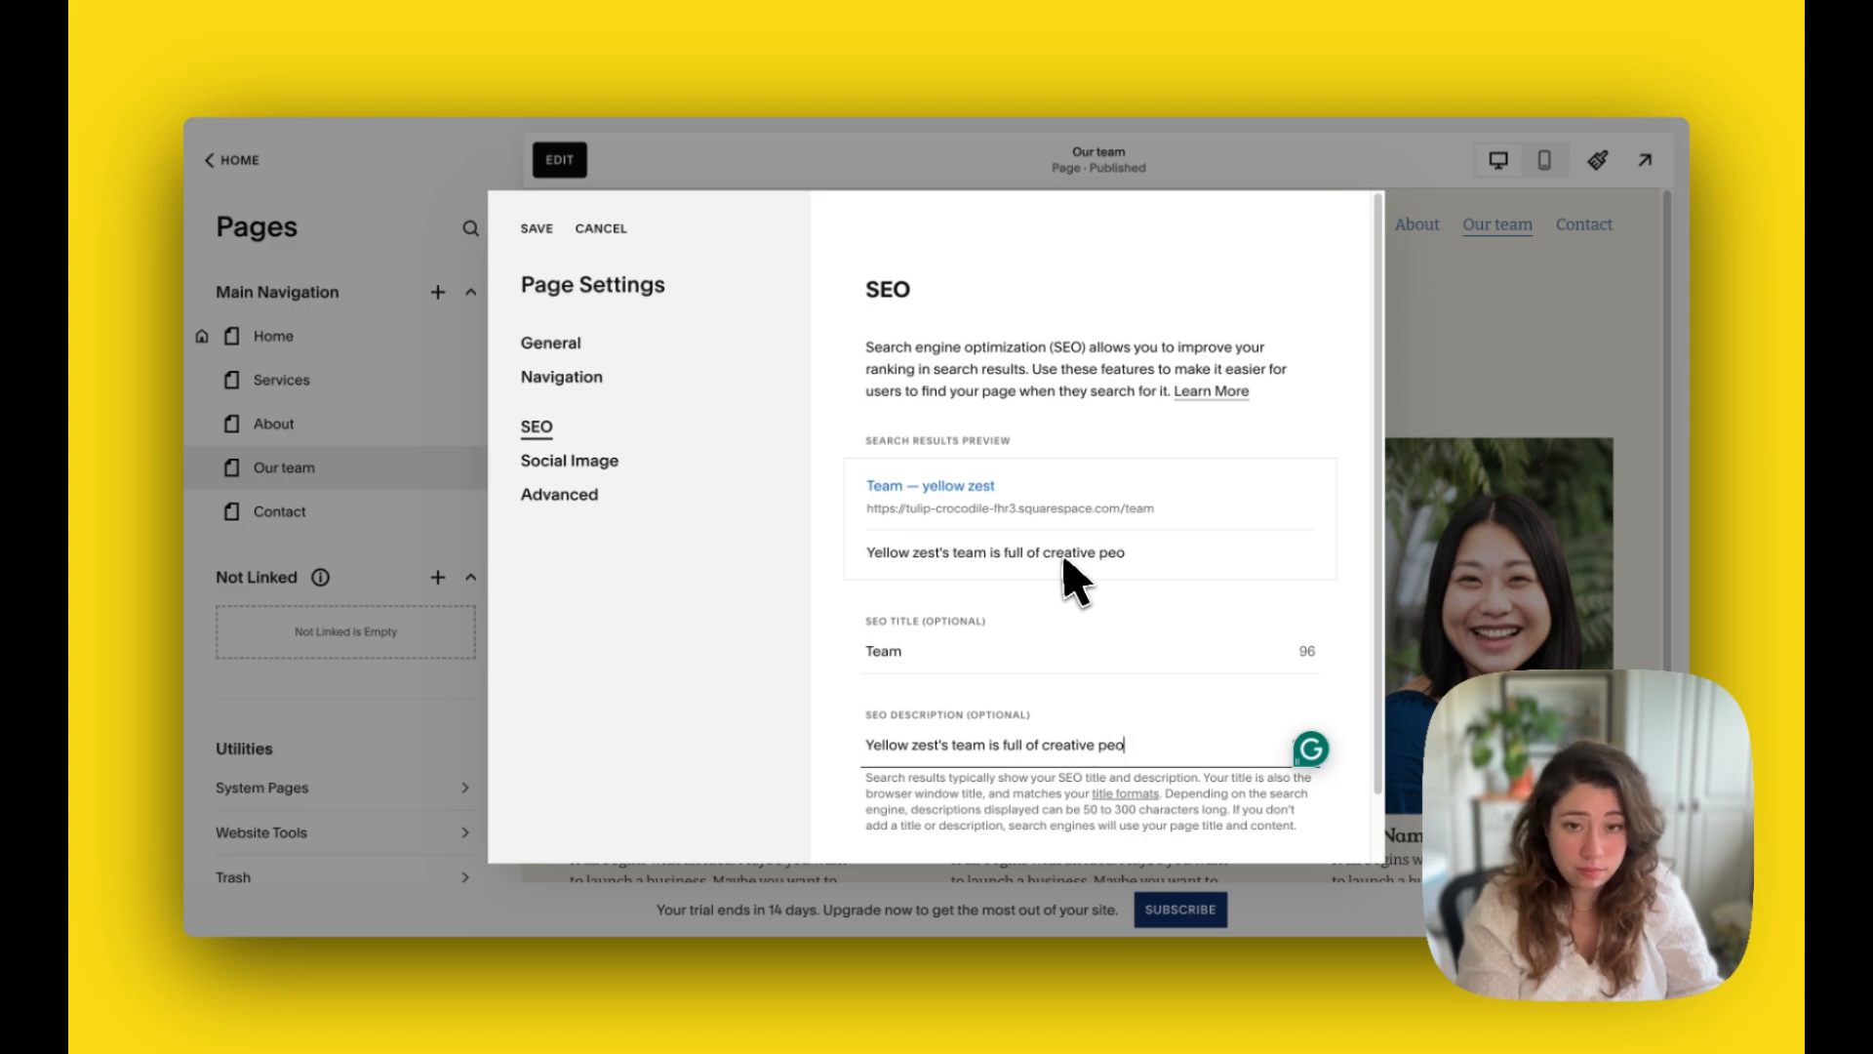
{"action": "type", "text": "ple t"}
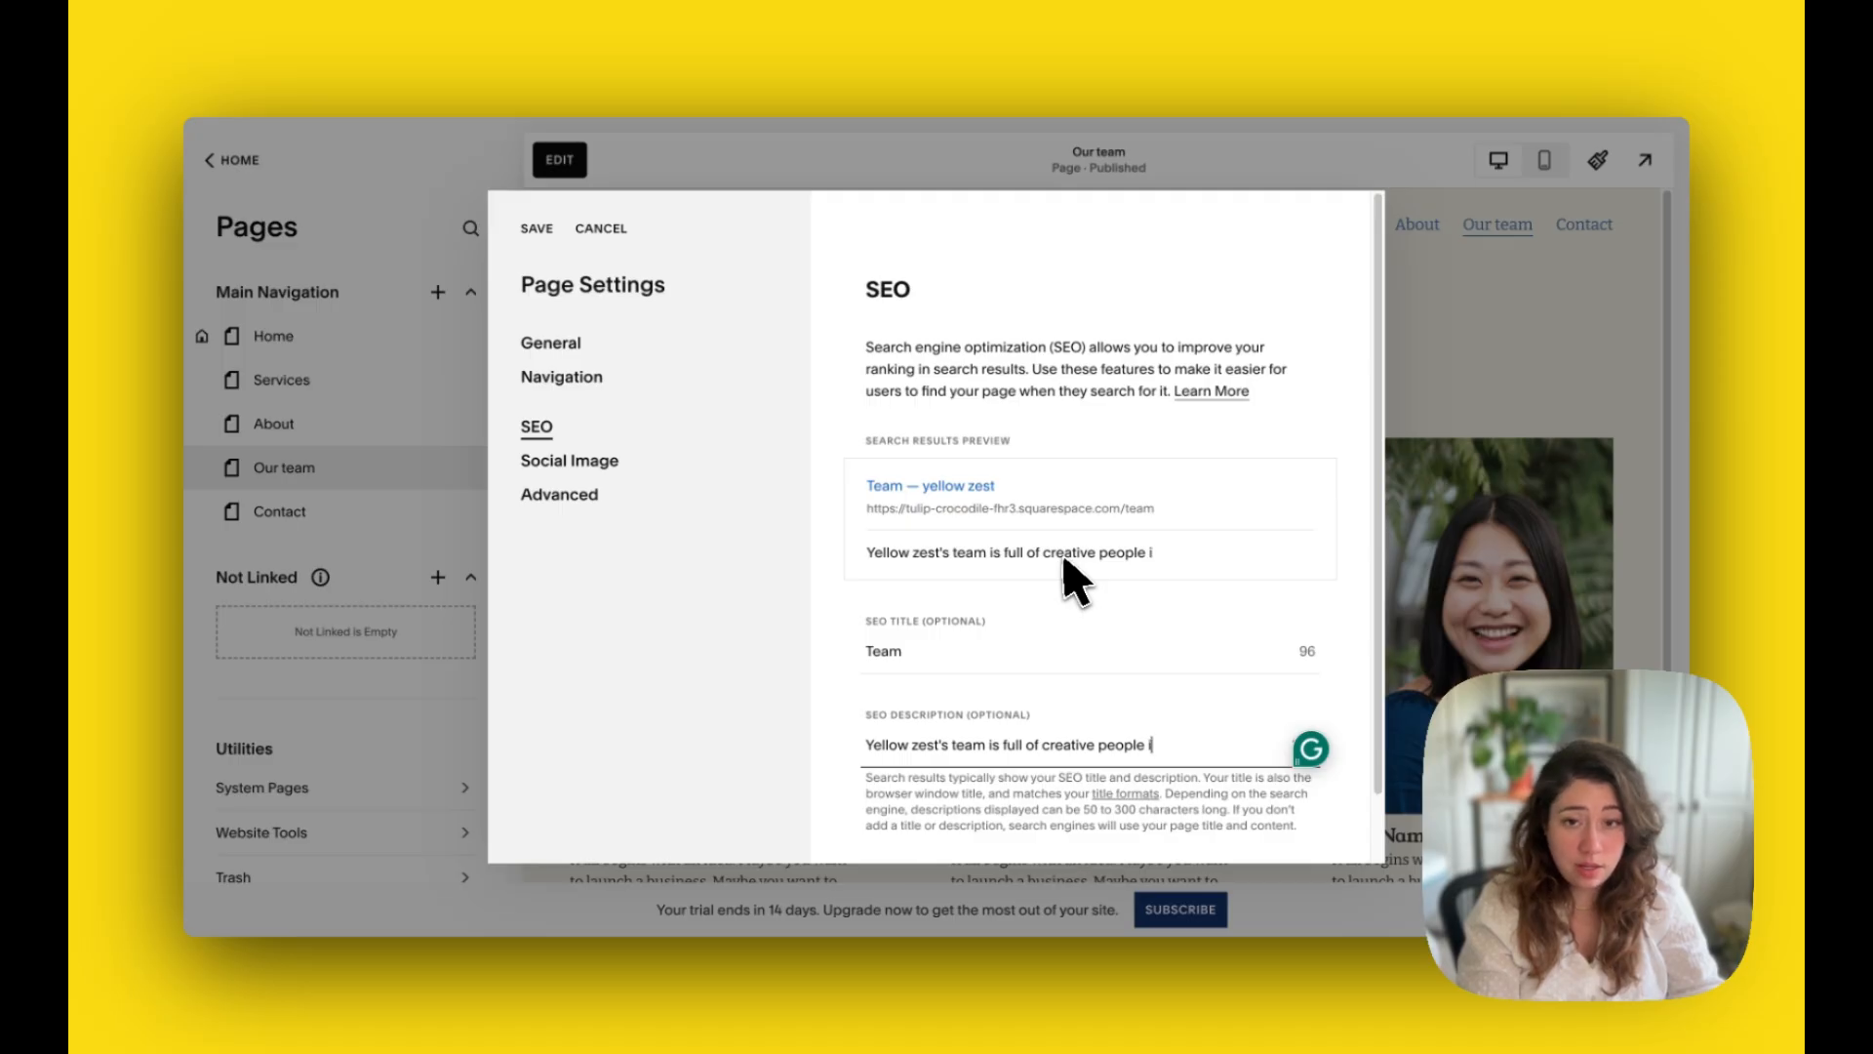
{"action": "type", "text": "and ta"}
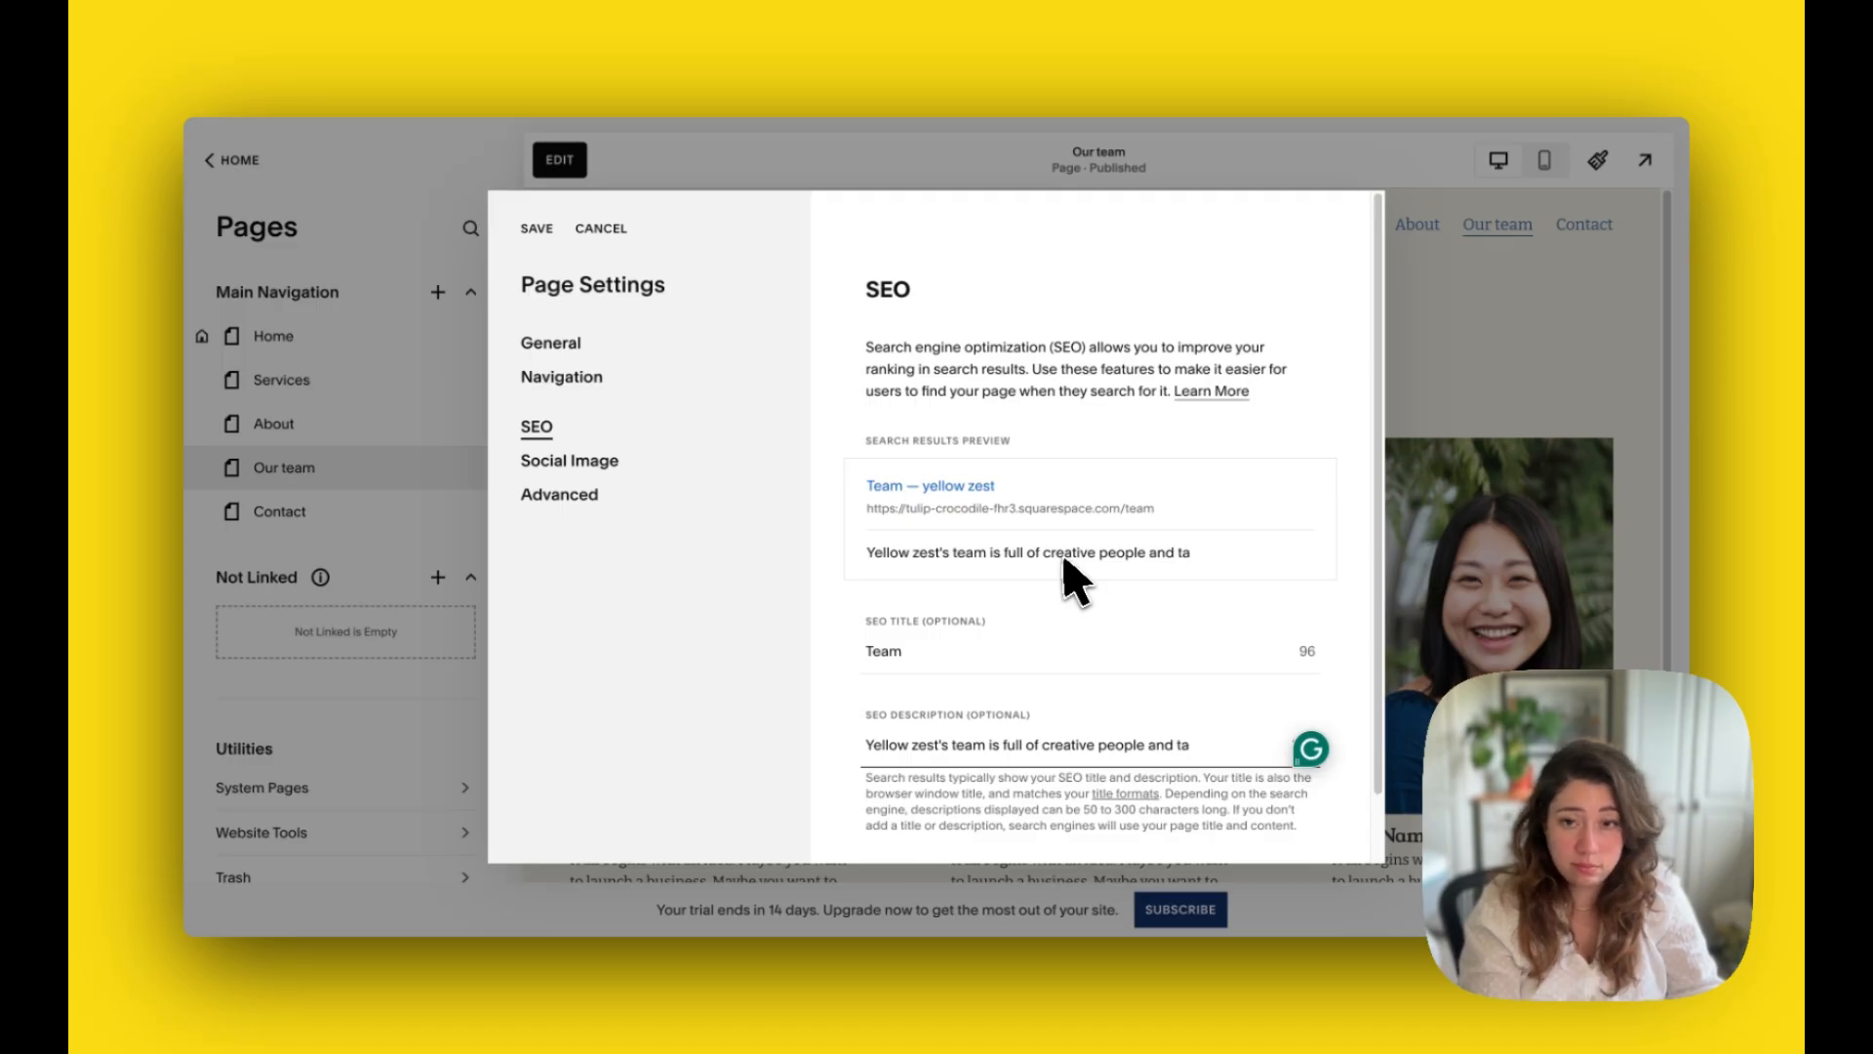
{"action": "type", "text": "lented"}
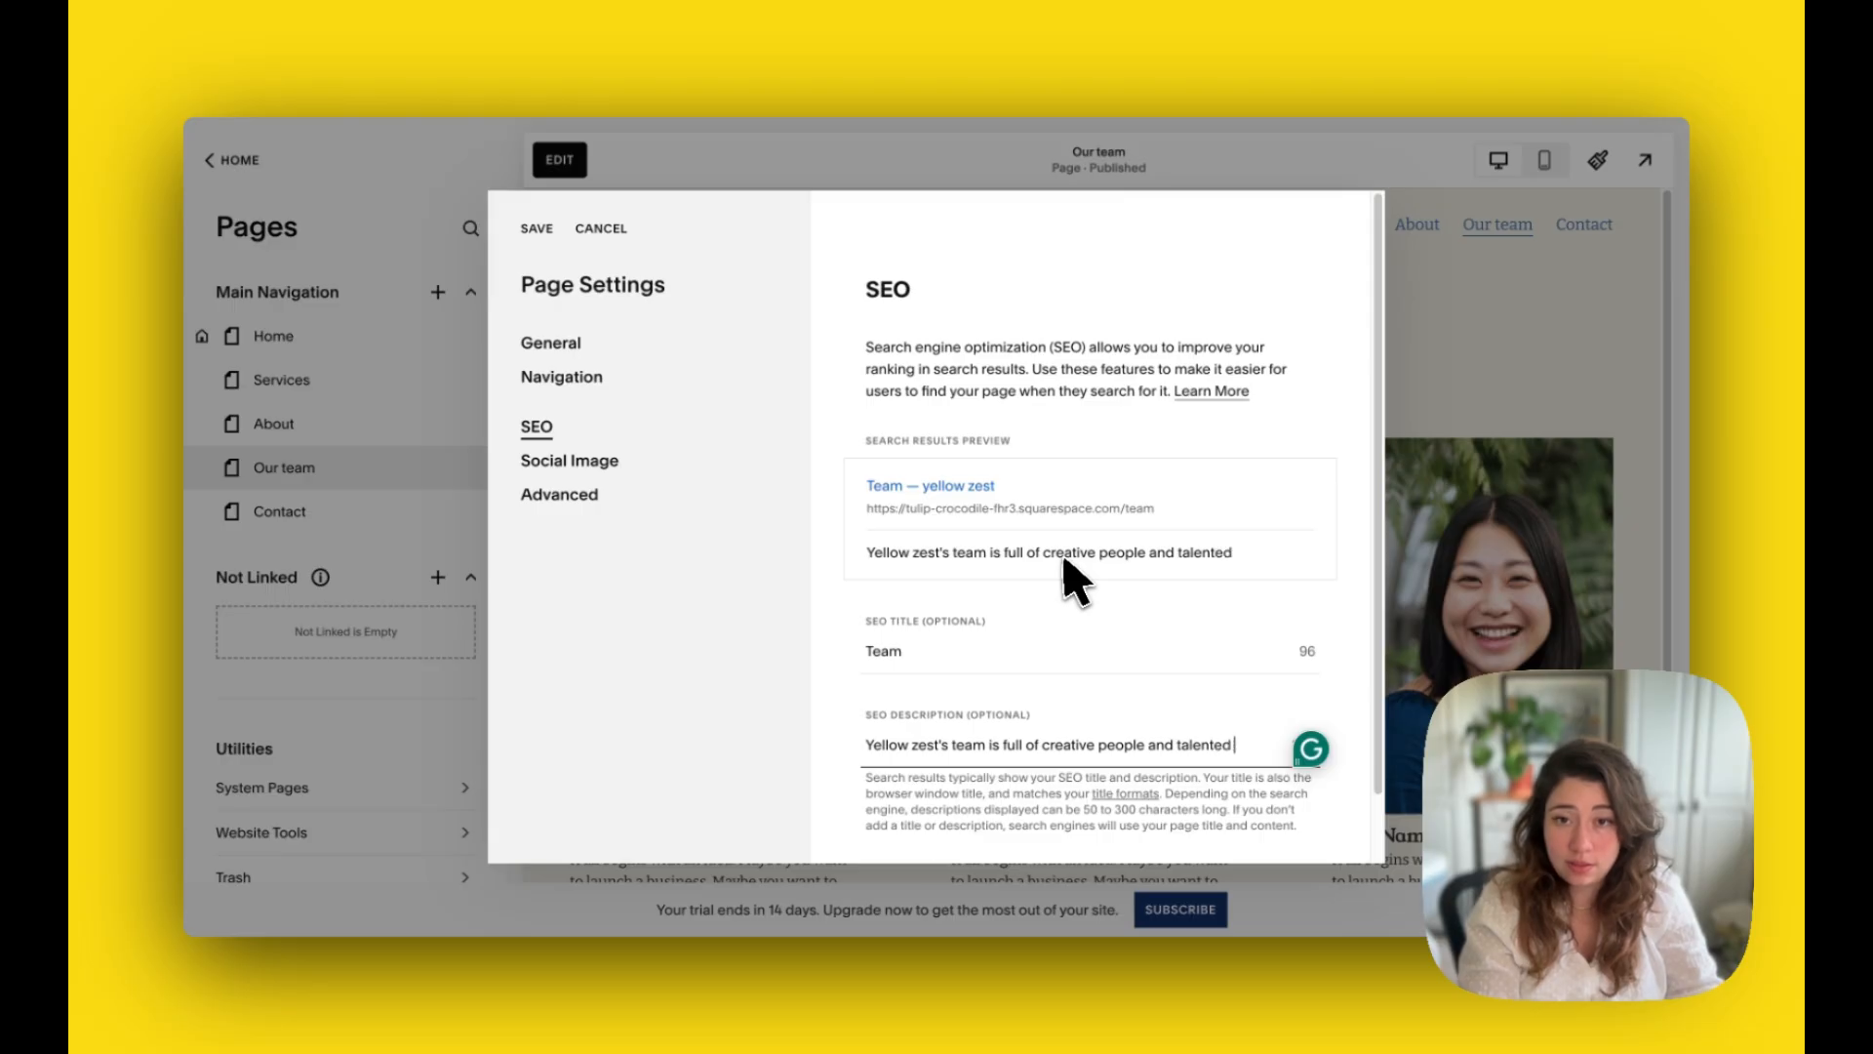
{"action": "type", "text": " based in"}
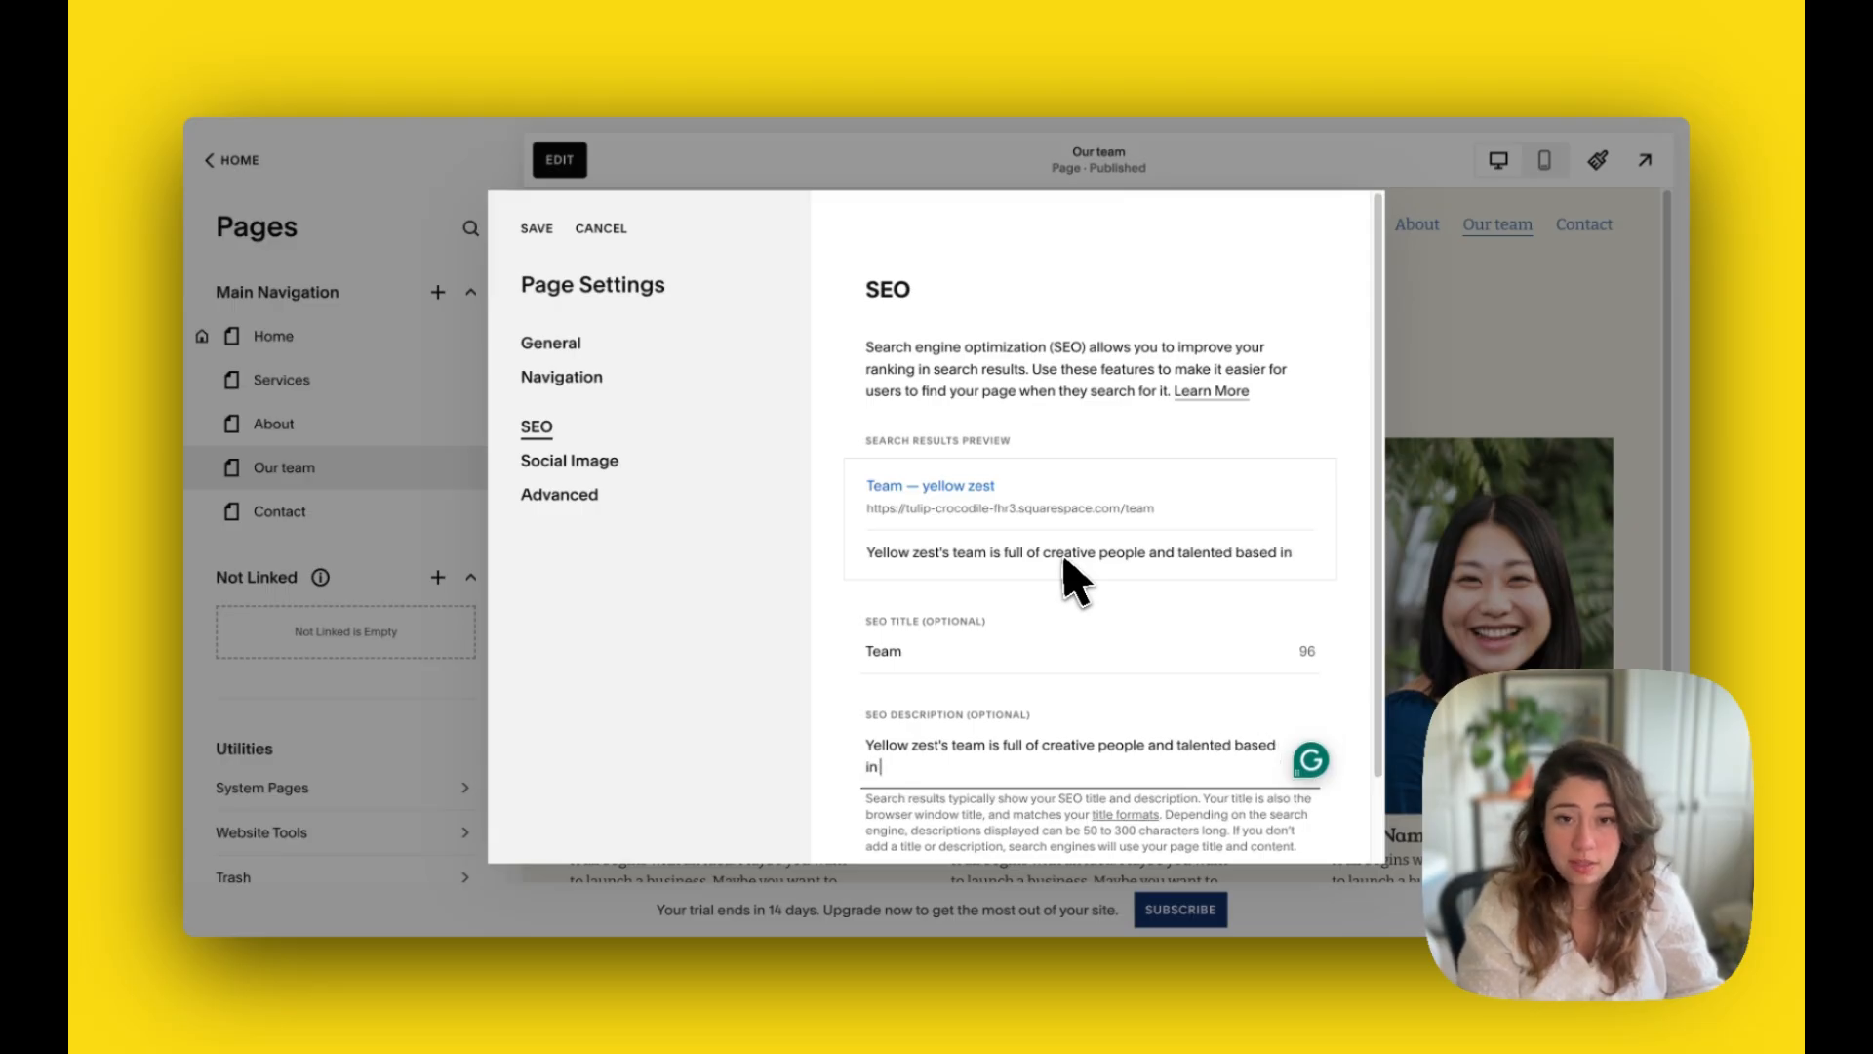
{"action": "type", "text": " Belfast"}
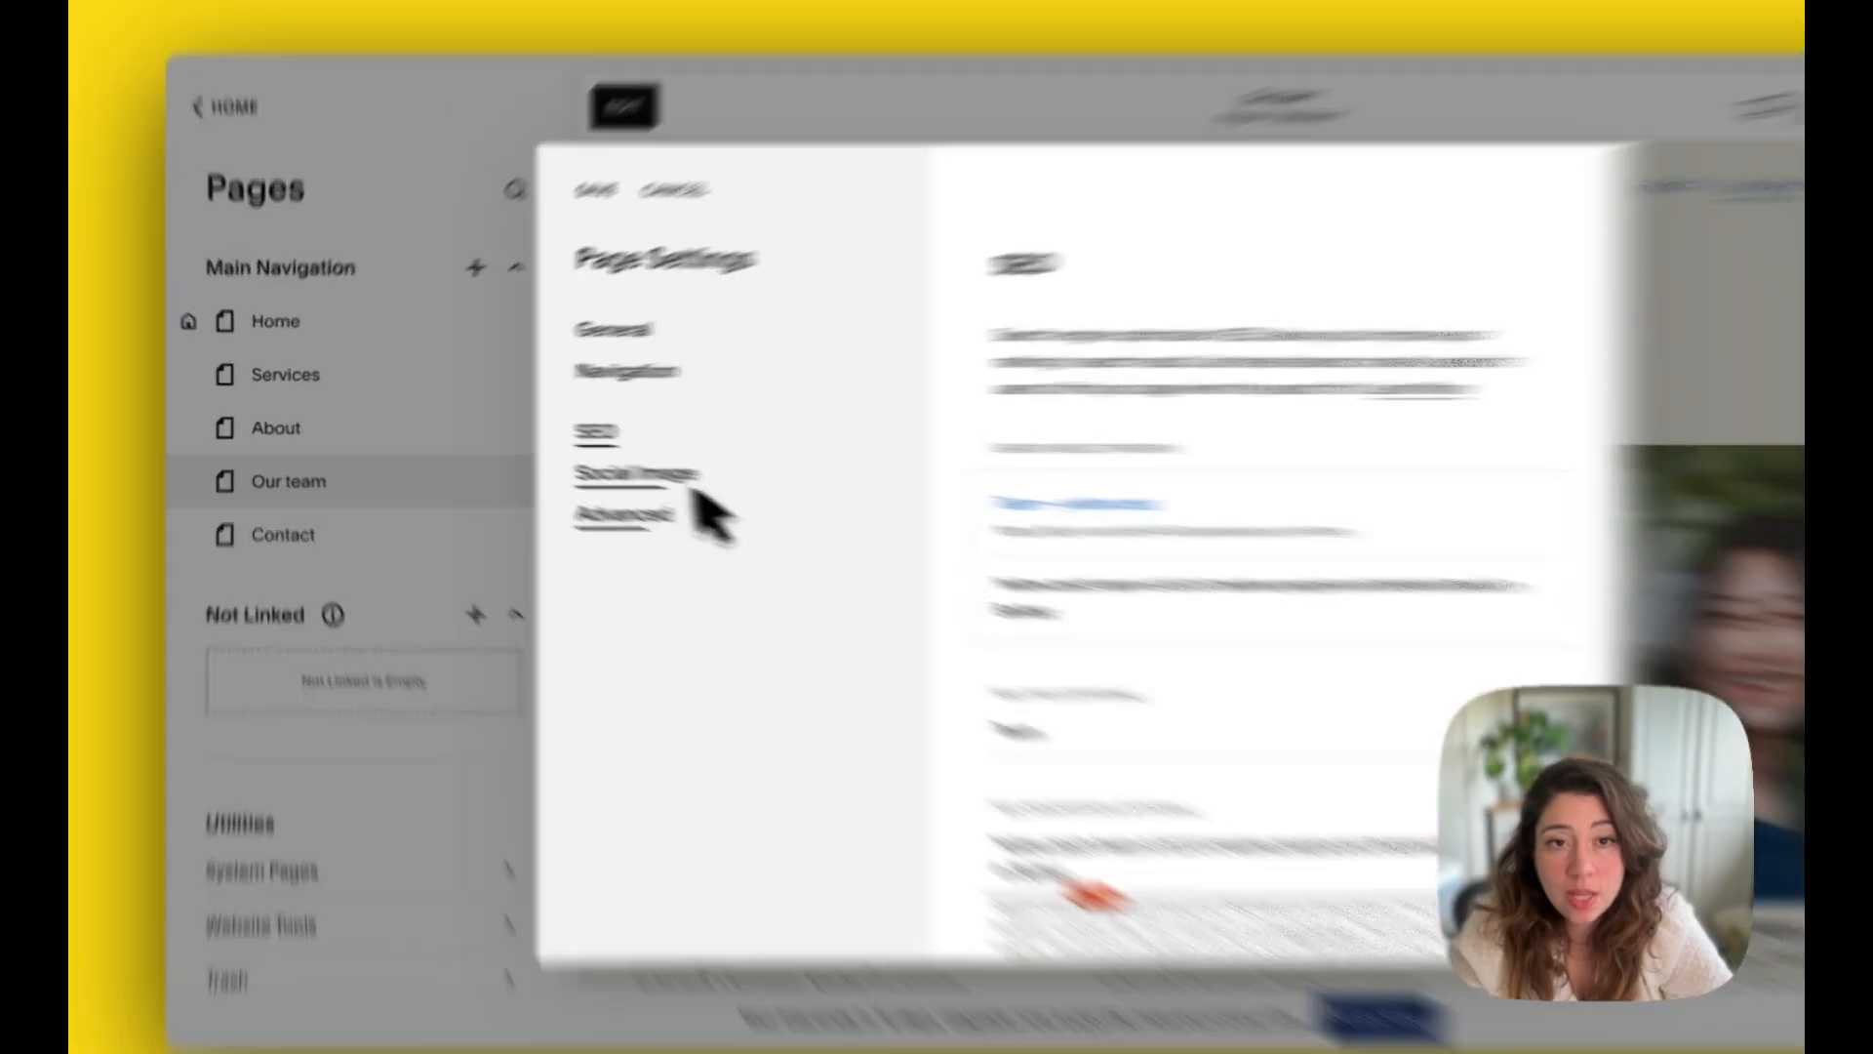
Step: Look at the page's social image settings and return to its general settings
{"action": "left_click", "coordinate": [602, 466]}
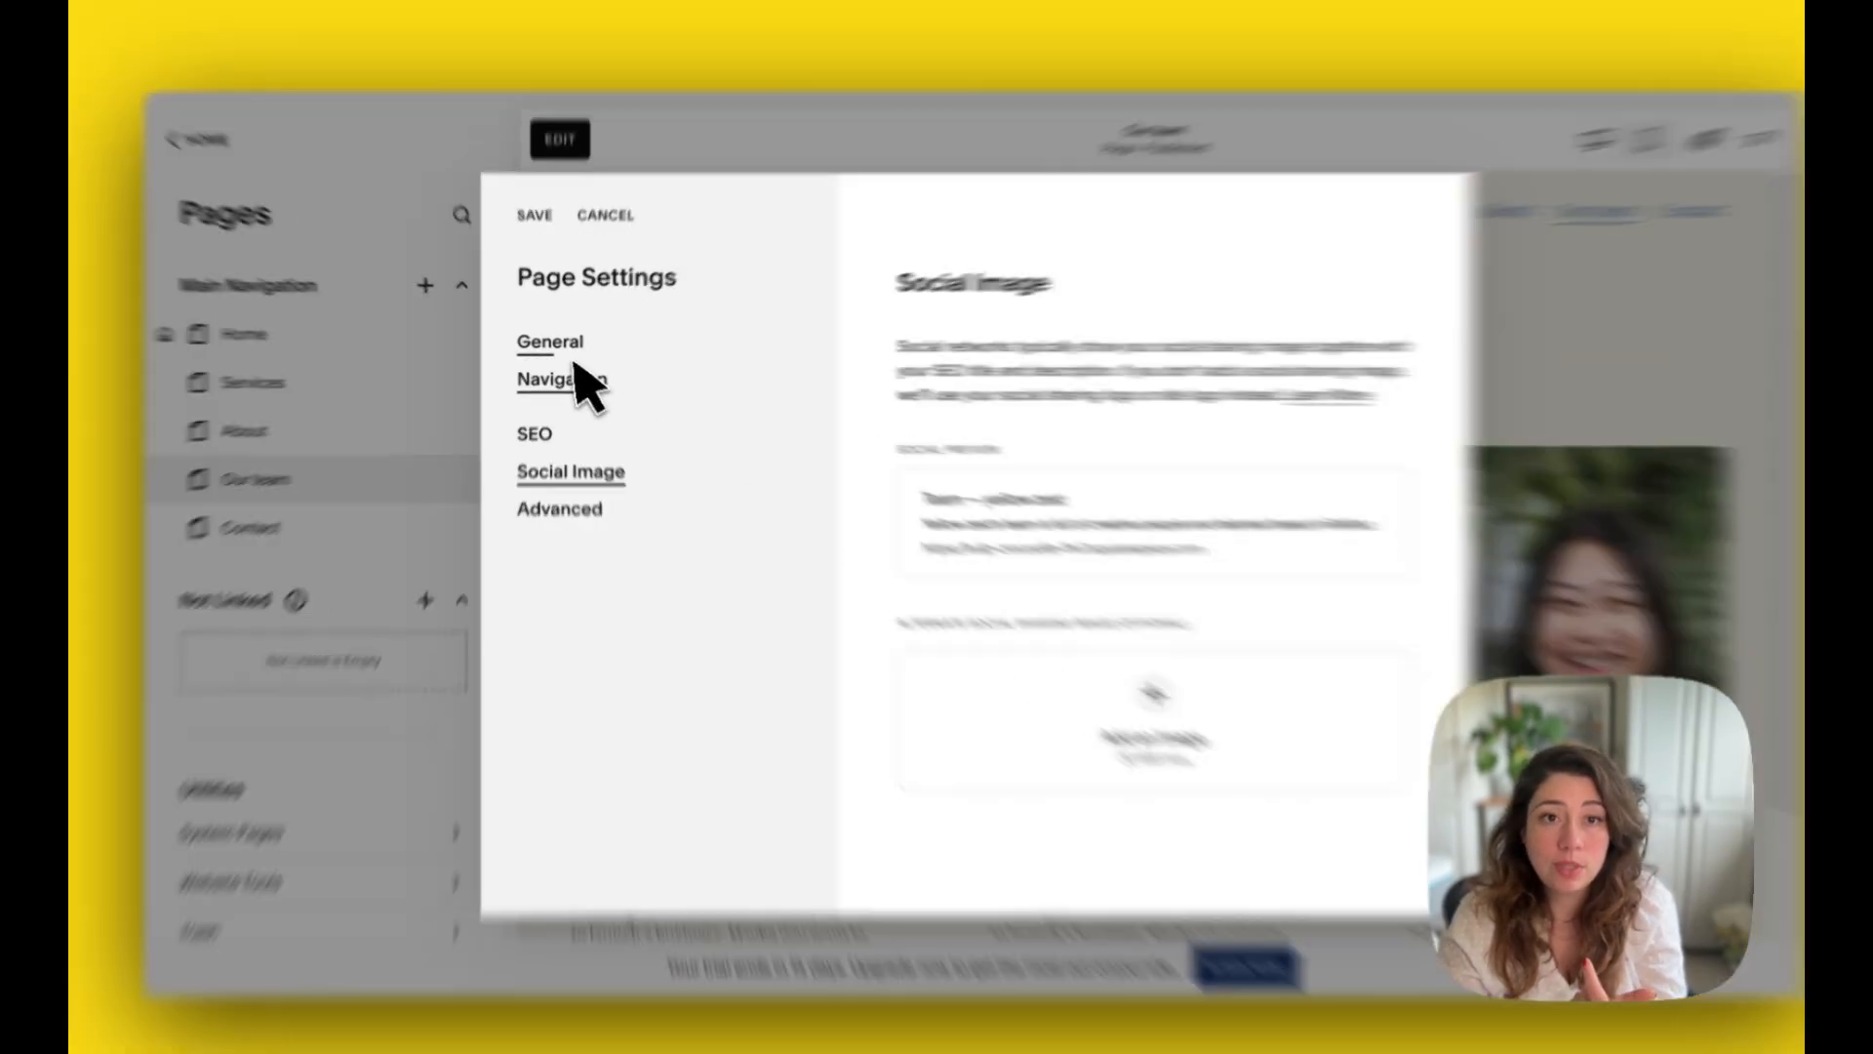
{"action": "left_click", "coordinate": [564, 349]}
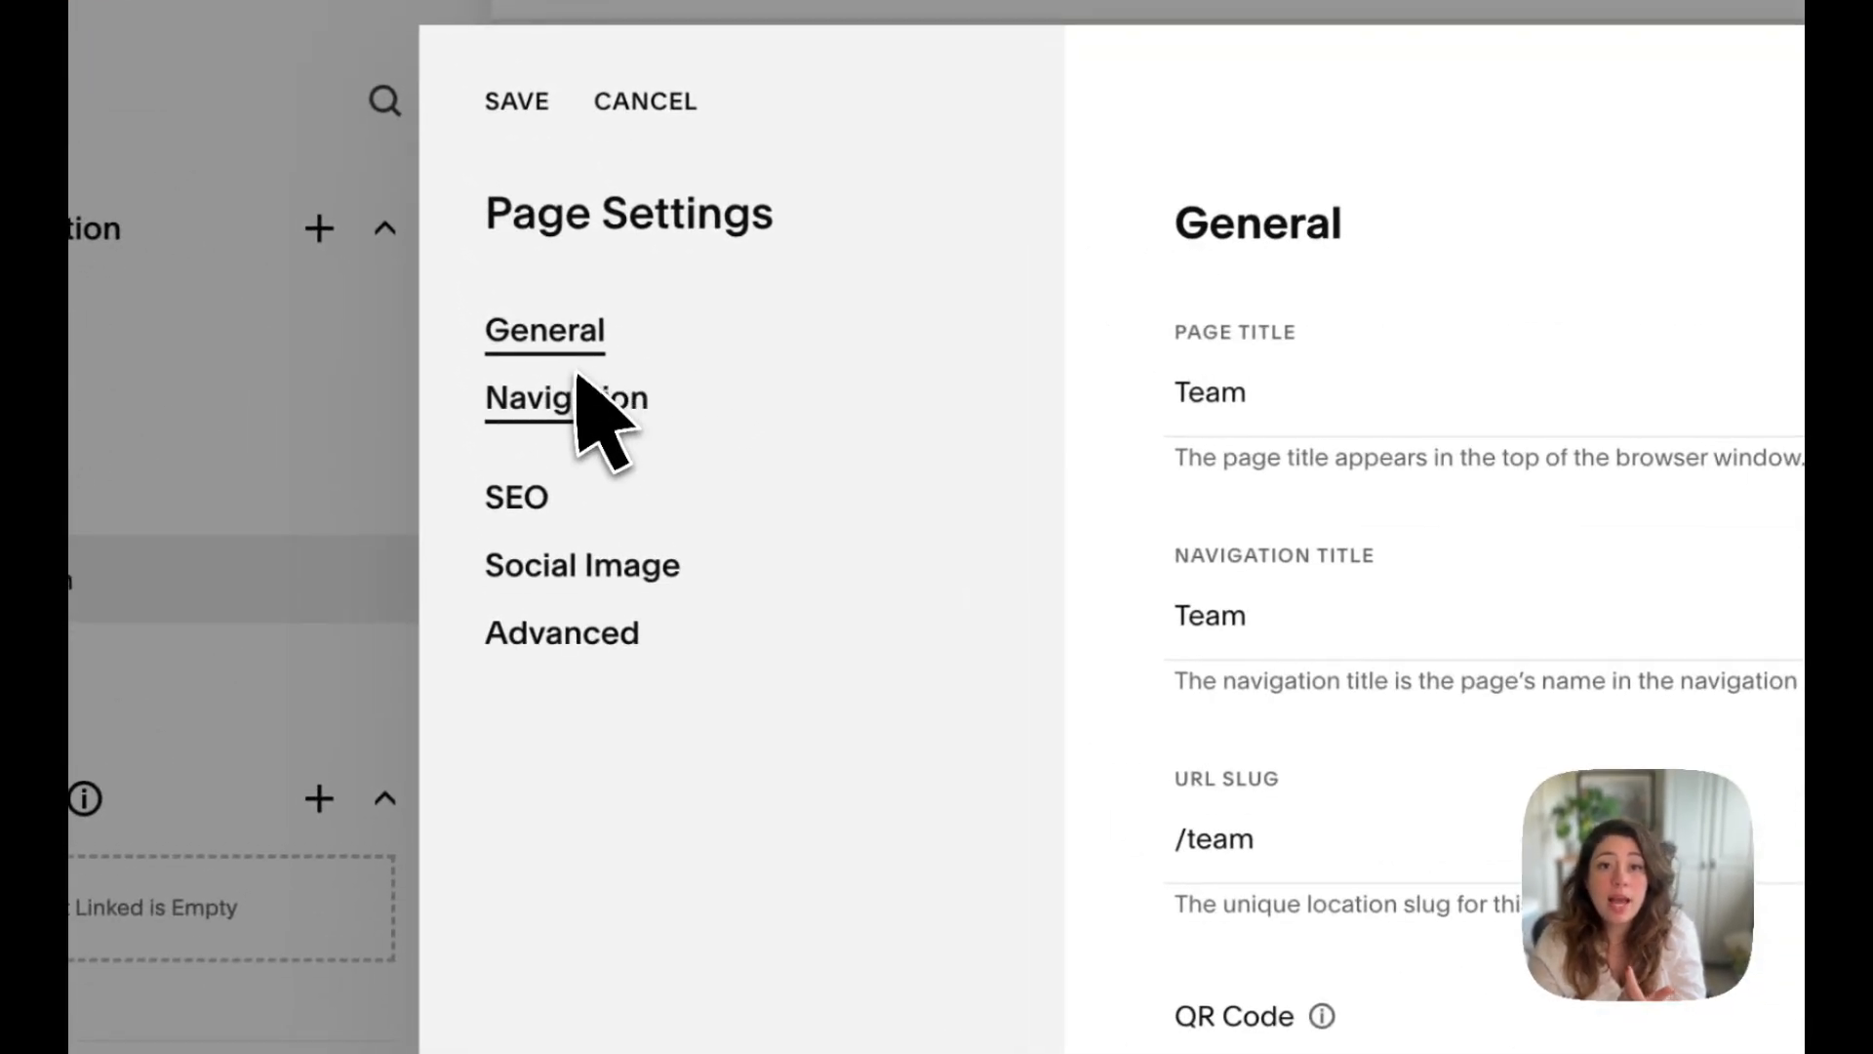
Step: Hide both the header and the footer on the team page and save the page settings
{"action": "left_click", "coordinate": [583, 406]}
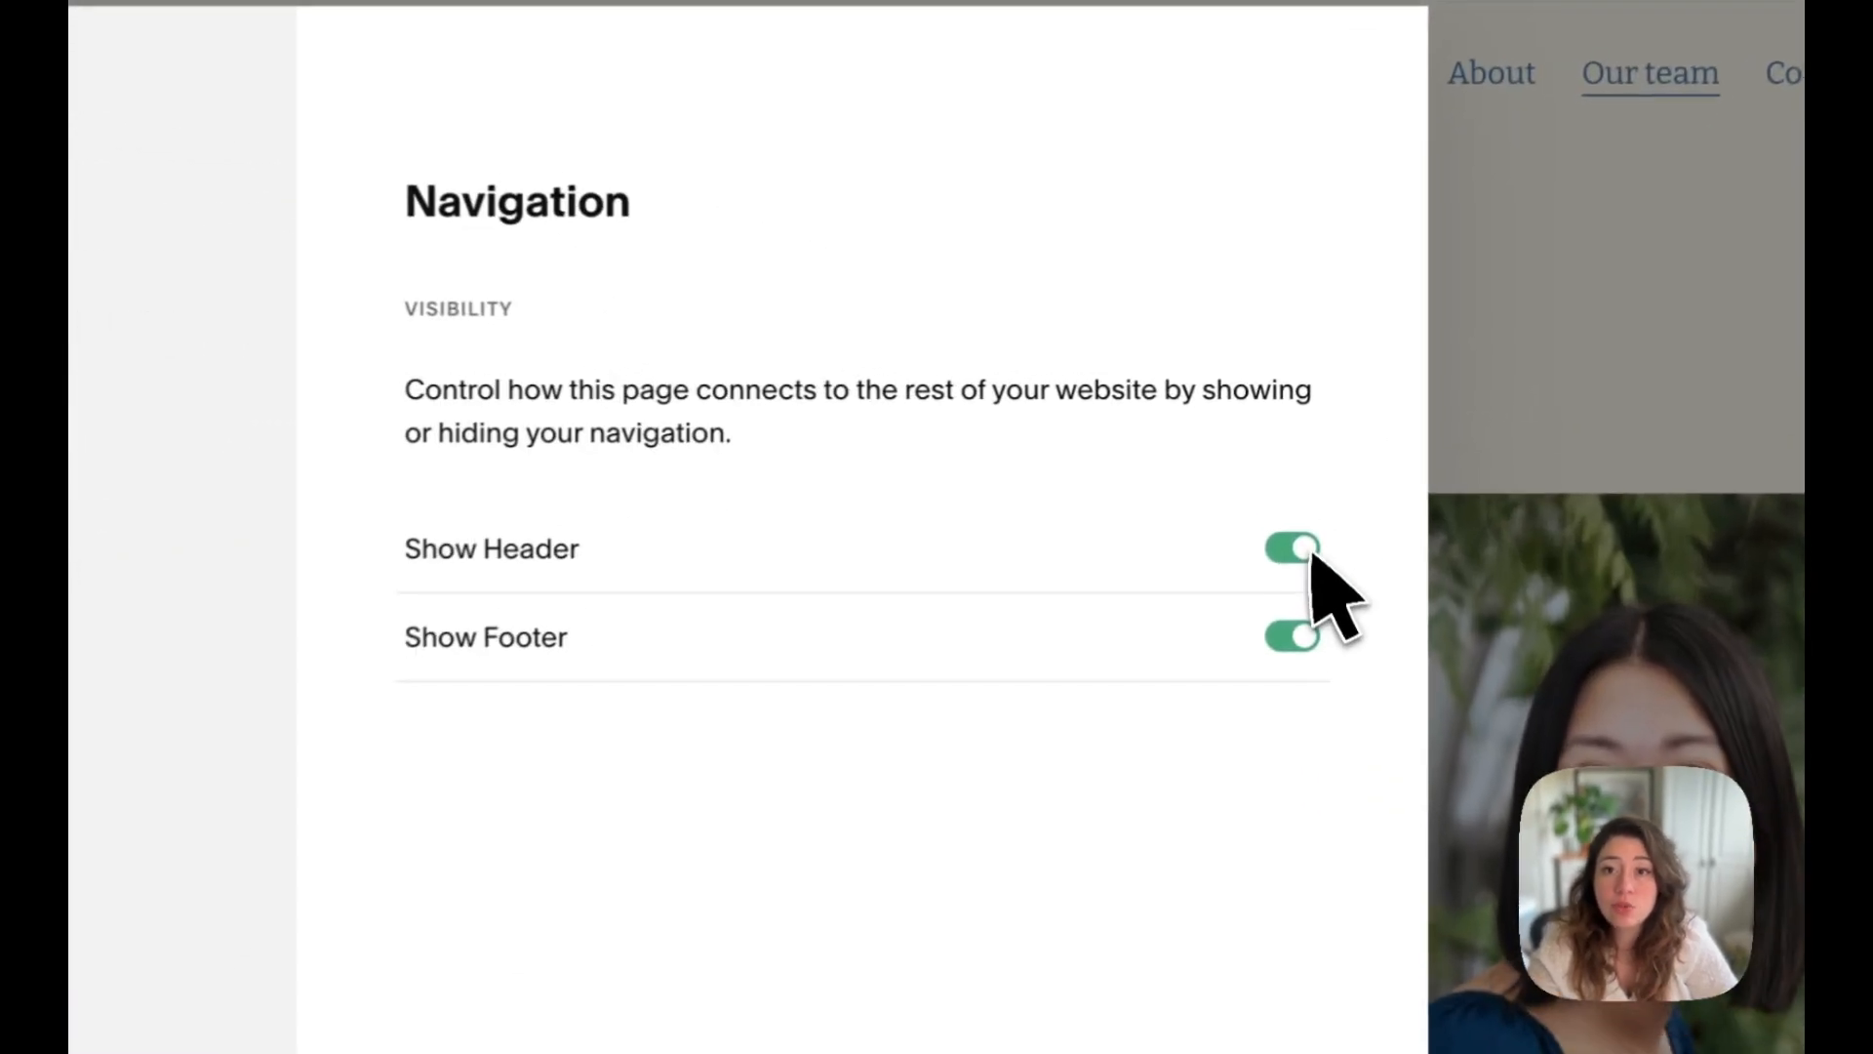
{"action": "left_click", "coordinate": [1317, 466]}
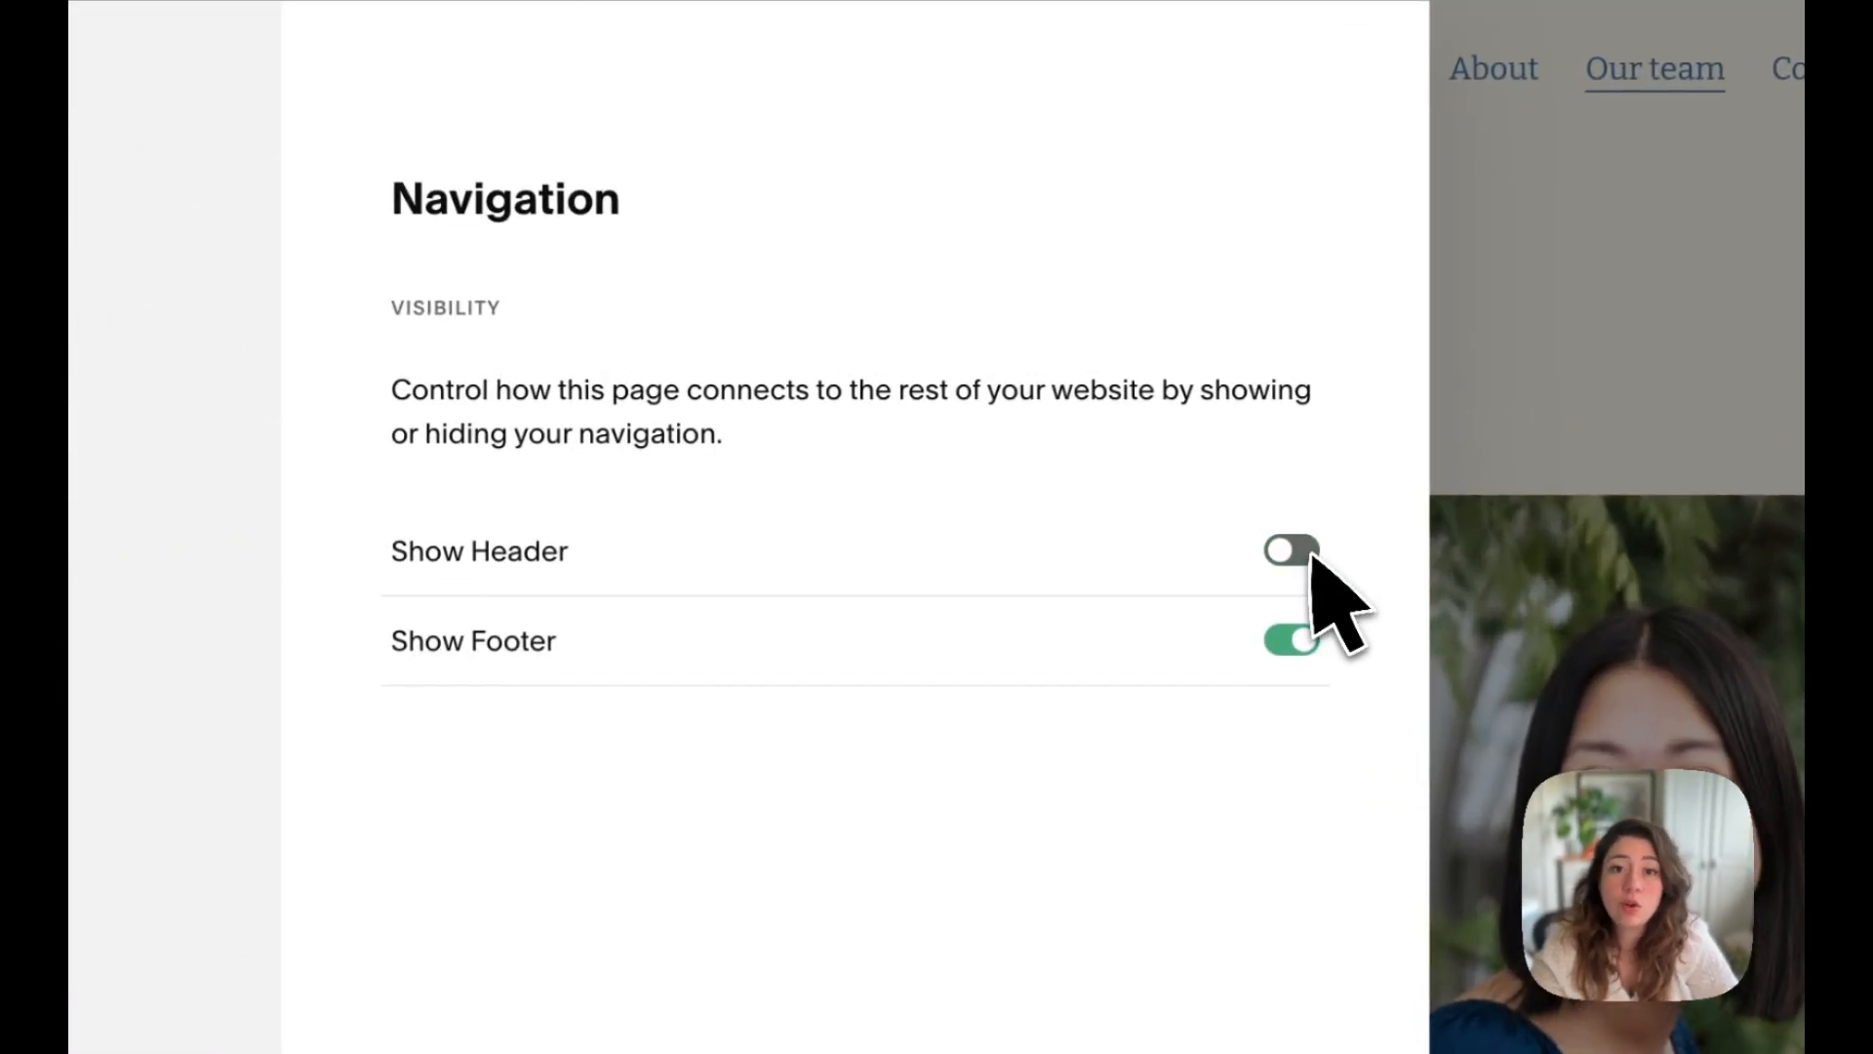
{"action": "left_click", "coordinate": [1299, 646]}
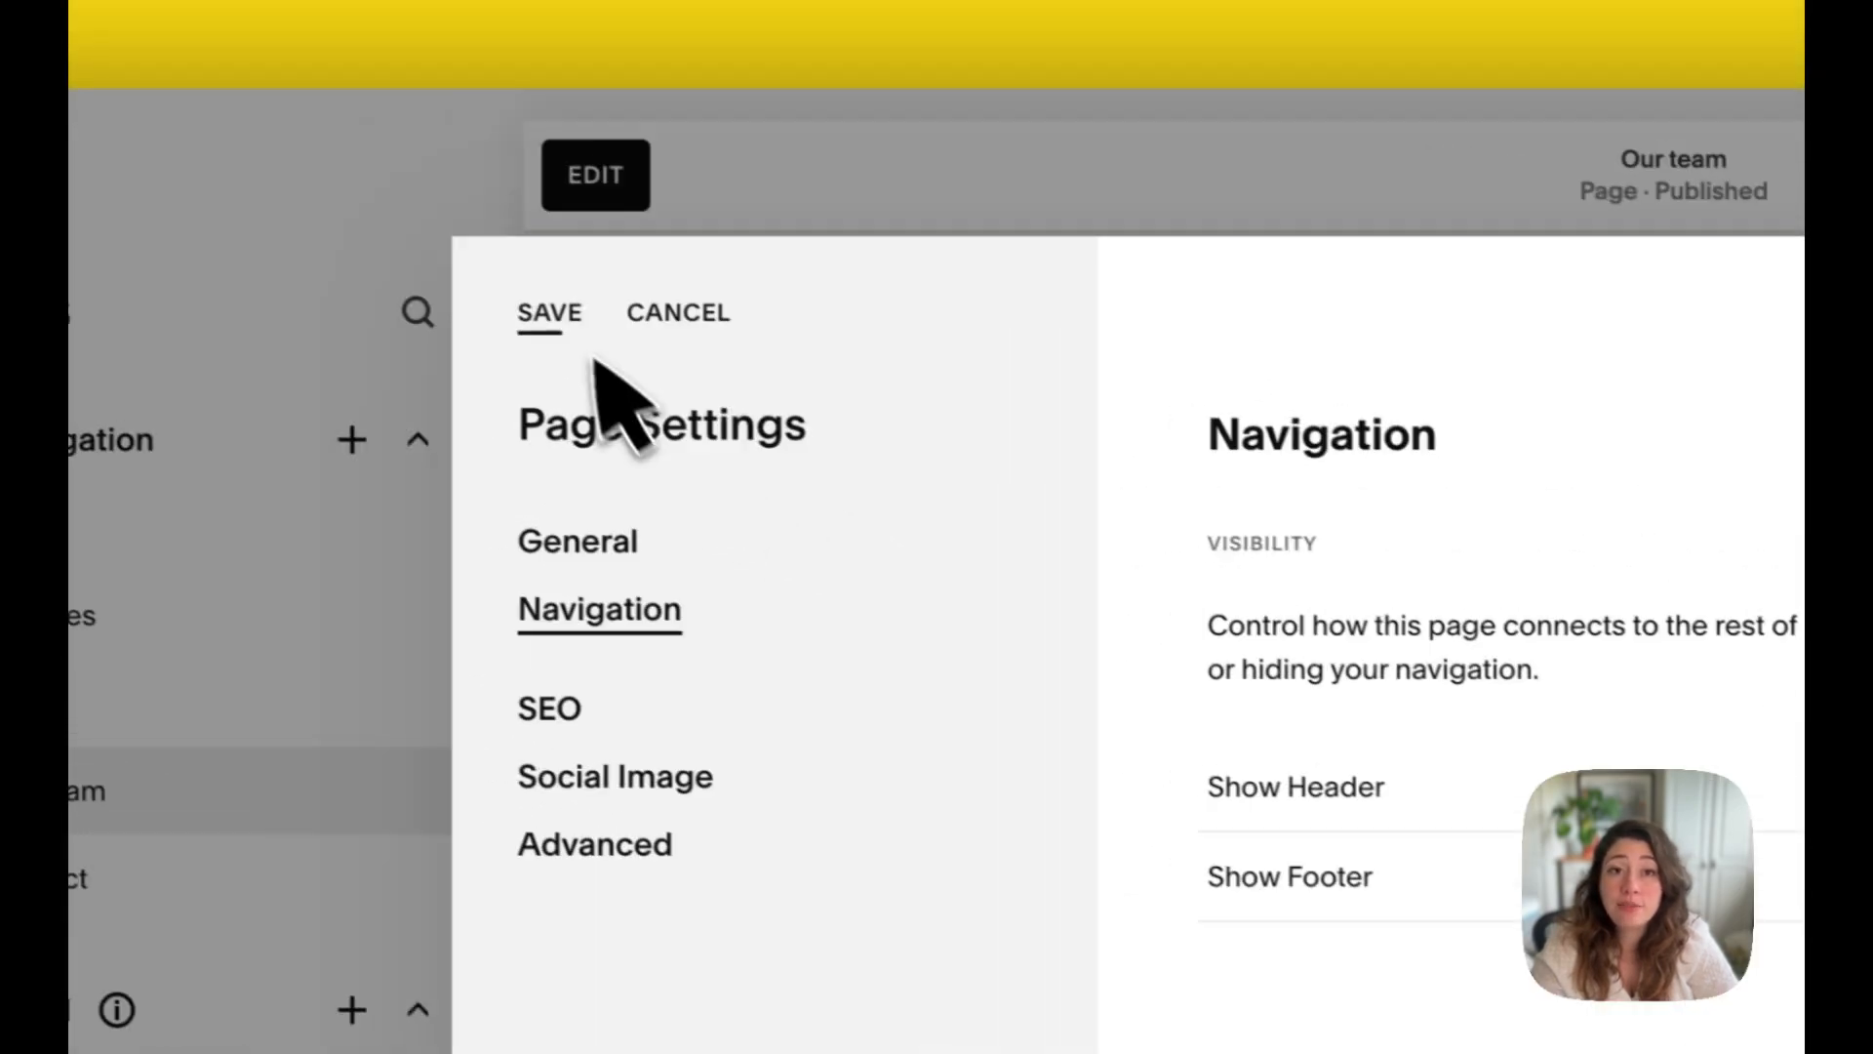
{"action": "left_click", "coordinate": [558, 312]}
{"action": "left_click", "coordinate": [571, 315]}
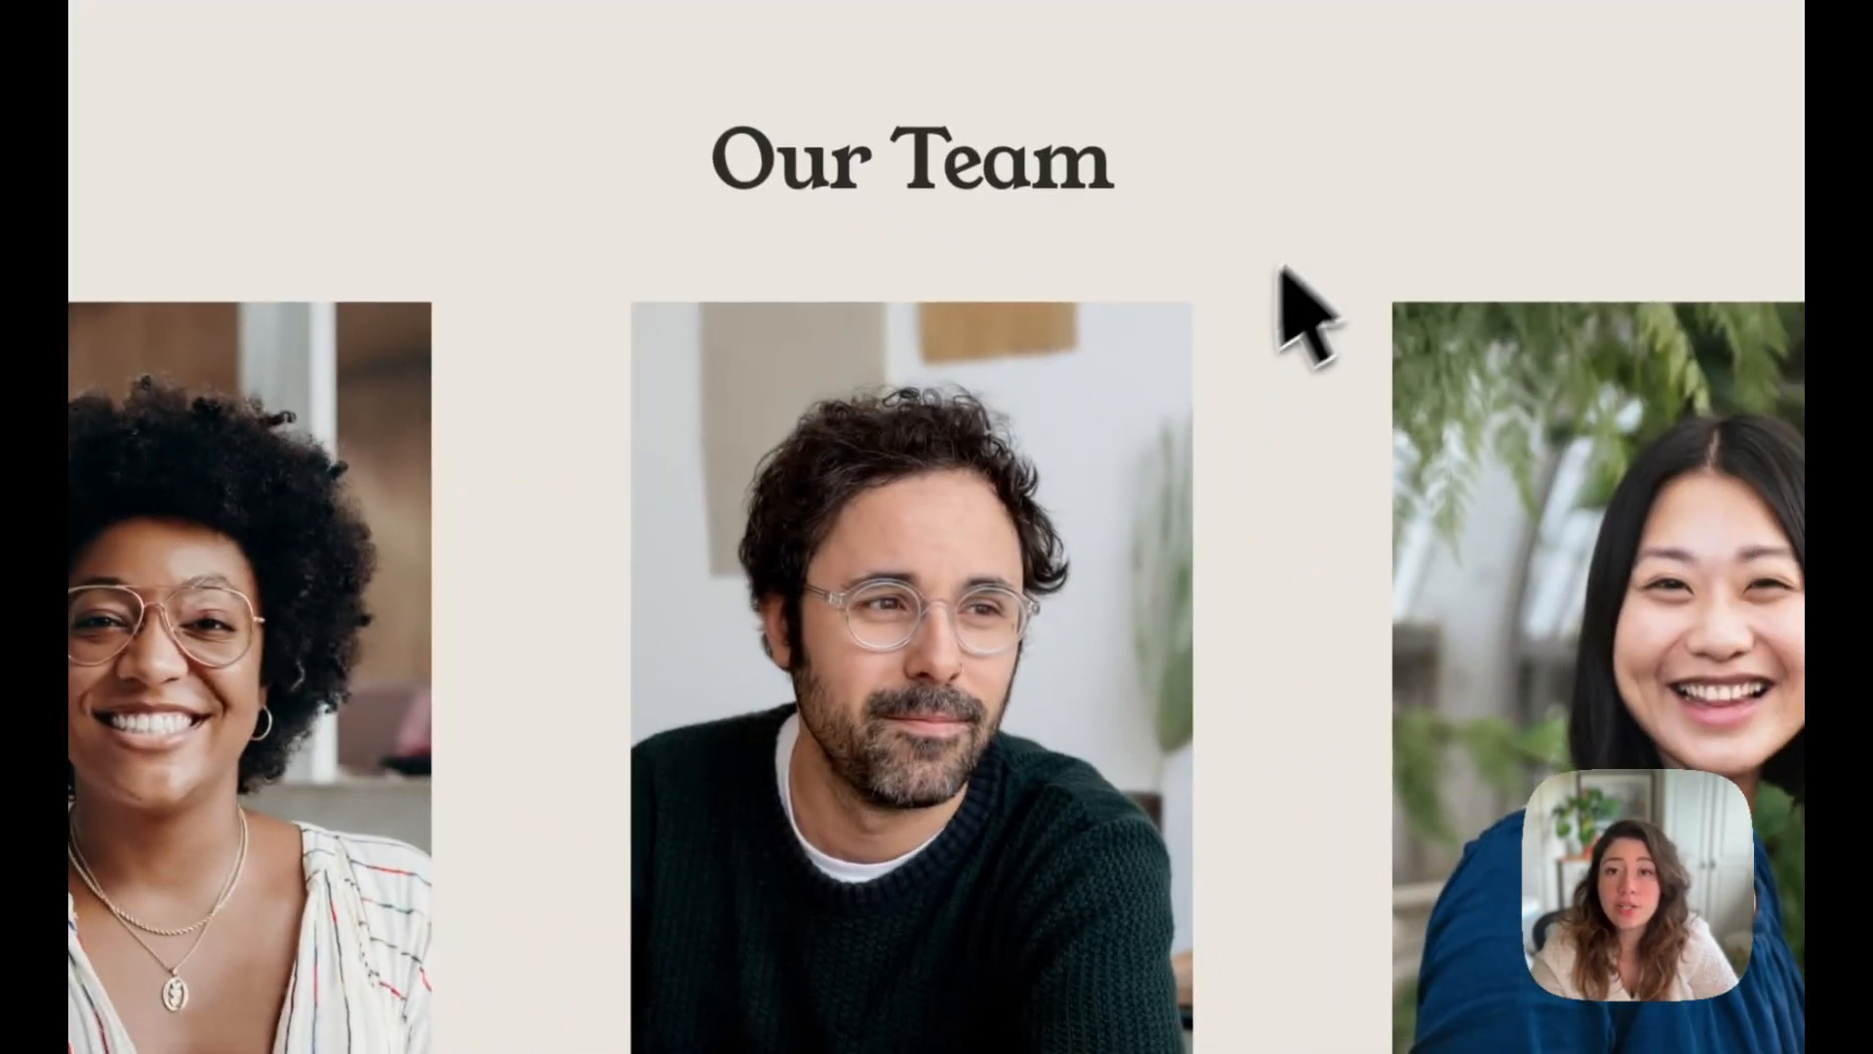
{"action": "scroll", "coordinate": [1137, 864], "scroll_direction": "up", "scroll_amount": 1}
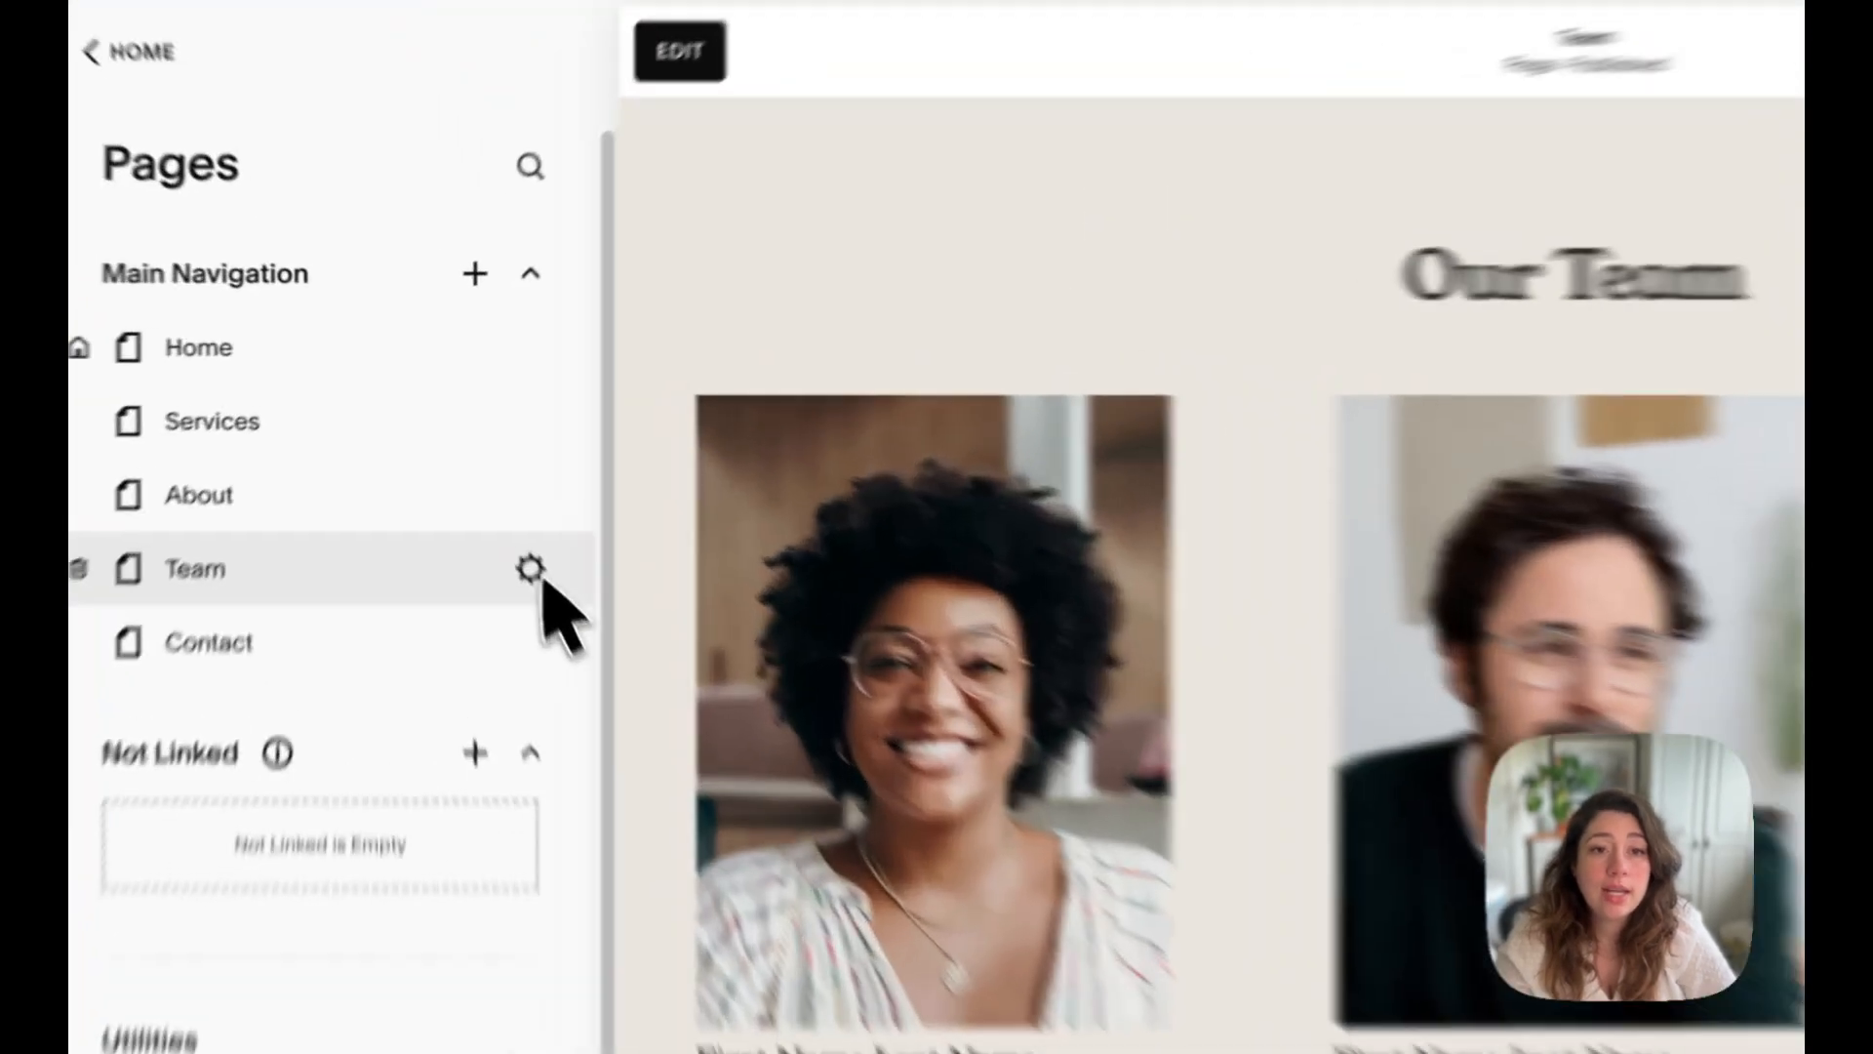
Step: Reopen the Team page's settings, show its header and footer again, save, and check the page down to its footer
{"action": "left_click", "coordinate": [471, 467]}
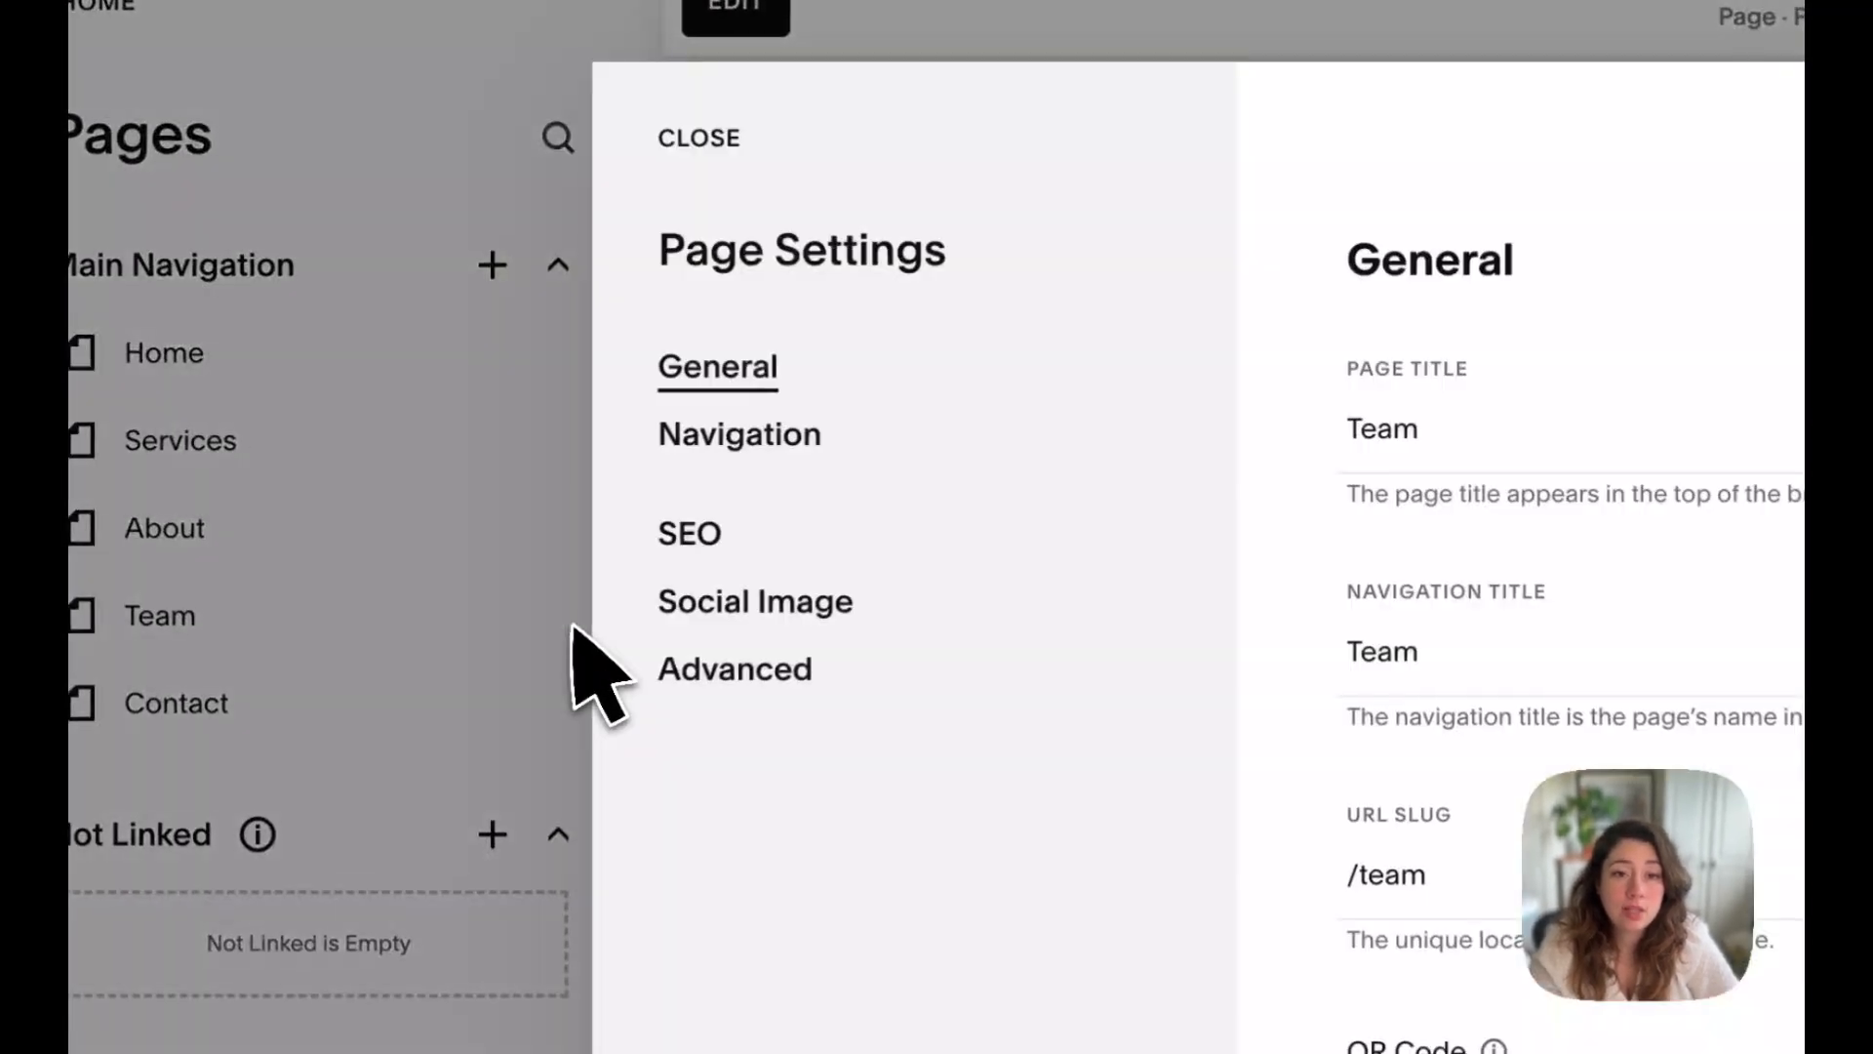
{"action": "left_click", "coordinate": [794, 449]}
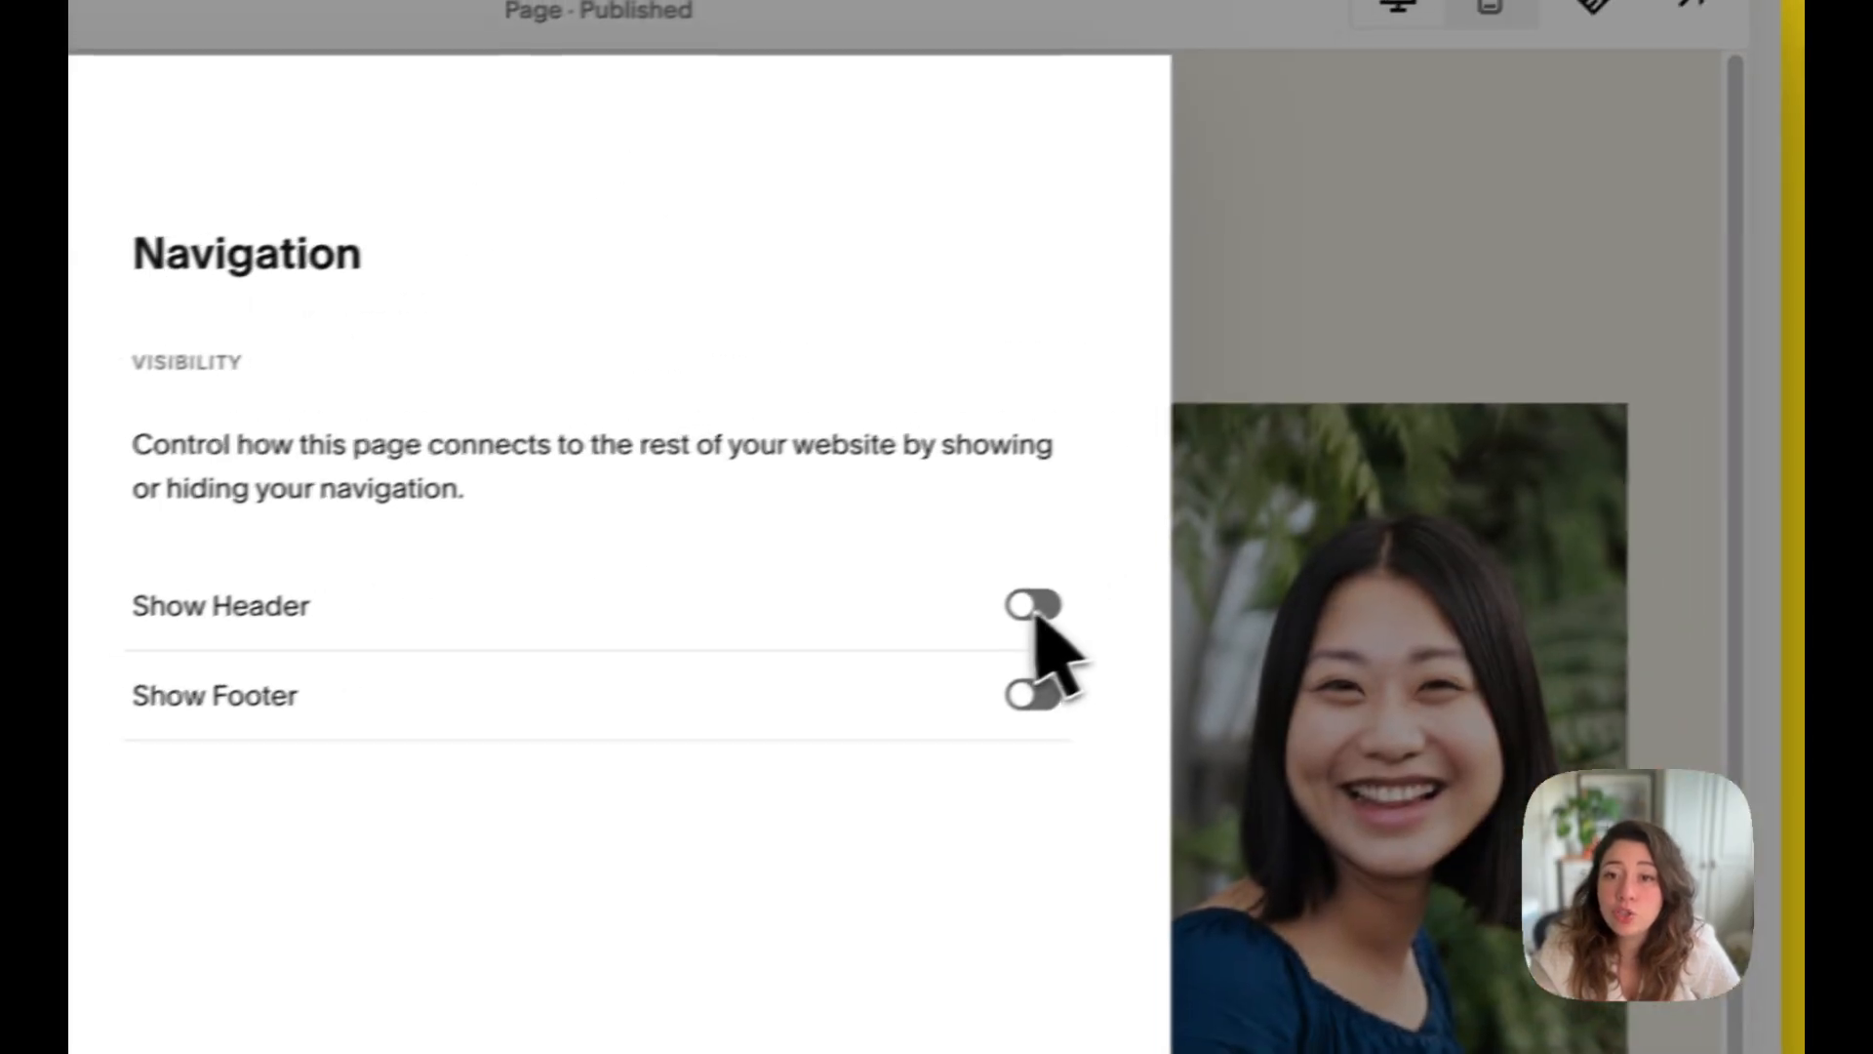
{"action": "left_click", "coordinate": [1633, 507]}
{"action": "left_click", "coordinate": [1633, 597]}
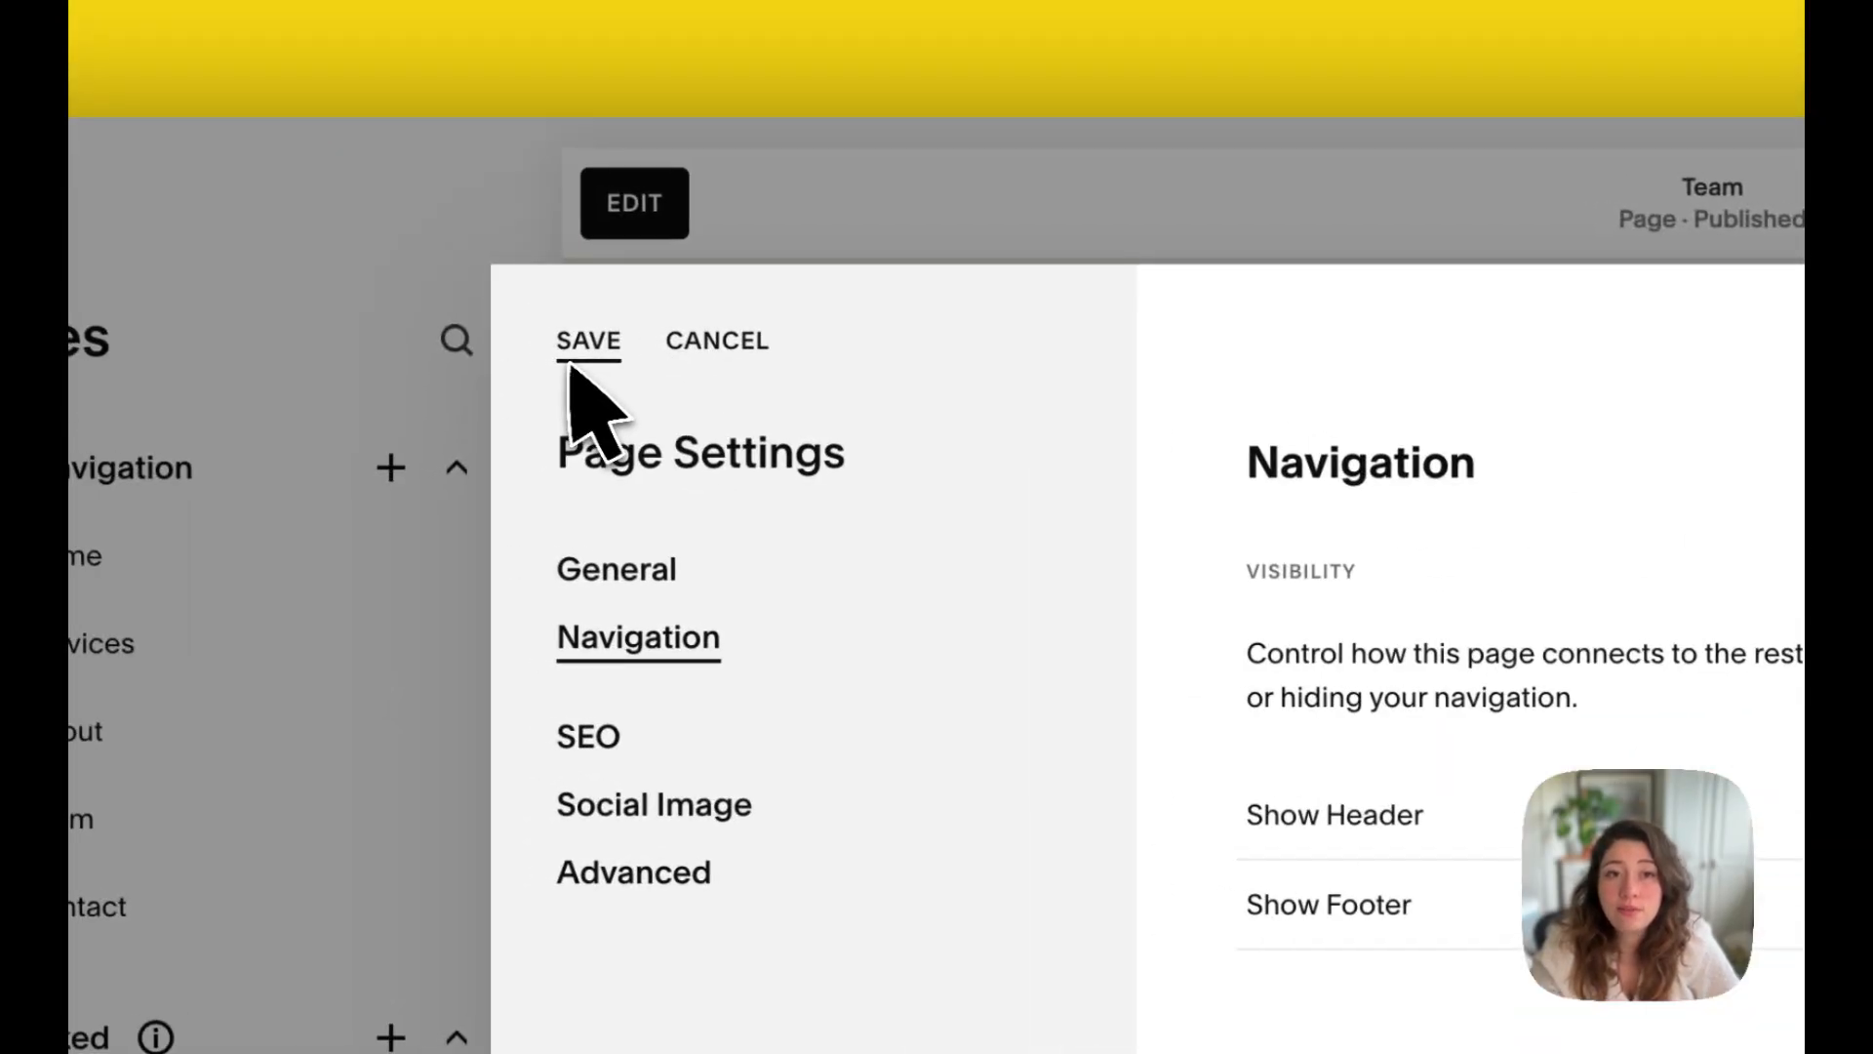
{"action": "left_click", "coordinate": [583, 342]}
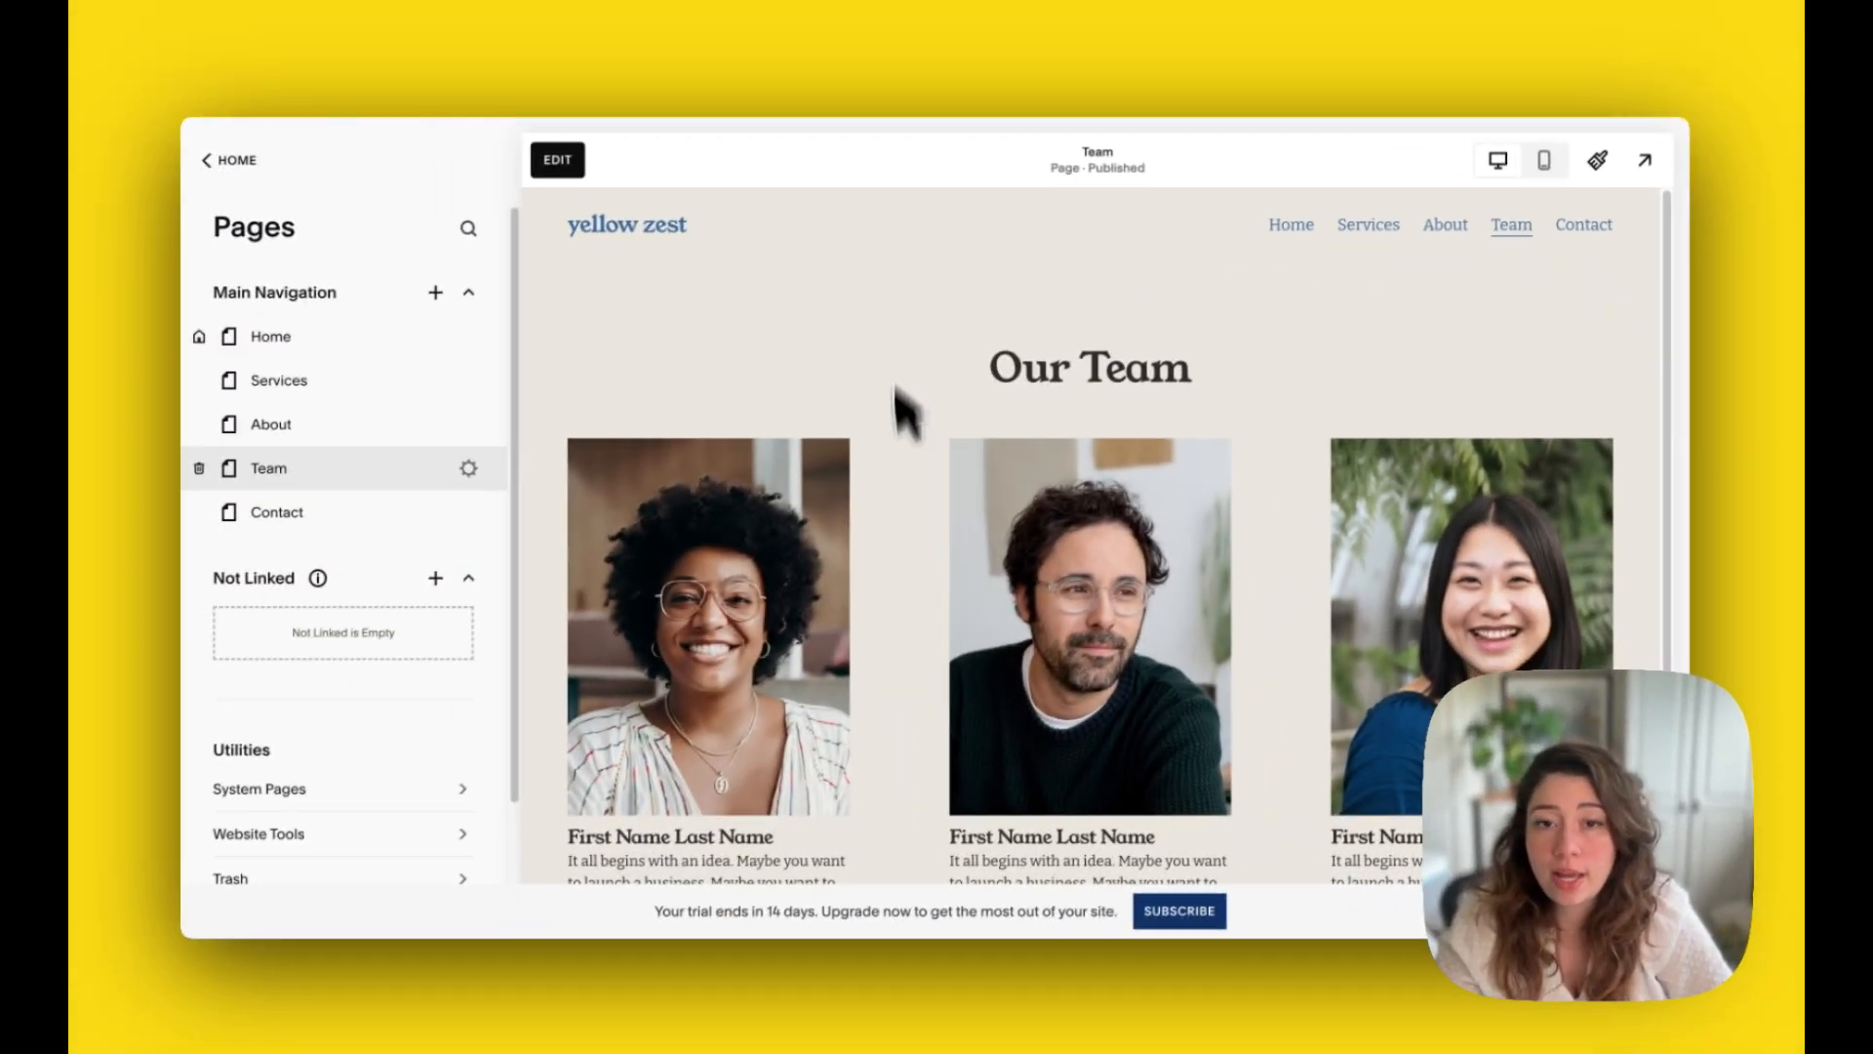
{"action": "scroll", "coordinate": [741, 546], "scroll_direction": "down", "scroll_amount": 3}
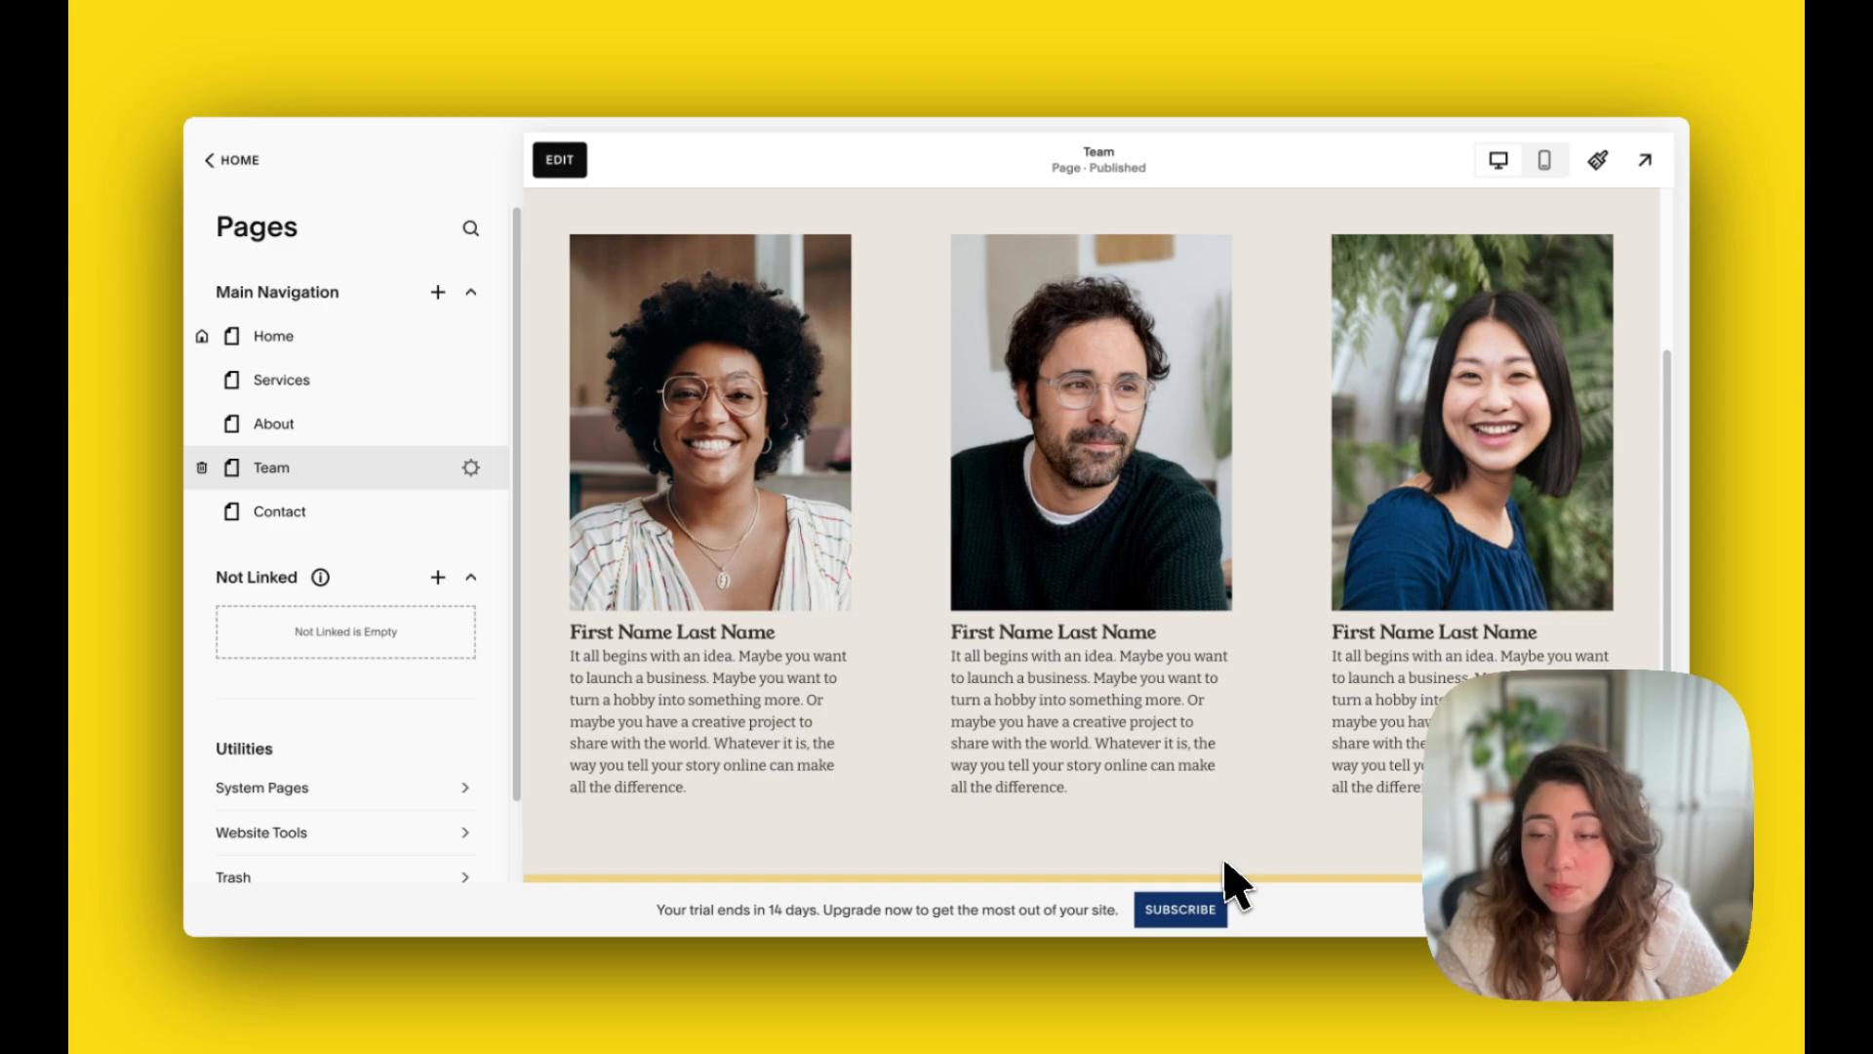
Step: Reopen the Team page's settings and review its general options, including the page duplication dialog, without creating a copy
{"action": "scroll", "coordinate": [932, 698], "scroll_direction": "up", "scroll_amount": 3}
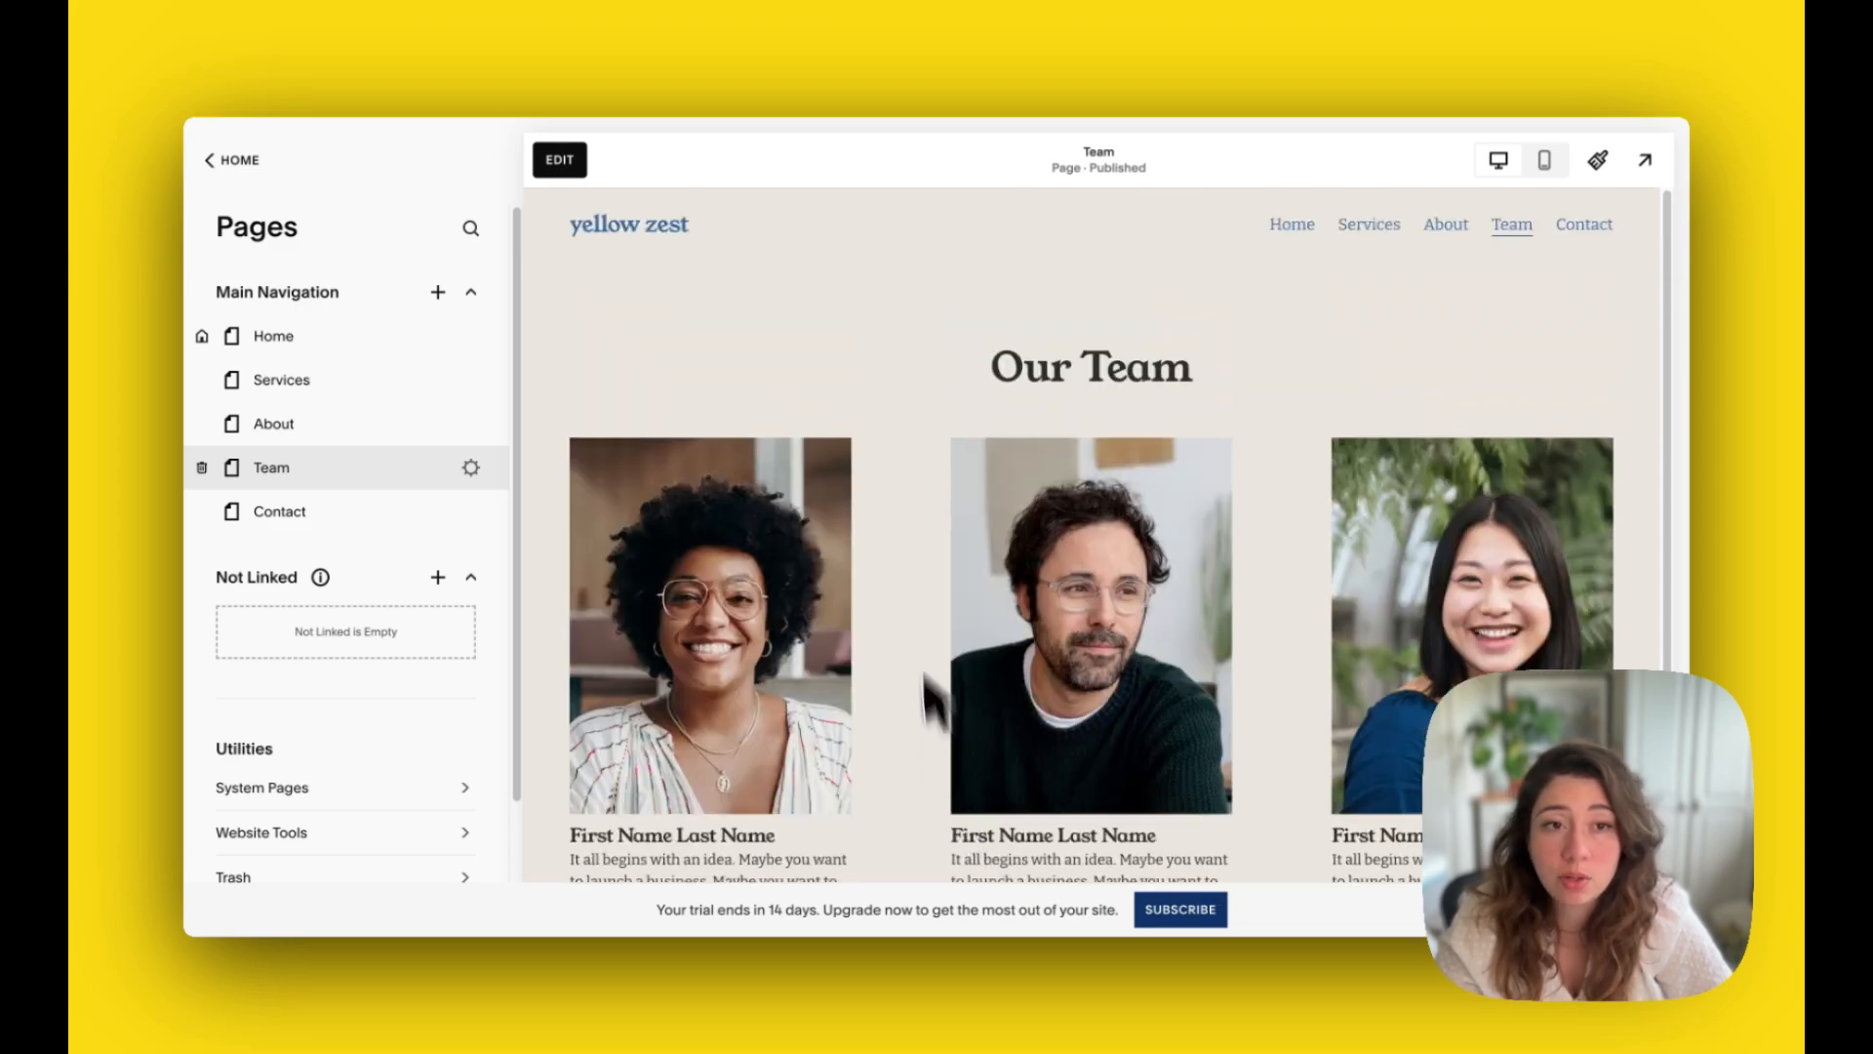
{"action": "left_click", "coordinate": [471, 468]}
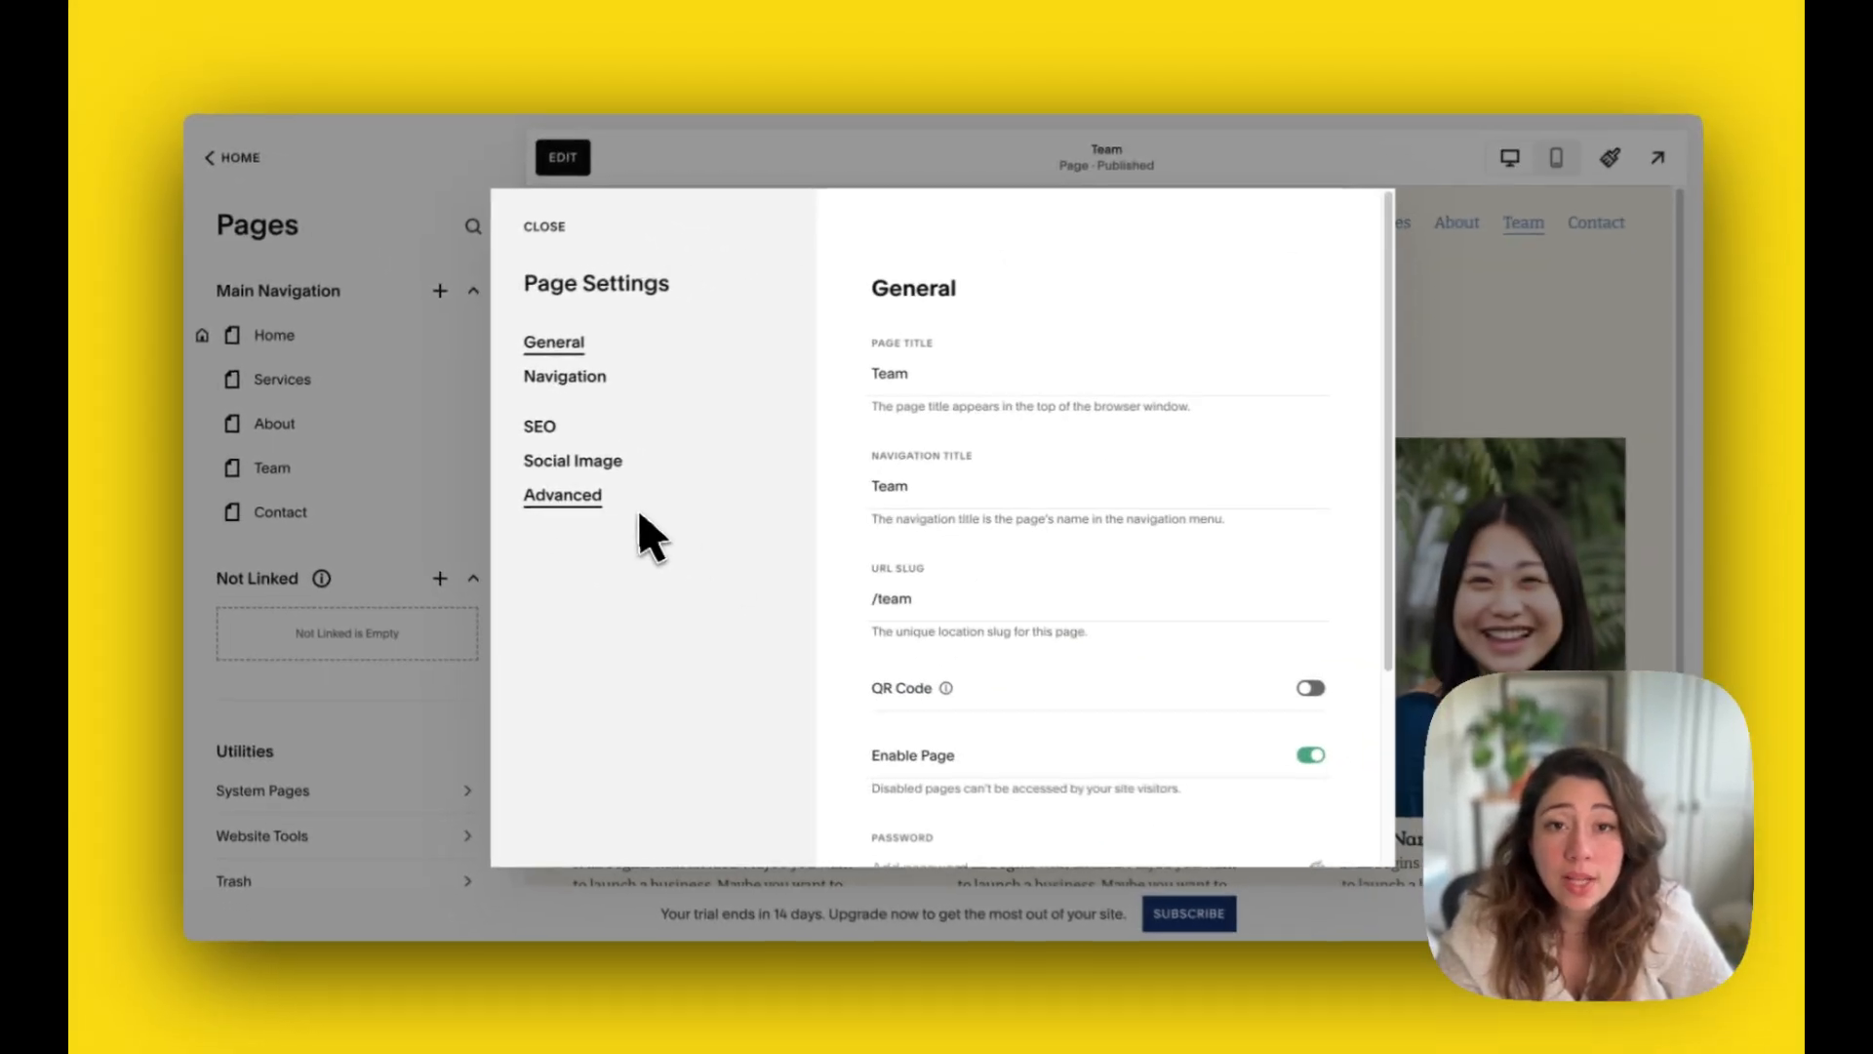
{"action": "scroll", "coordinate": [1025, 552], "scroll_direction": "down", "scroll_amount": 3}
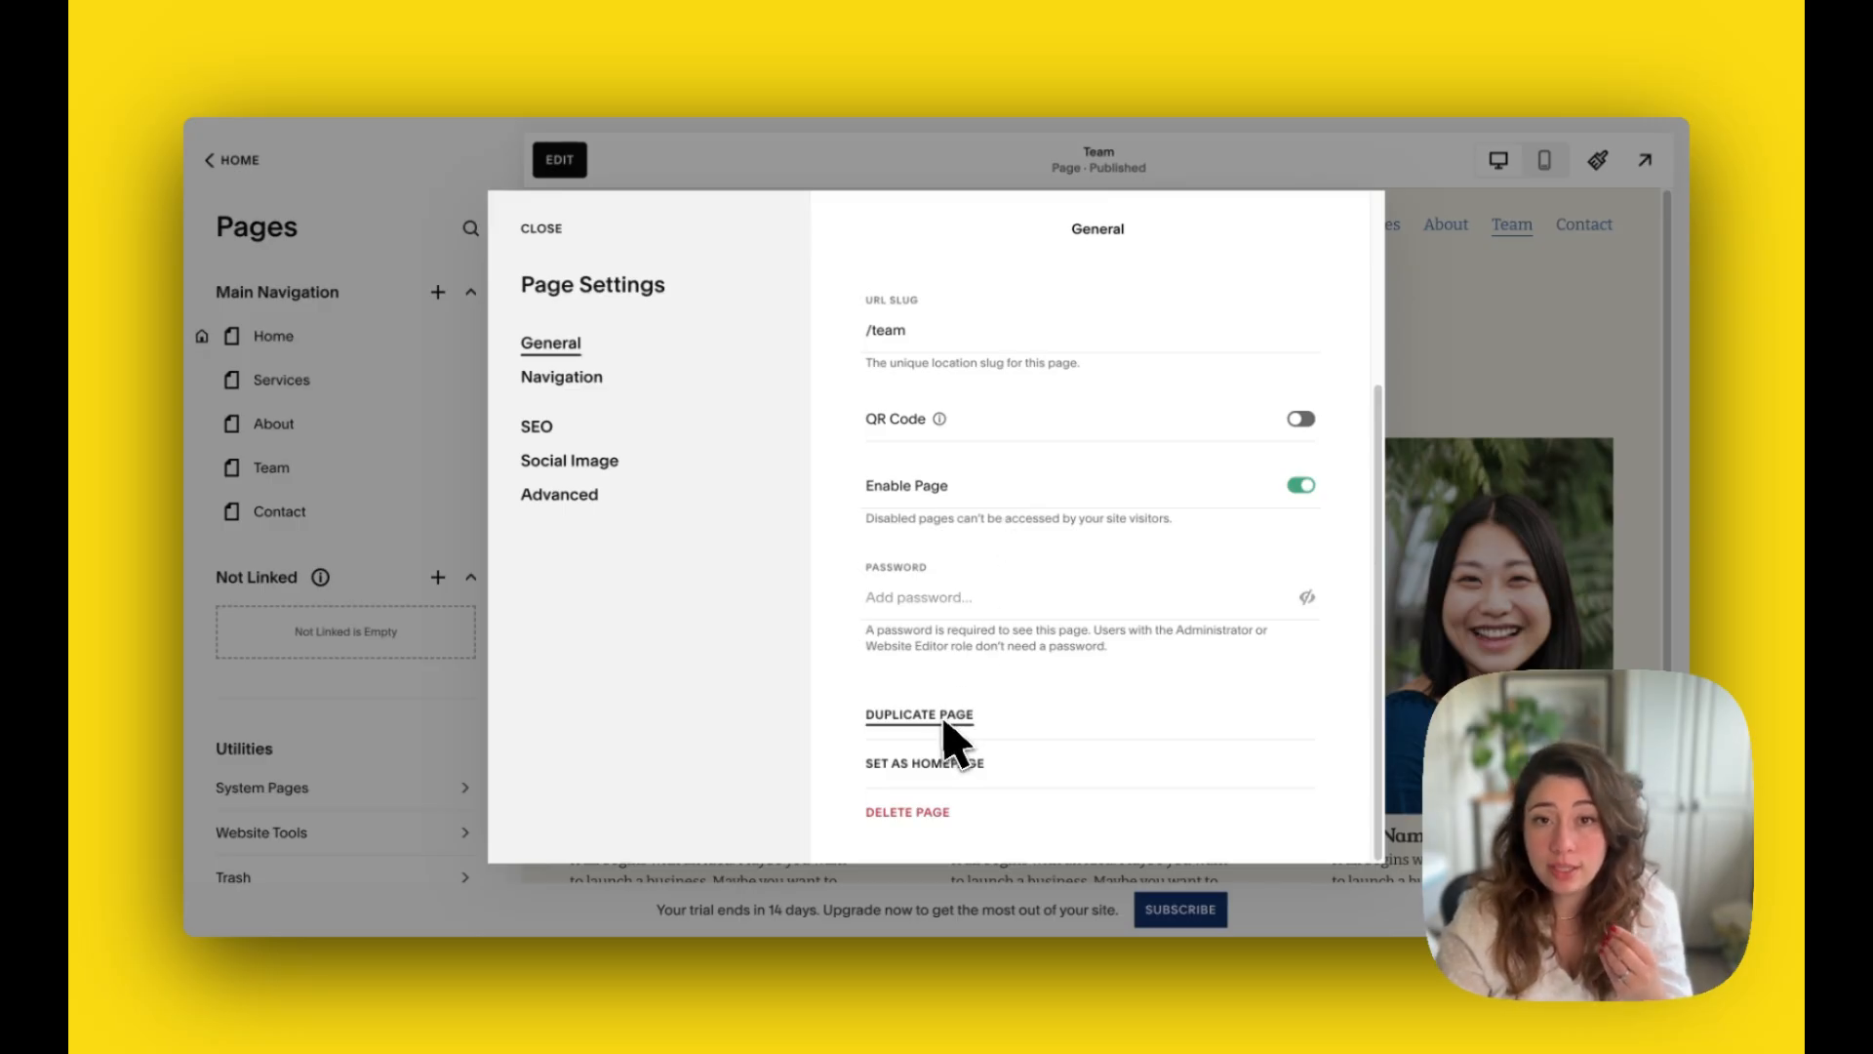
{"action": "scroll", "coordinate": [1054, 515], "scroll_direction": "up", "scroll_amount": 3}
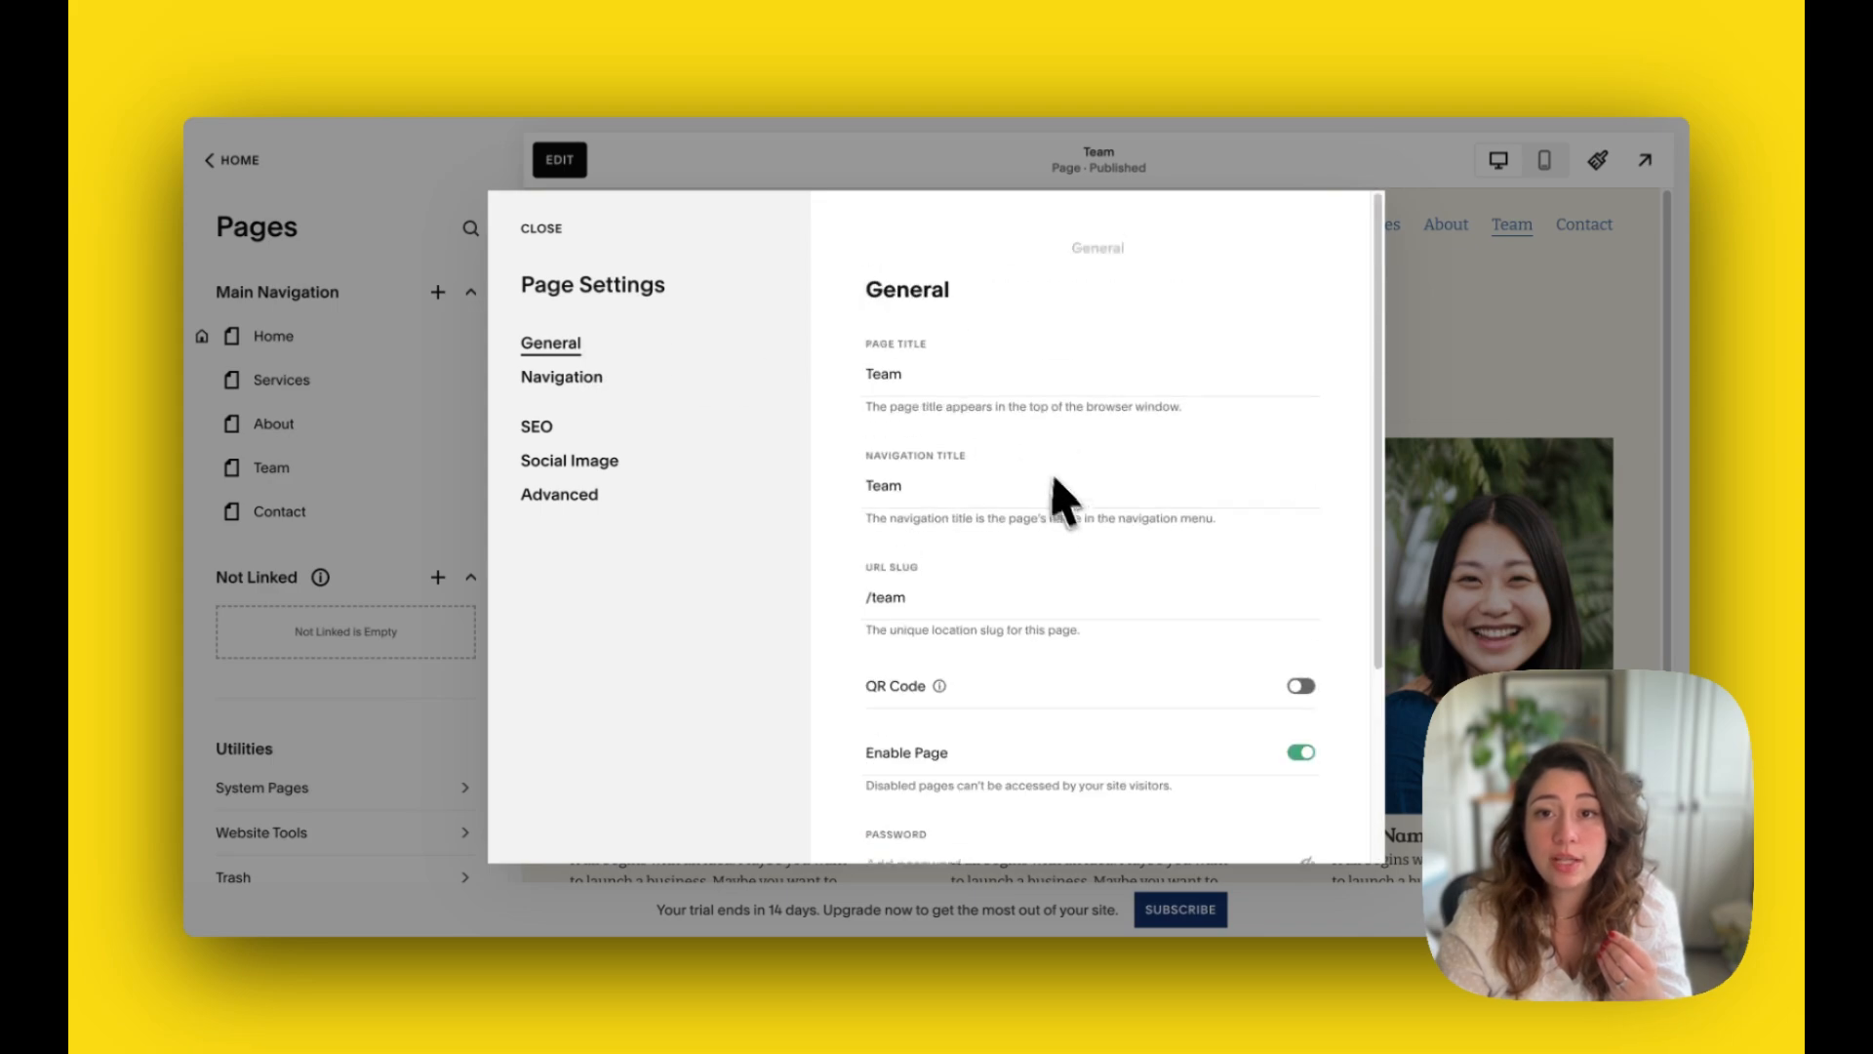
{"action": "scroll", "coordinate": [1037, 556], "scroll_direction": "down", "scroll_amount": 3}
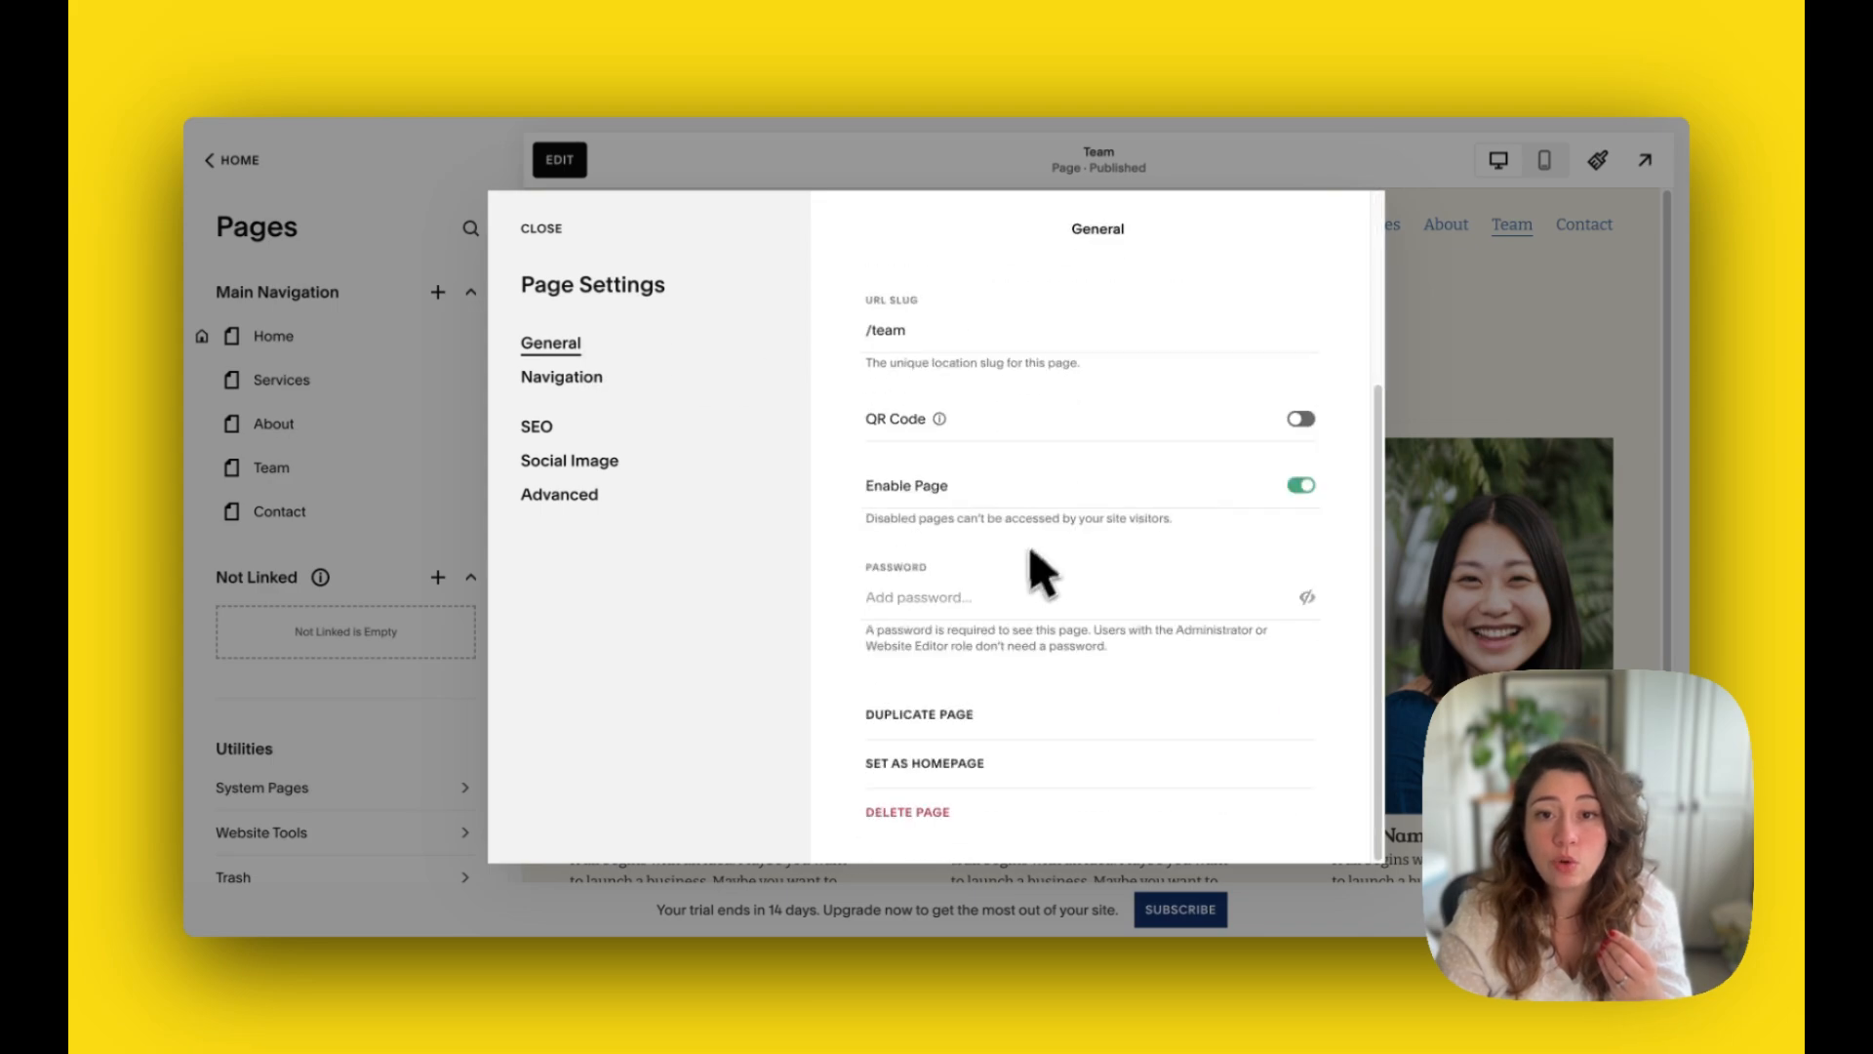
{"action": "left_click", "coordinate": [914, 727]}
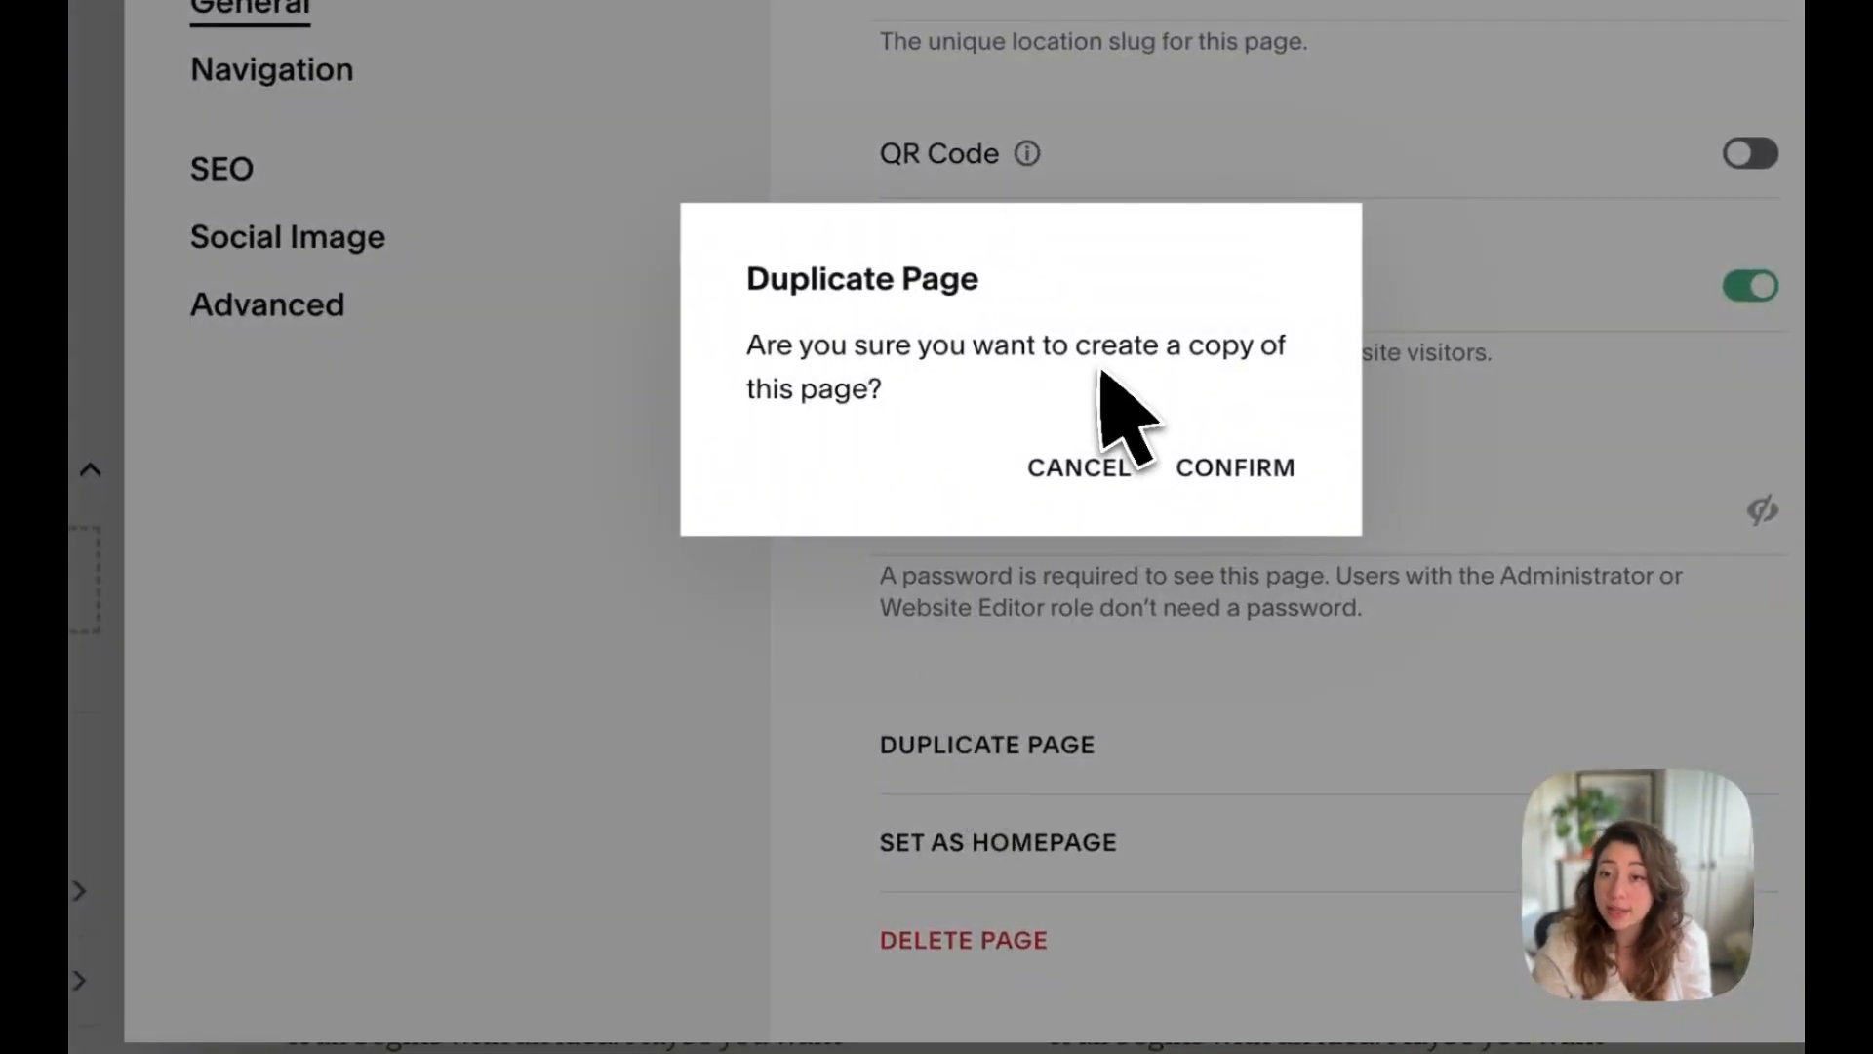
{"action": "left_click", "coordinate": [1095, 460]}
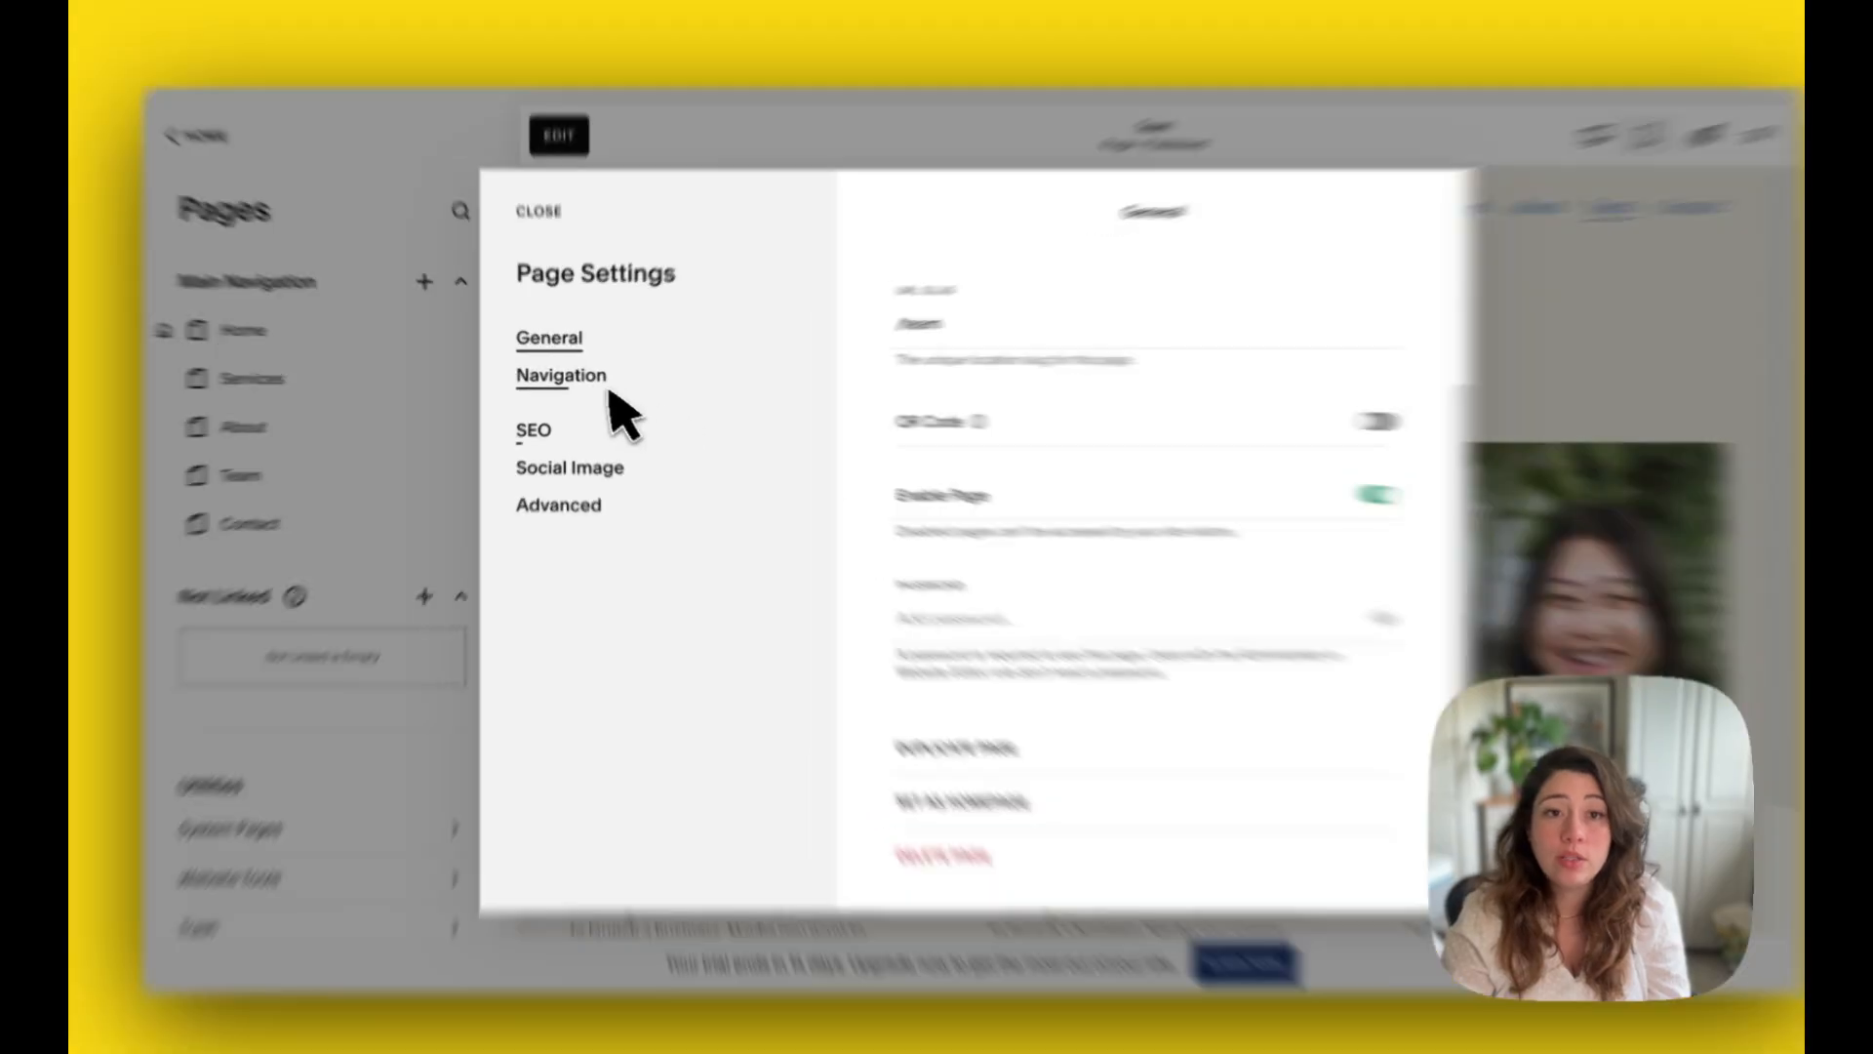
Step: Check the Team page's header and footer visibility settings, return to its general options and close the page settings
{"action": "left_click", "coordinate": [591, 381]}
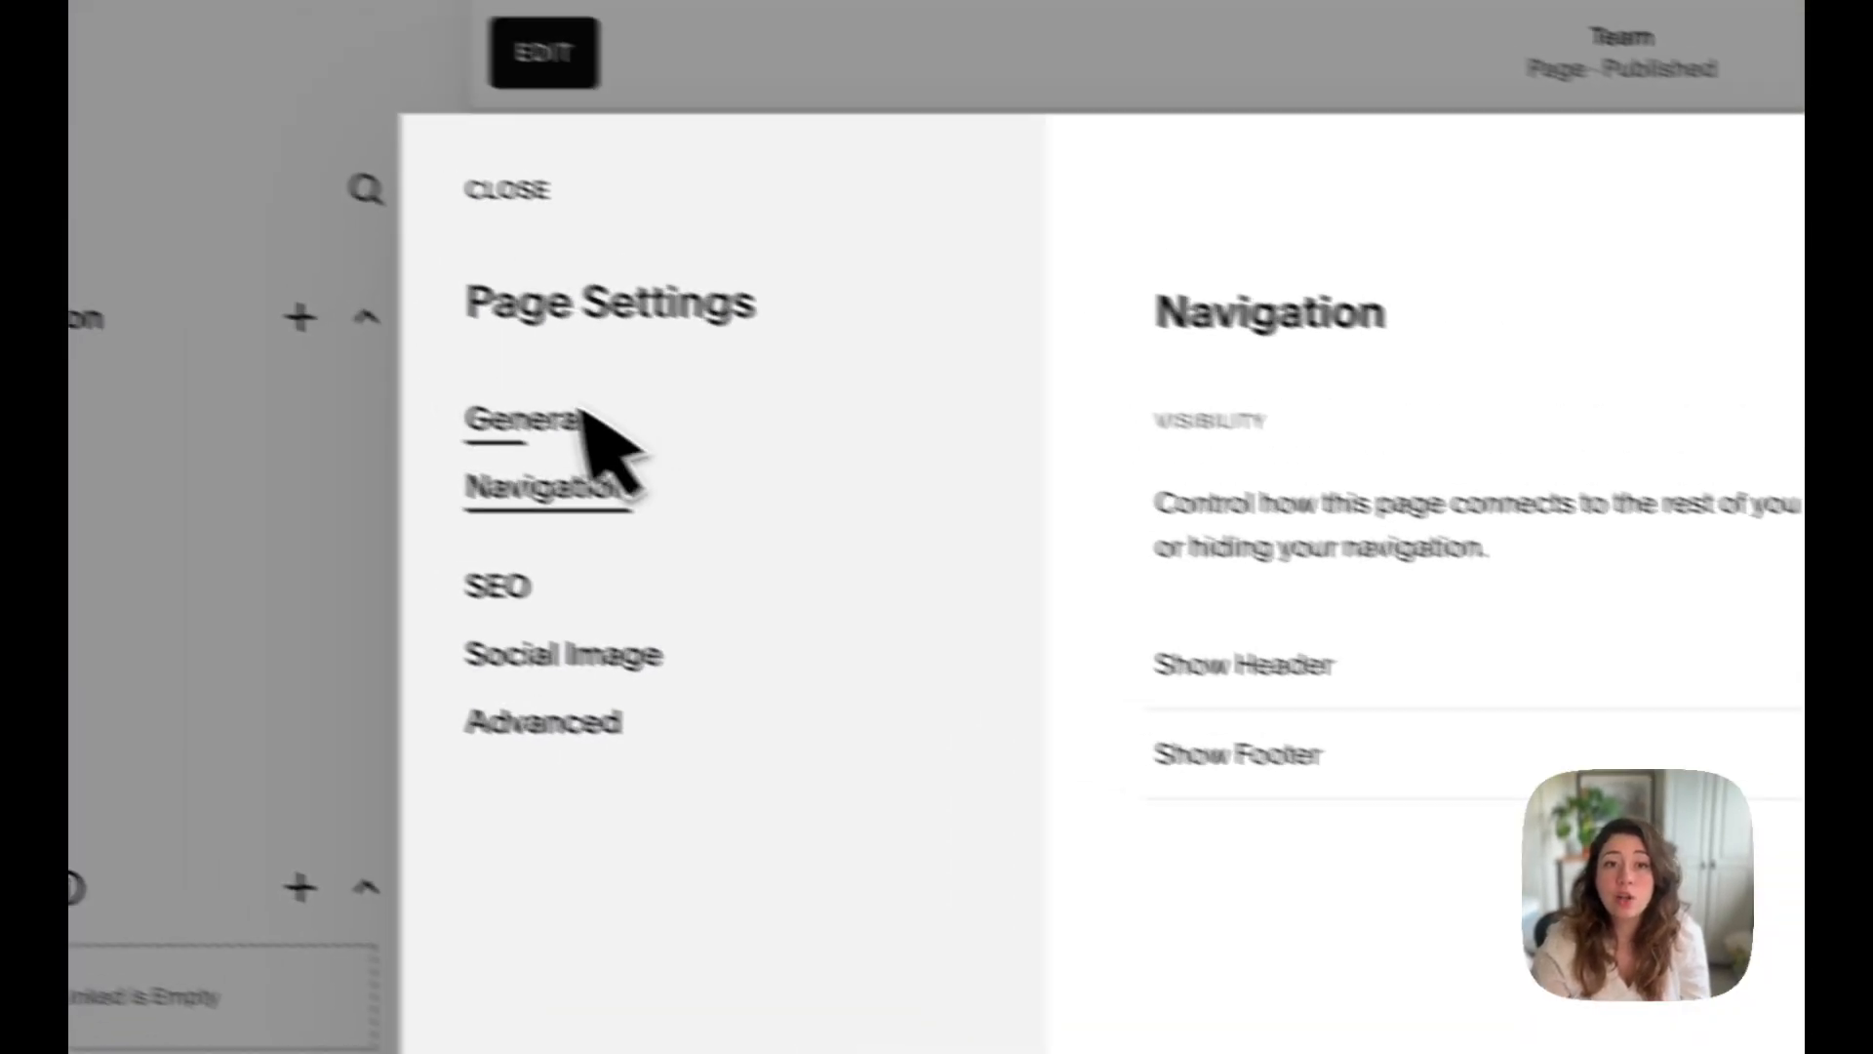
{"action": "left_click", "coordinate": [583, 414]}
{"action": "scroll", "coordinate": [1388, 602], "scroll_direction": "down", "scroll_amount": 5}
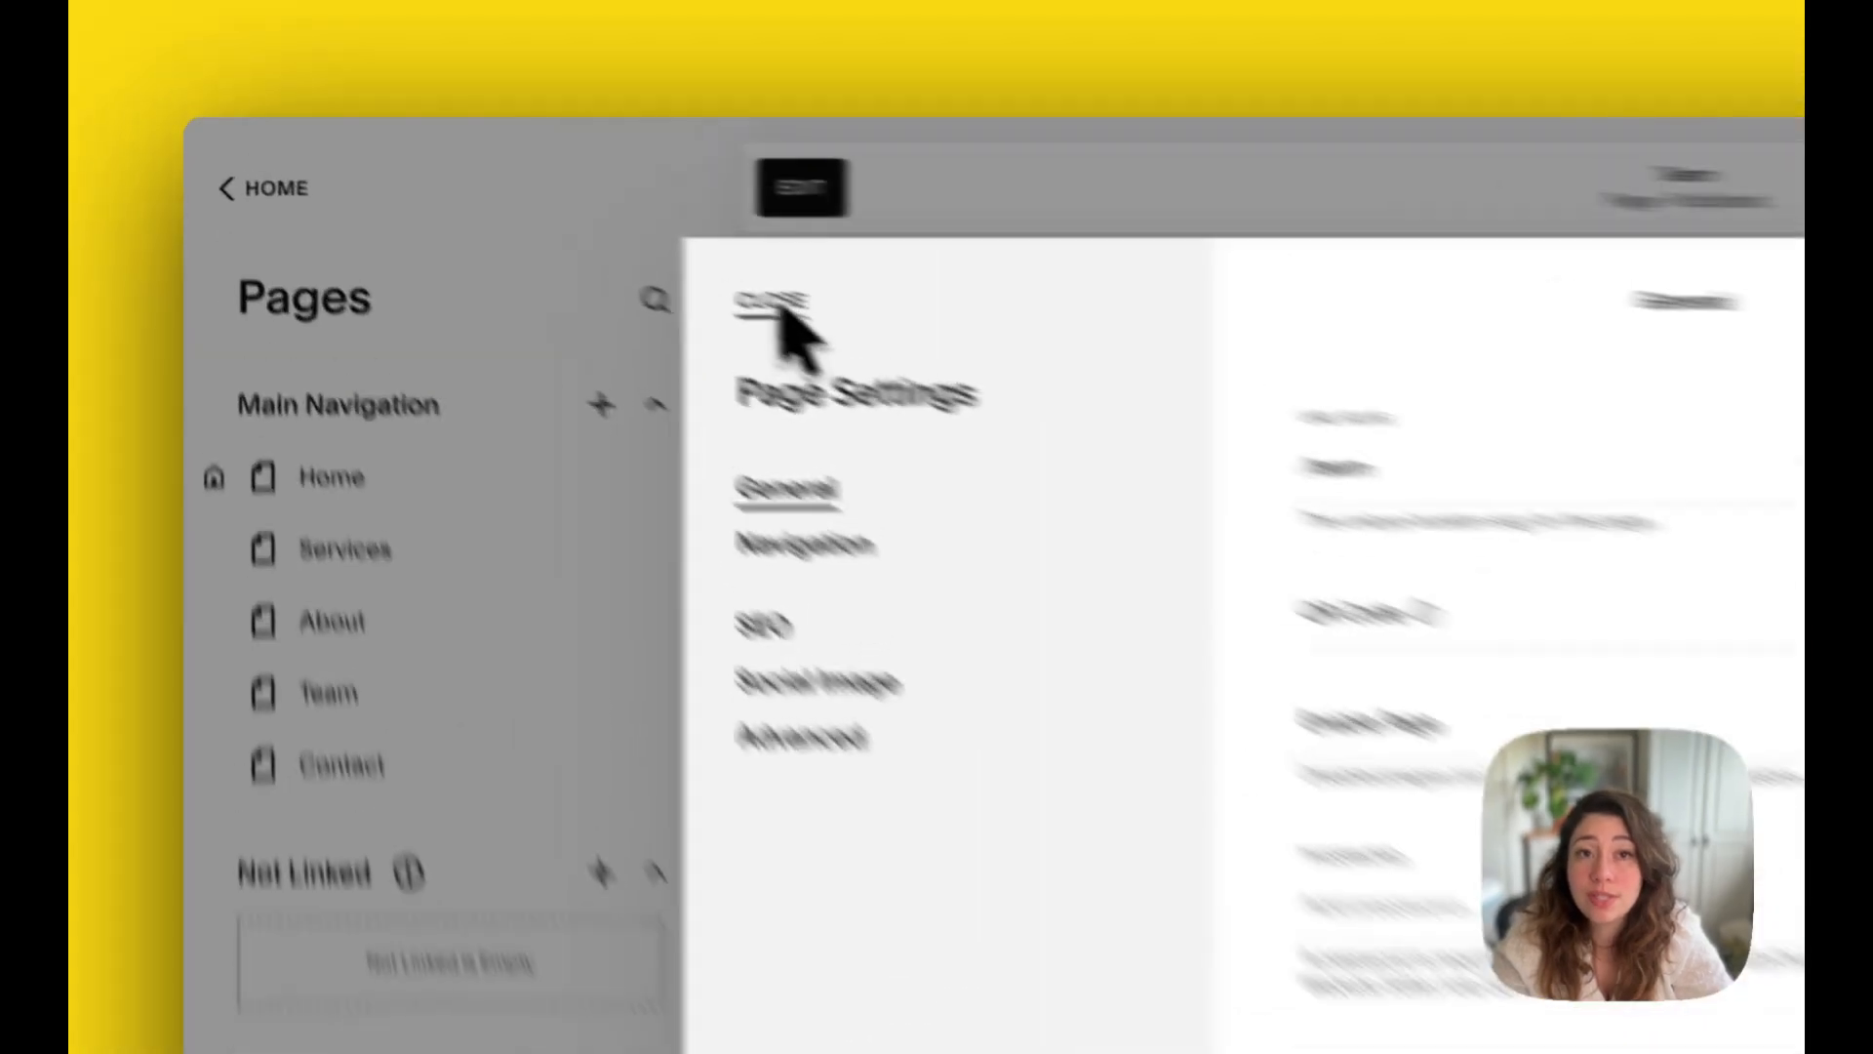
{"action": "left_click", "coordinate": [543, 228]}
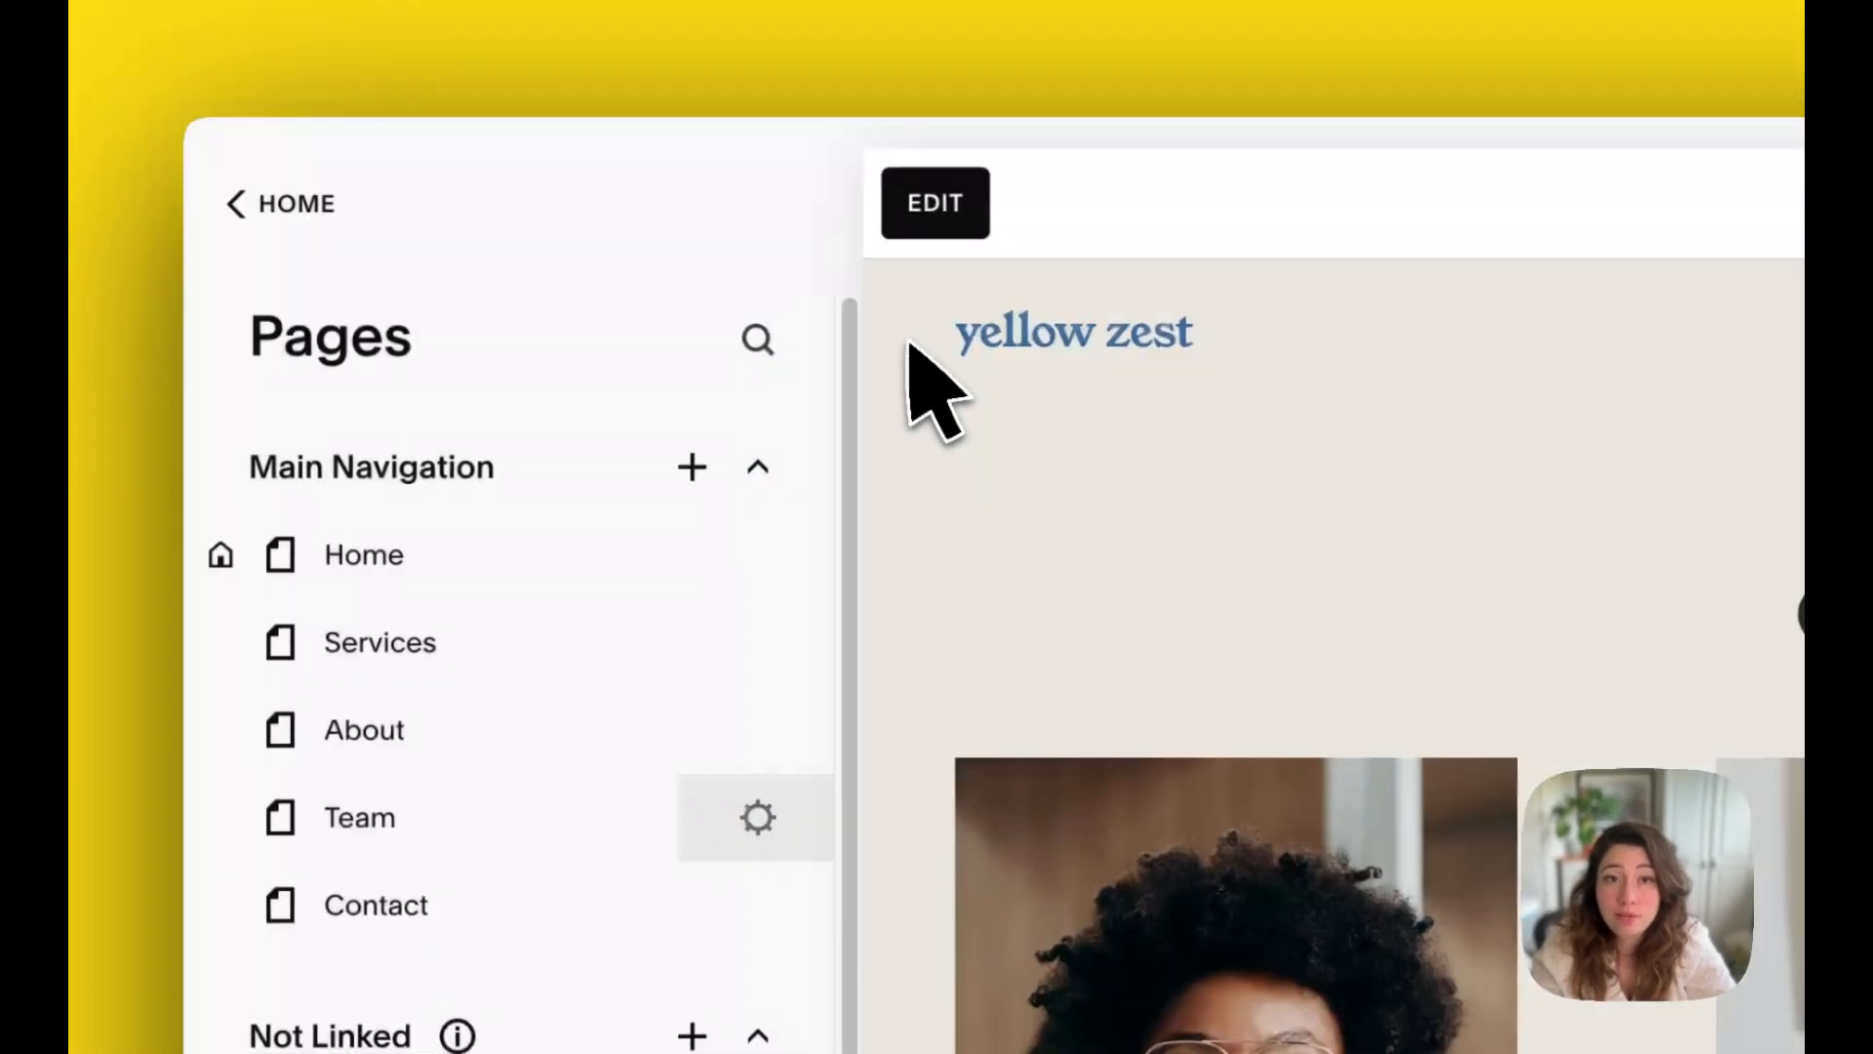